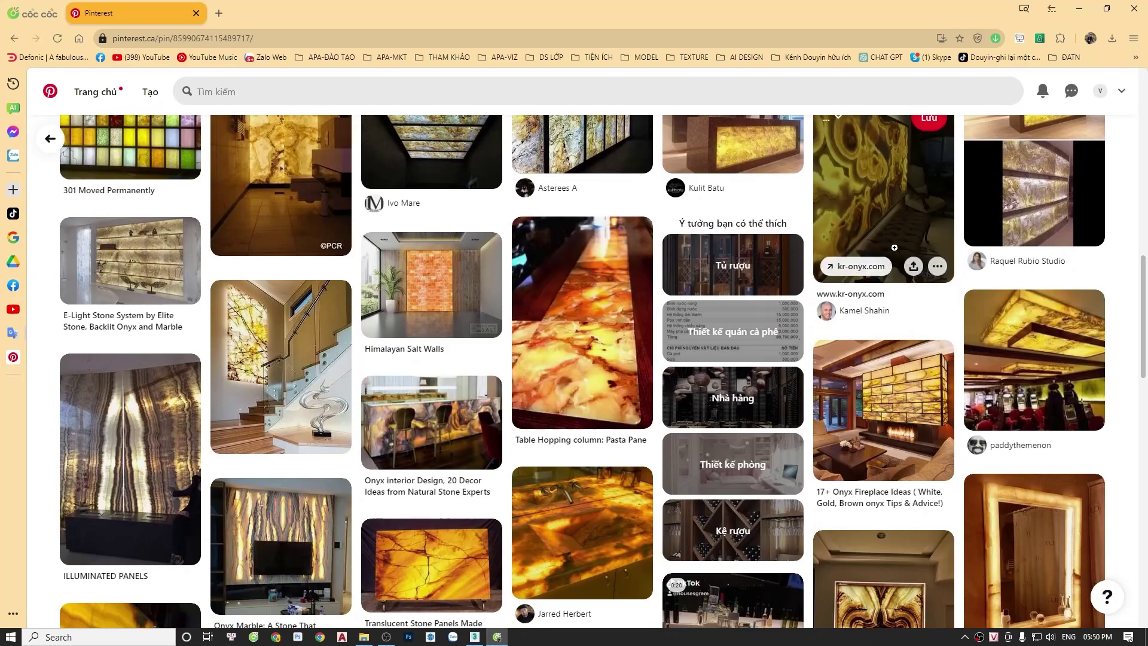
Open the kr-onyx.com backlit onyx pin for reference, then return to the 3ds Max box scene.
{"action": "left_click", "coordinate": [883, 192]}
{"action": "scroll", "coordinate": [376, 236], "scroll_direction": "down", "scroll_amount": 5}
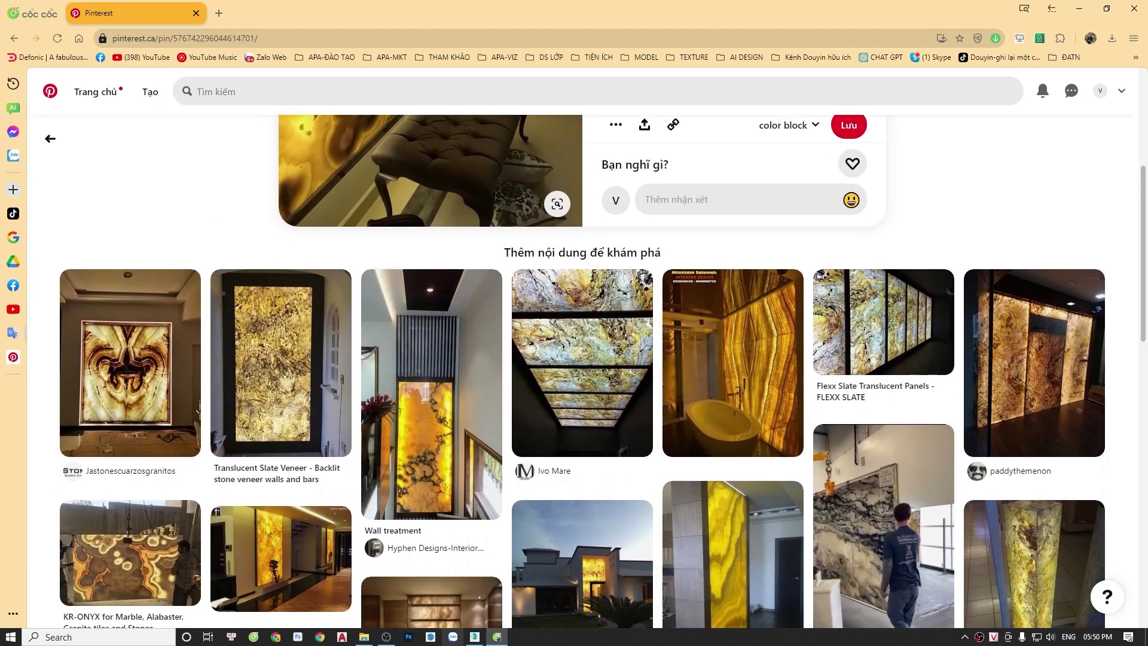
{"action": "left_click", "coordinate": [475, 636]}
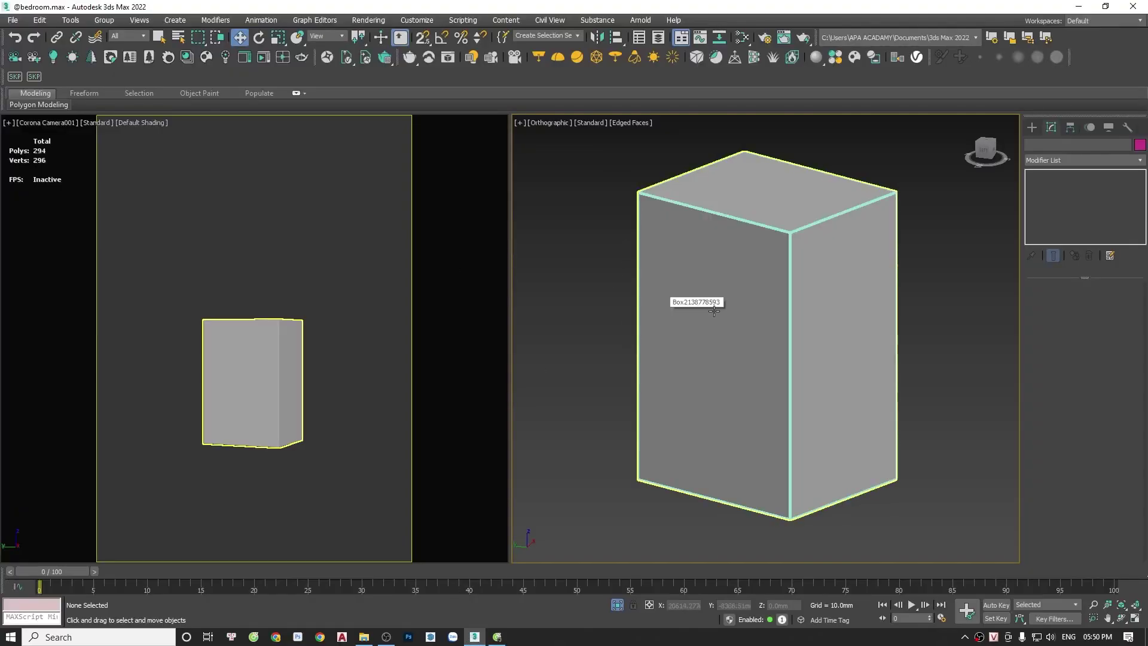
Orbit around the box and open the Slate Material Editor, raised higher on screen.
{"action": "left_click", "coordinate": [722, 312]}
{"action": "middle_click_drag", "start_coordinate": [722, 312], "coordinate": [664, 313], "text": "alt"}
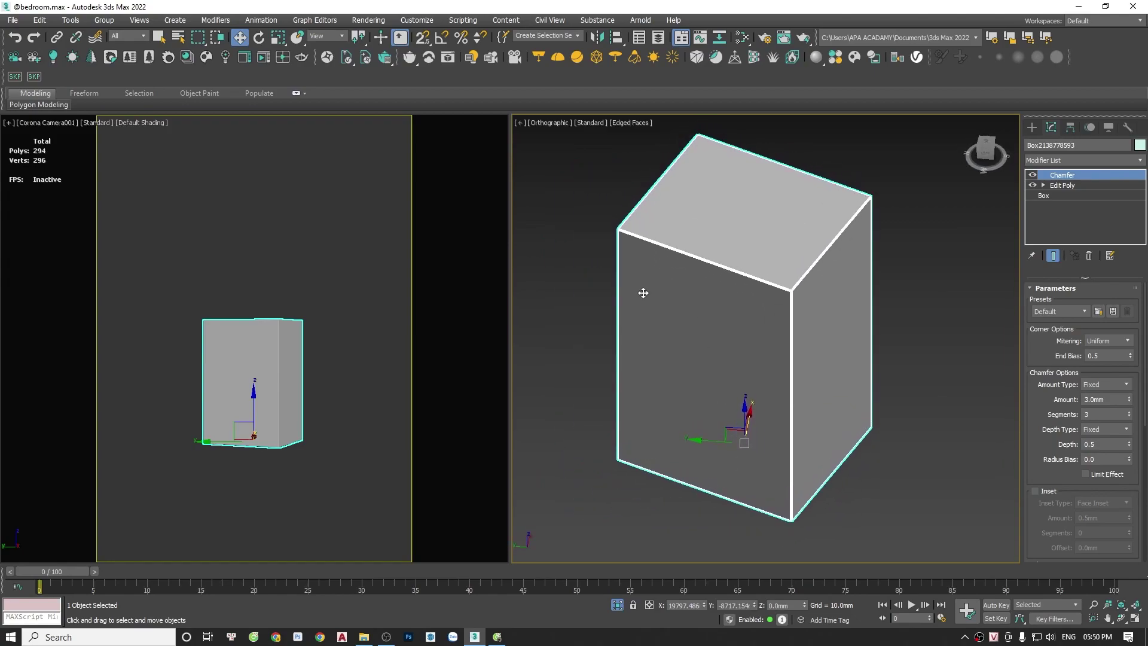
{"action": "left_click", "coordinate": [596, 264]}
{"action": "key", "text": "m"}
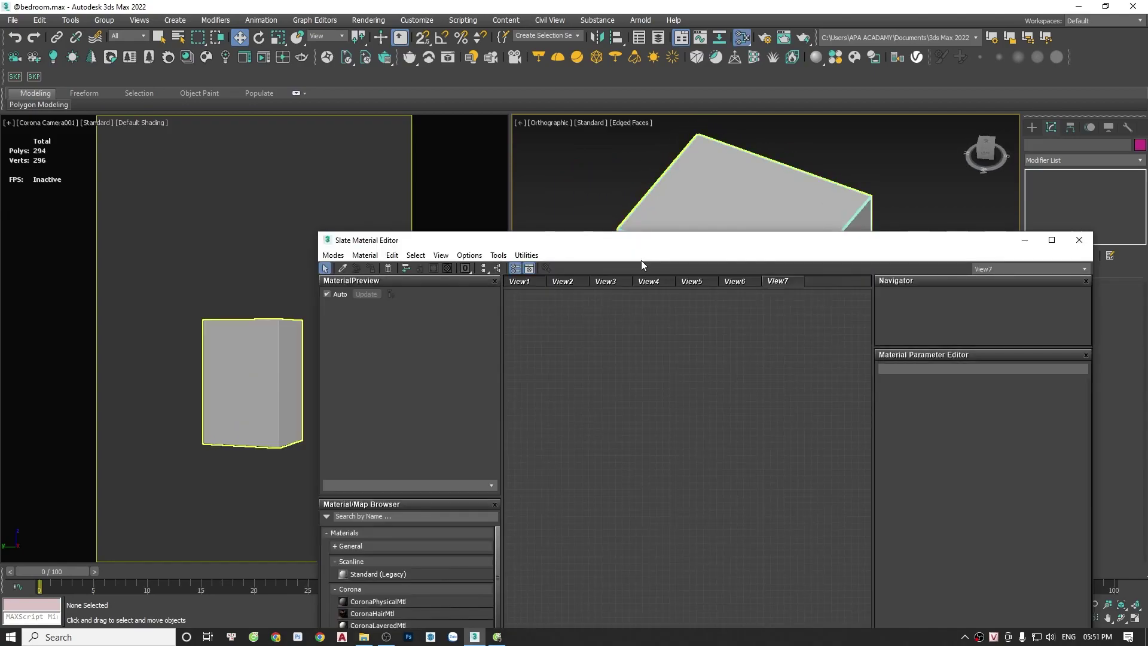
{"action": "left_click_drag", "start_coordinate": [646, 249], "coordinate": [660, 101]}
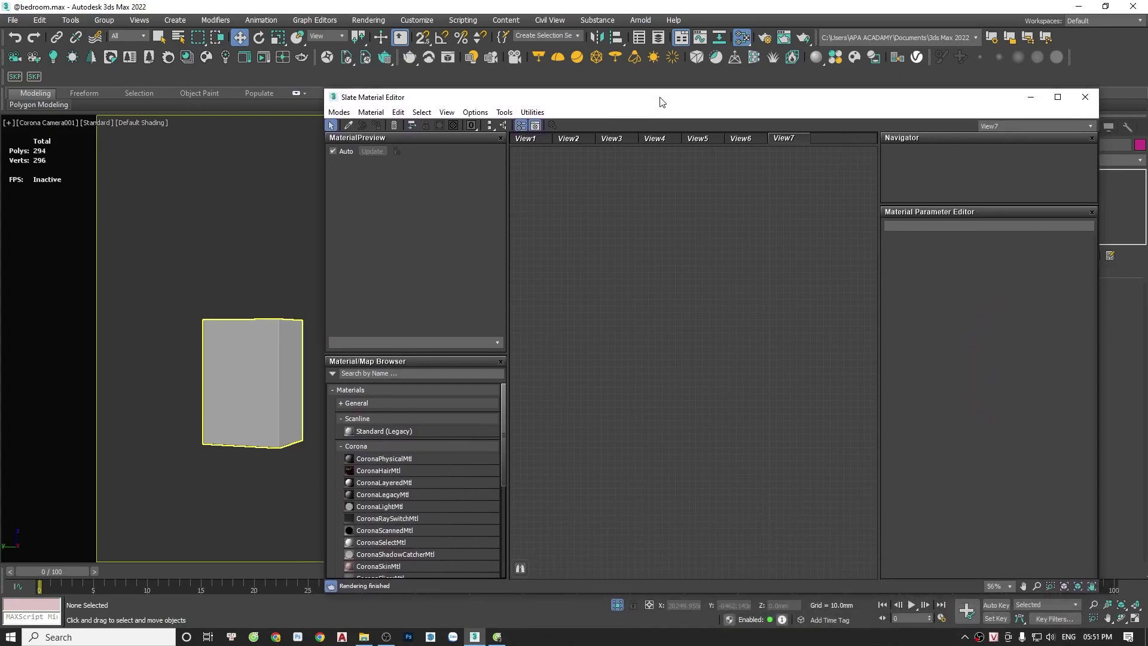
Place a CoronaPhysicalMtl node in View7 with an enlarged preview sphere, positioned higher.
{"action": "left_click_drag", "start_coordinate": [398, 459], "coordinate": [732, 232]}
{"action": "scroll", "coordinate": [731, 236], "scroll_direction": "up", "scroll_amount": 5}
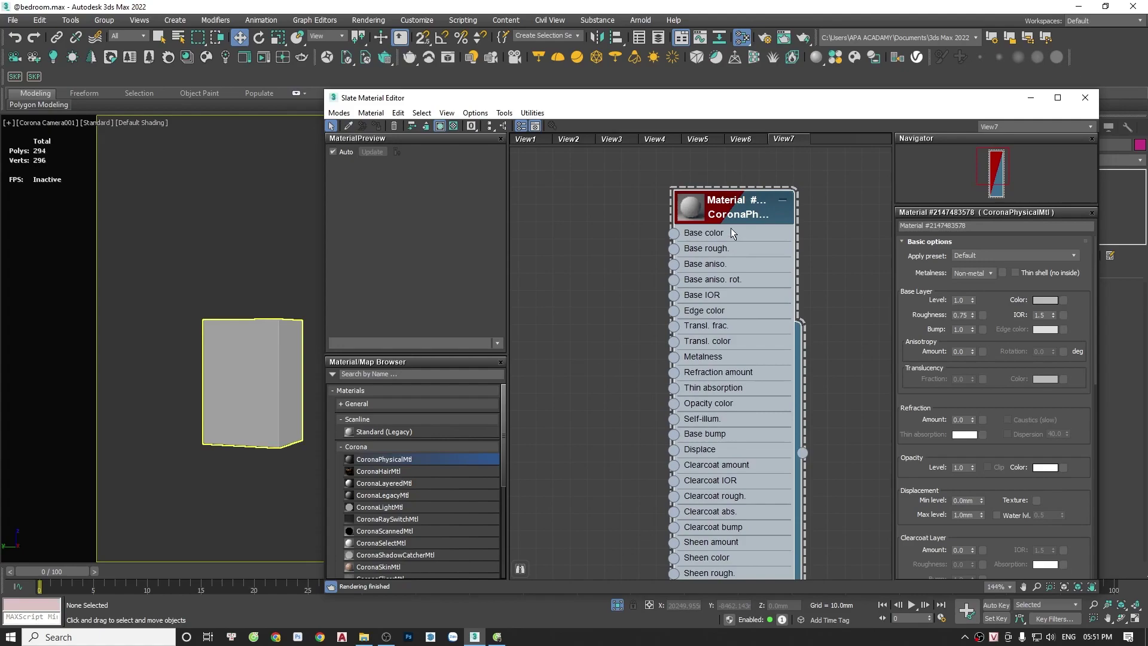
{"action": "double_click", "coordinate": [685, 213]}
{"action": "scroll", "coordinate": [748, 289], "scroll_direction": "down", "scroll_amount": 3}
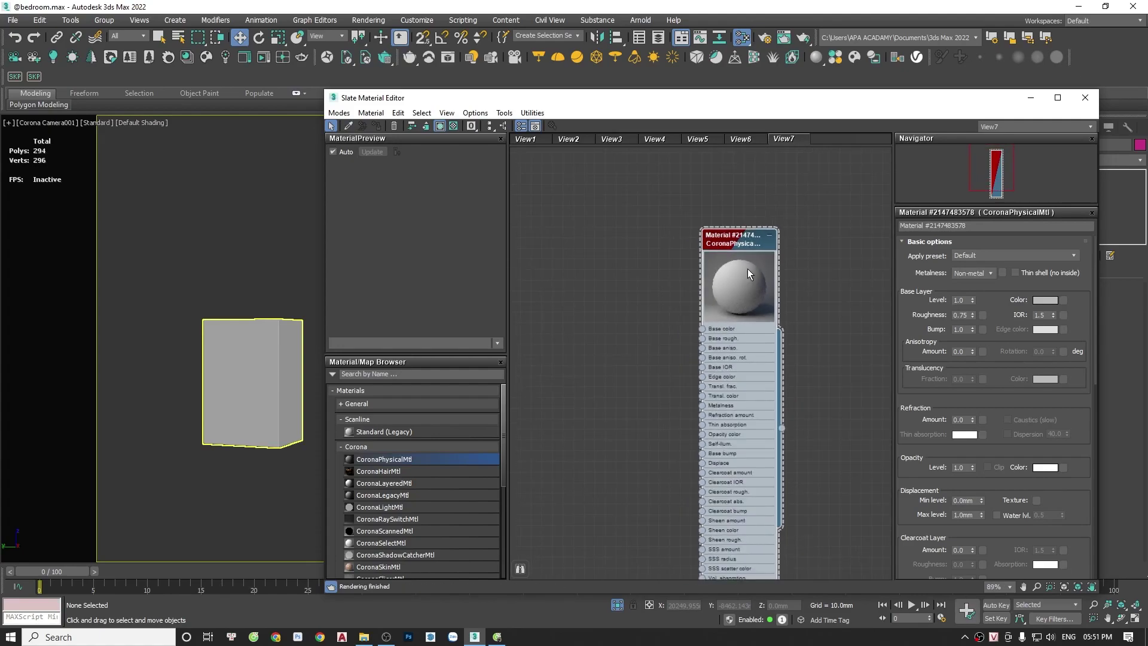
{"action": "left_click_drag", "start_coordinate": [744, 228], "coordinate": [772, 180]}
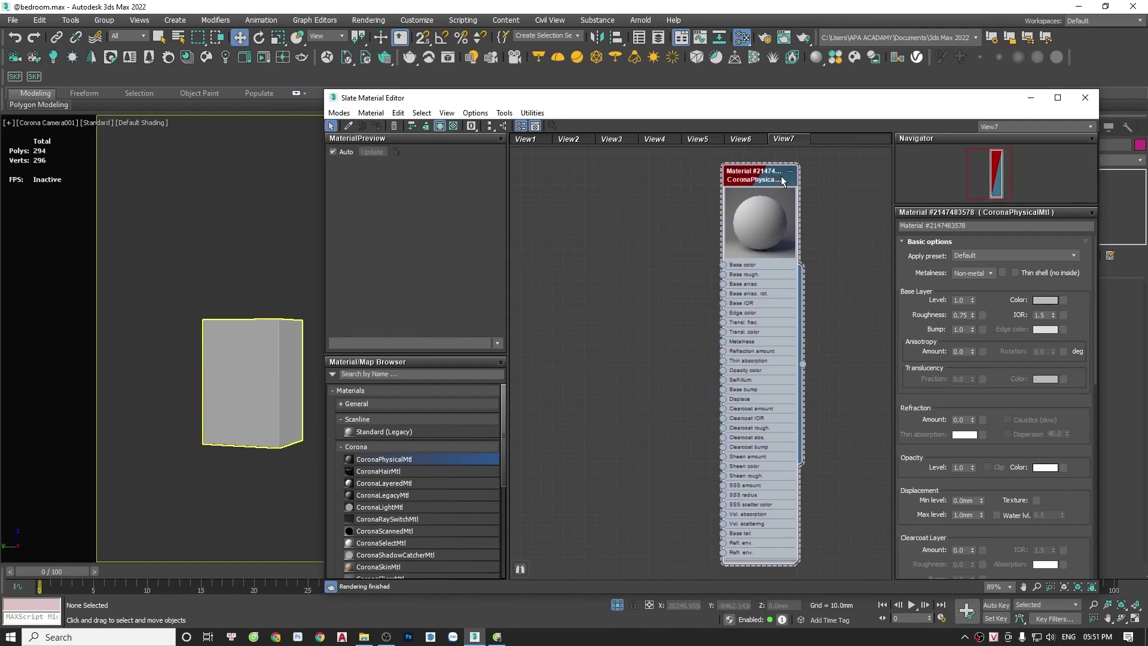
{"action": "scroll", "coordinate": [750, 182], "scroll_direction": "up", "scroll_amount": 3}
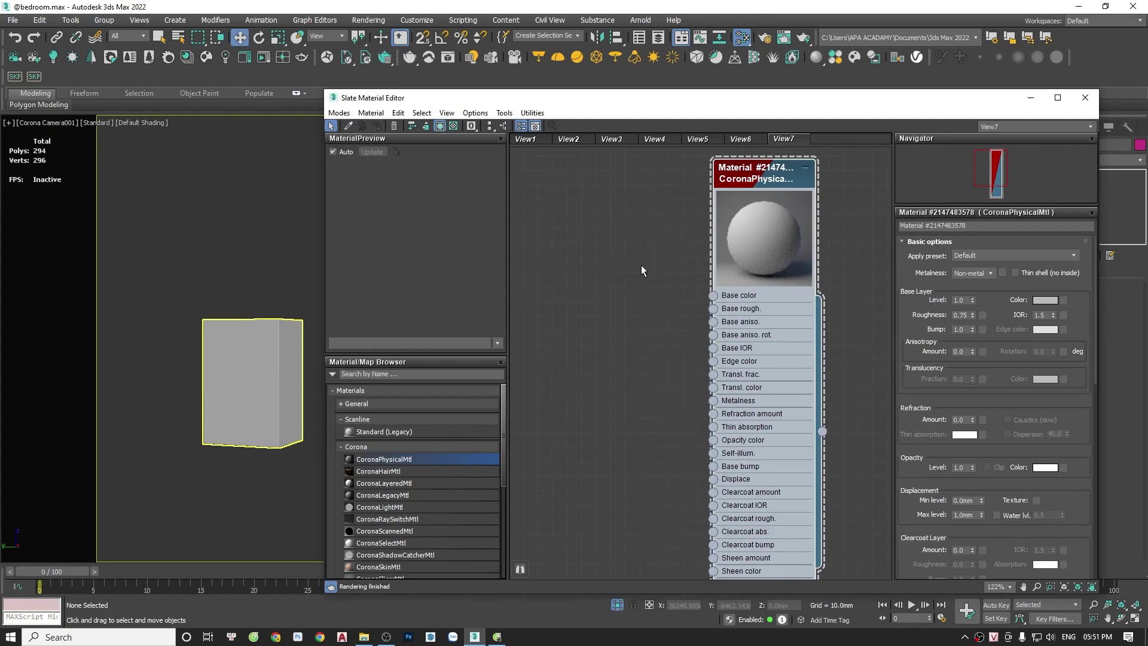
{"action": "mouse_move", "coordinate": [643, 290]}
{"action": "middle_mouse_down"}
{"action": "mouse_move", "coordinate": [666, 276]}
{"action": "mouse_move", "coordinate": [649, 277]}
{"action": "middle_mouse_up"}
{"action": "left_click", "coordinate": [369, 637]}
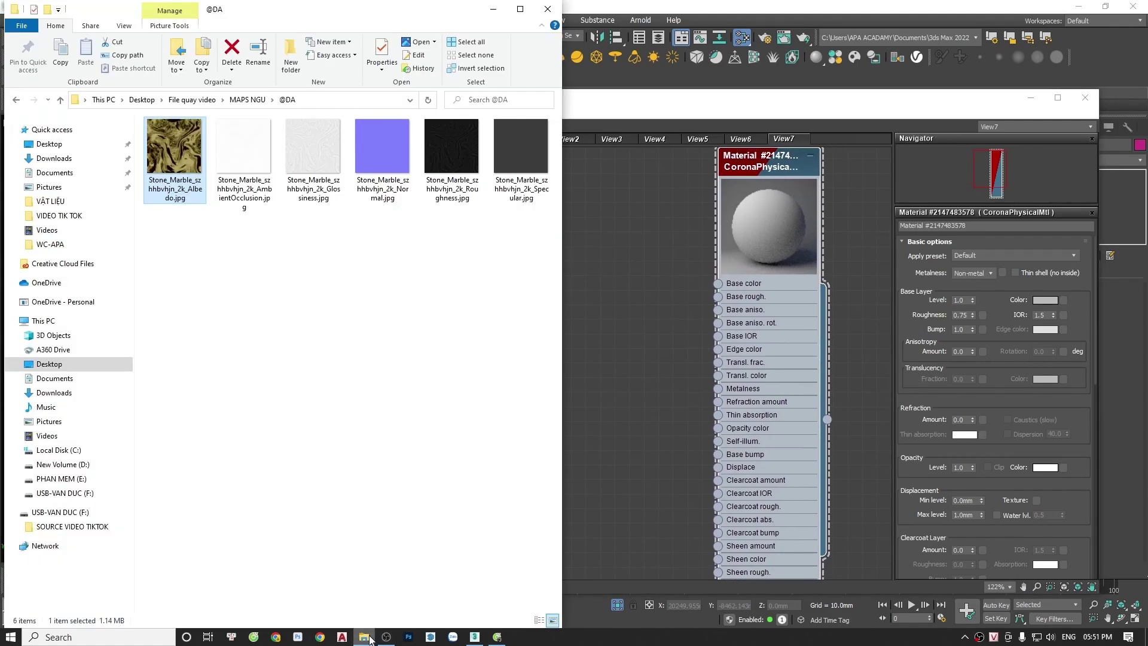
{"action": "left_click_drag", "start_coordinate": [529, 256], "coordinate": [168, 138]}
{"action": "double_click", "coordinate": [178, 160]}
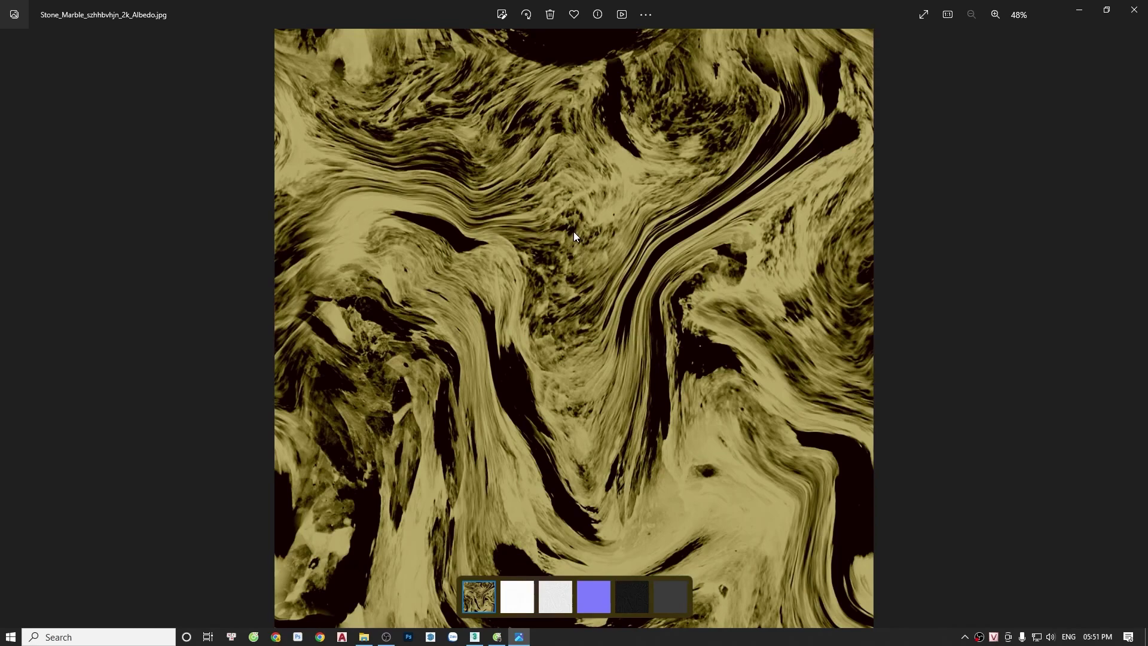
{"action": "left_click", "coordinate": [1134, 10]}
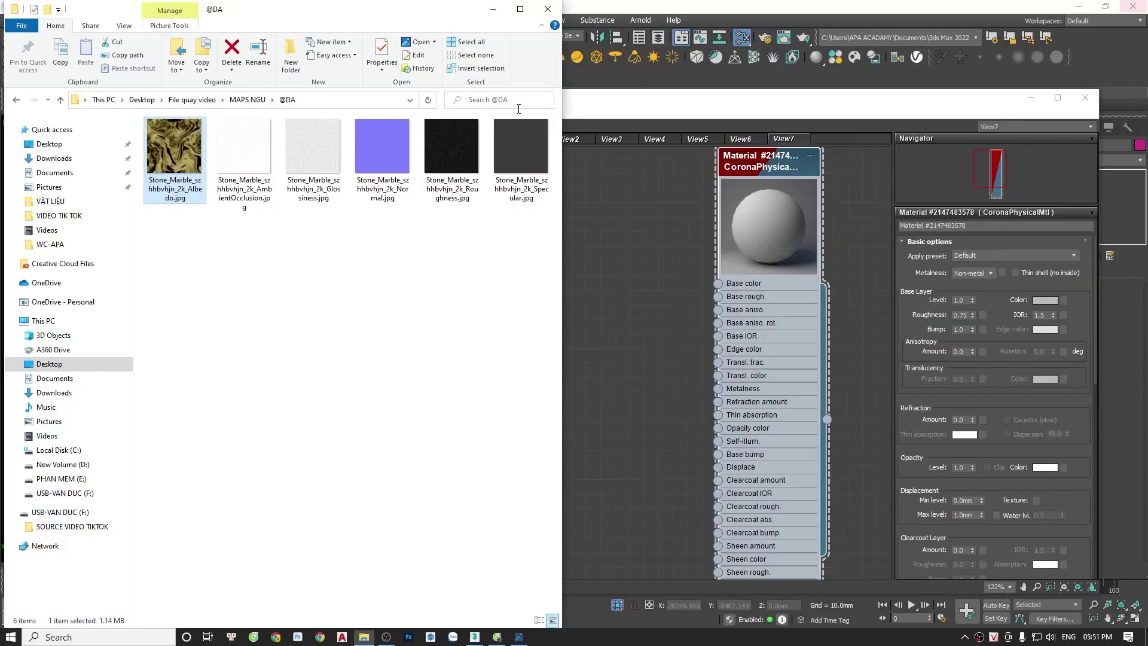
Drop the Albedo jpg into View7 as a Bitmap and wire it to Base color.
{"action": "left_click_drag", "start_coordinate": [178, 153], "coordinate": [605, 317]}
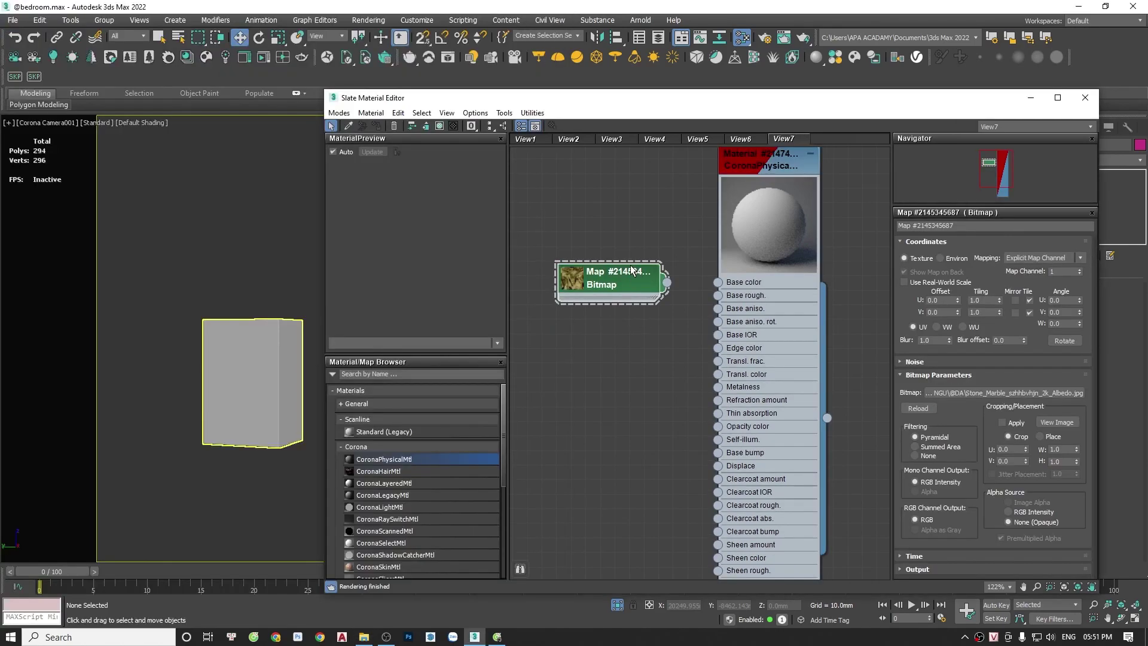
{"action": "middle_click_drag", "start_coordinate": [572, 264], "coordinate": [556, 263]}
{"action": "scroll", "coordinate": [634, 297], "scroll_direction": "down", "scroll_amount": 2}
{"action": "middle_click_drag", "start_coordinate": [634, 297], "coordinate": [656, 329]}
{"action": "scroll", "coordinate": [657, 329], "scroll_direction": "up", "scroll_amount": 1}
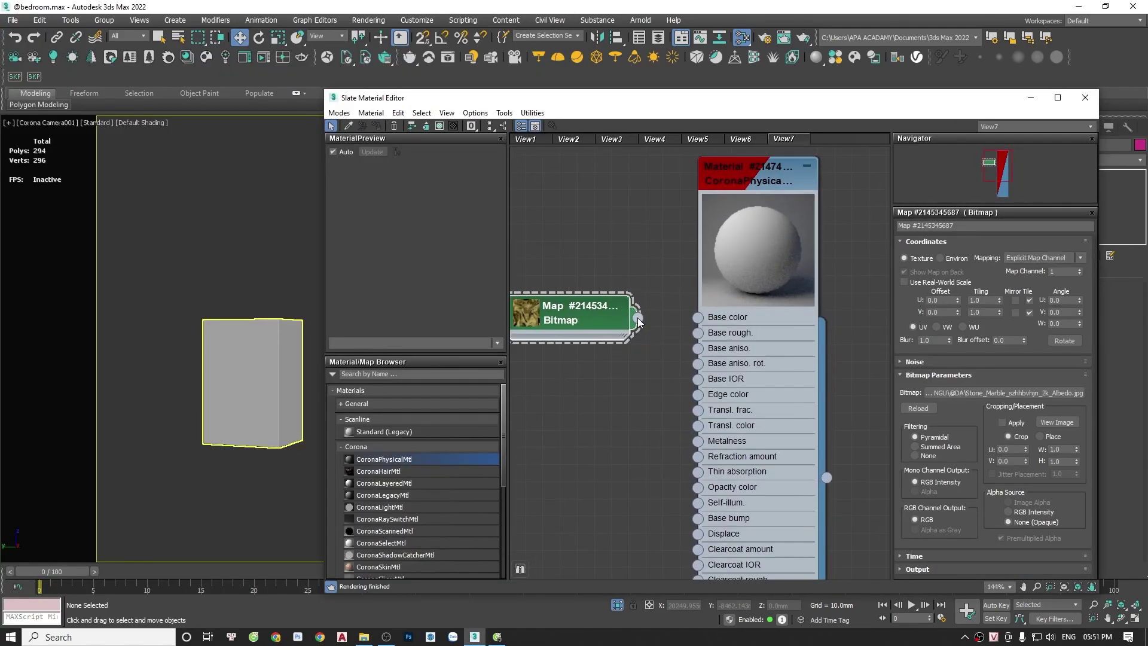
{"action": "left_click_drag", "start_coordinate": [691, 312], "coordinate": [697, 316]}
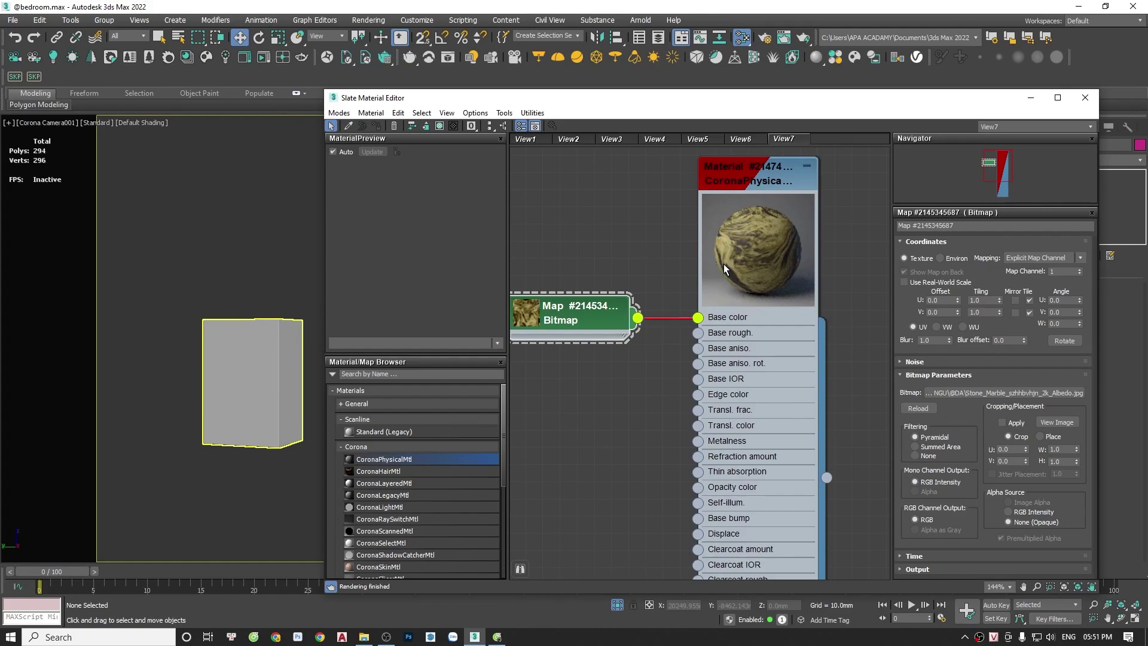
{"action": "scroll", "coordinate": [693, 240], "scroll_direction": "down", "scroll_amount": 3}
{"action": "middle_click_drag", "start_coordinate": [716, 254], "coordinate": [717, 221]}
{"action": "scroll", "coordinate": [718, 221], "scroll_direction": "up", "scroll_amount": 1}
{"action": "scroll", "coordinate": [719, 222], "scroll_direction": "up", "scroll_amount": 2}
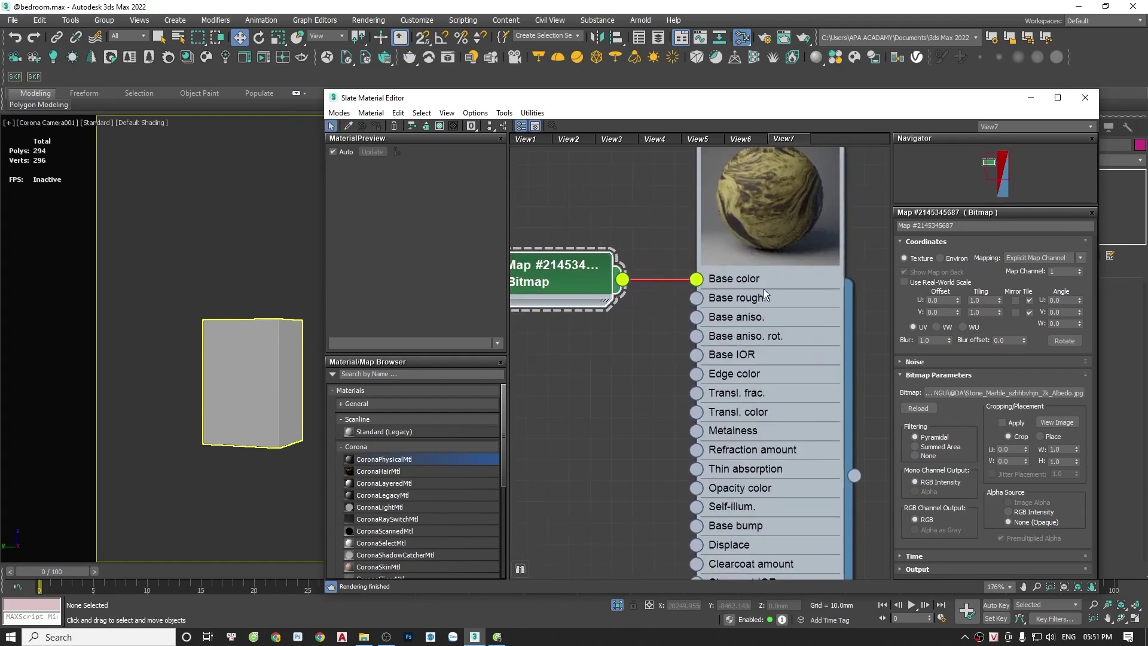
{"action": "scroll", "coordinate": [717, 294], "scroll_direction": "up", "scroll_amount": 1}
{"action": "scroll", "coordinate": [739, 286], "scroll_direction": "down", "scroll_amount": 3}
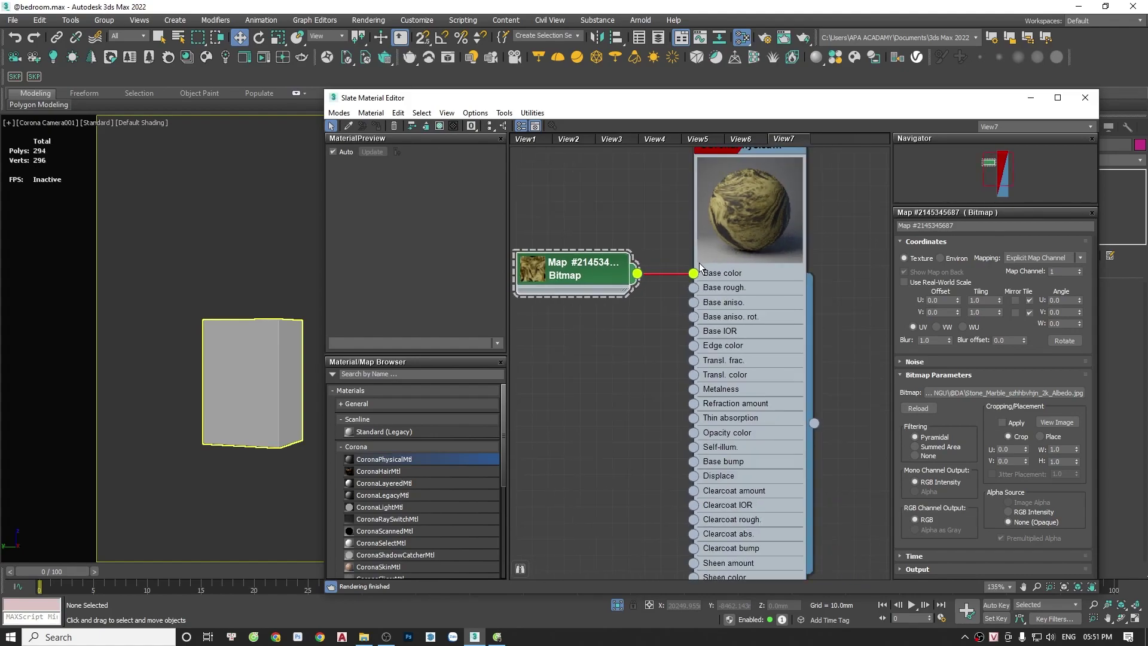
{"action": "double_click", "coordinate": [589, 281]}
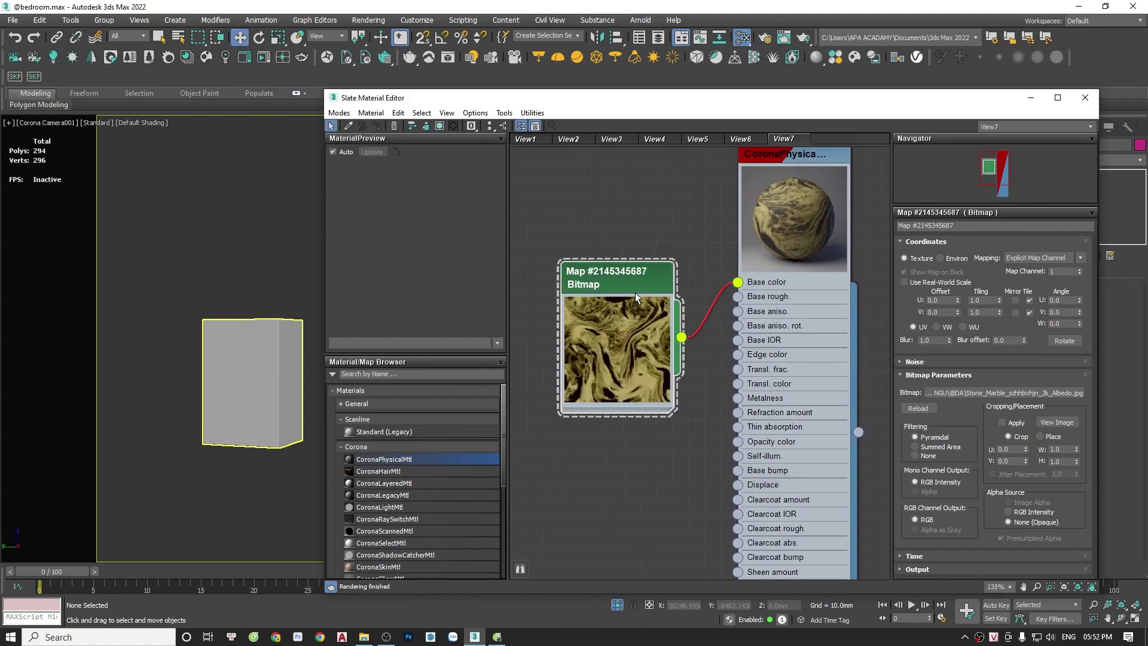
Show the material as an Instance in the large preview and select its Roughness value.
{"action": "left_click_drag", "start_coordinate": [858, 431], "coordinate": [398, 257]}
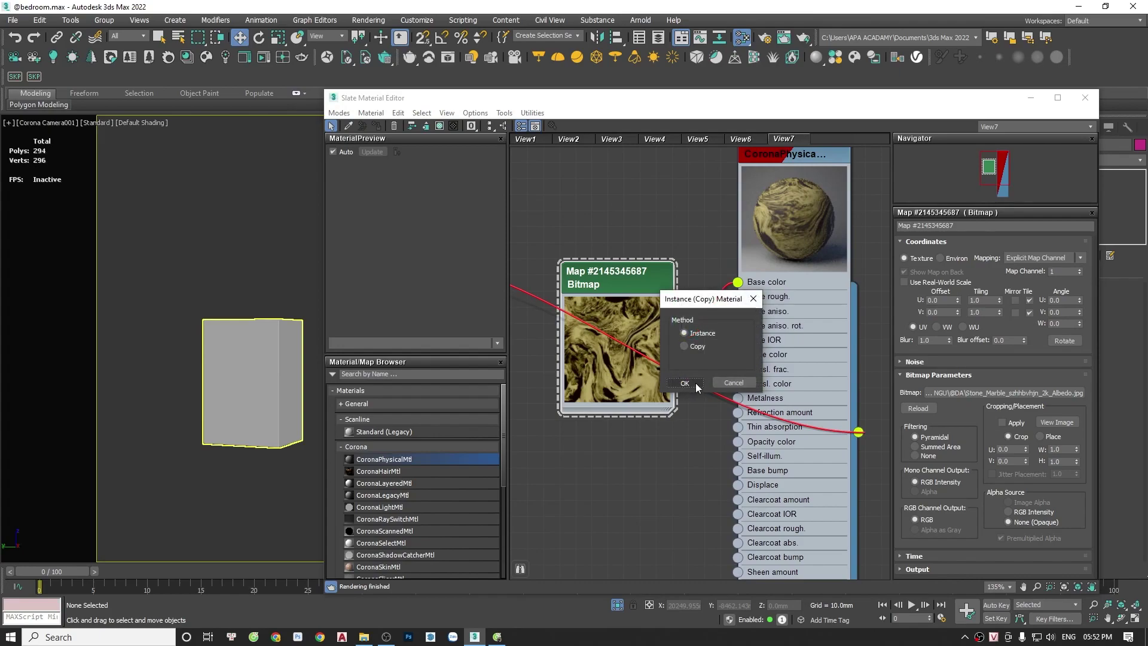
{"action": "left_click", "coordinate": [694, 383]}
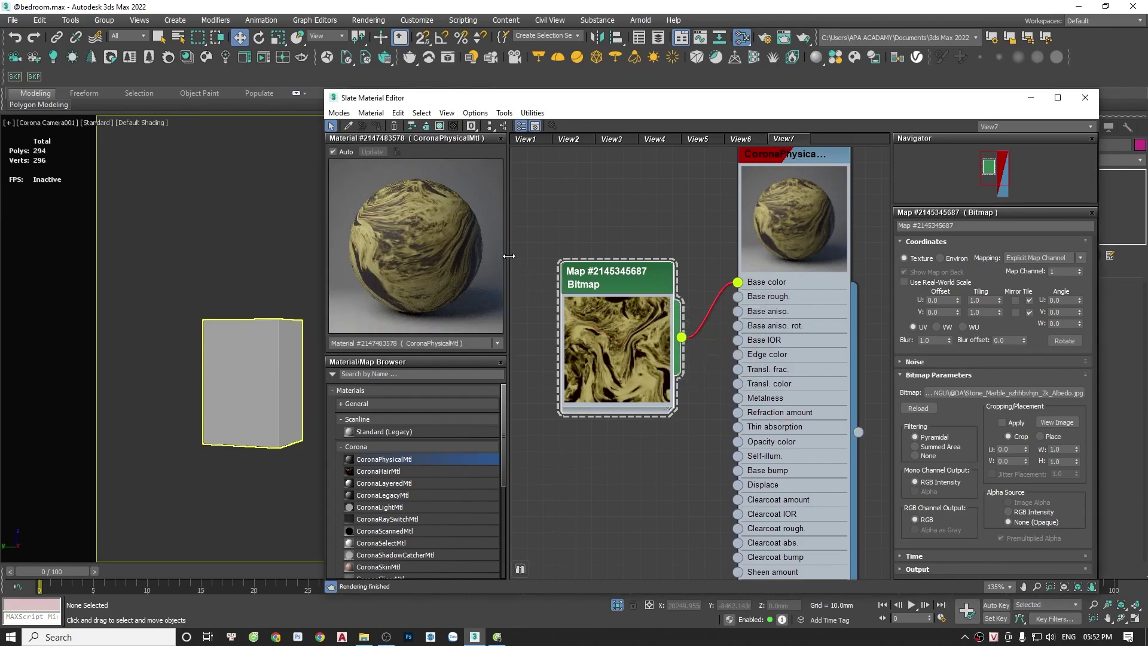
{"action": "left_click_drag", "start_coordinate": [509, 256], "coordinate": [529, 256]}
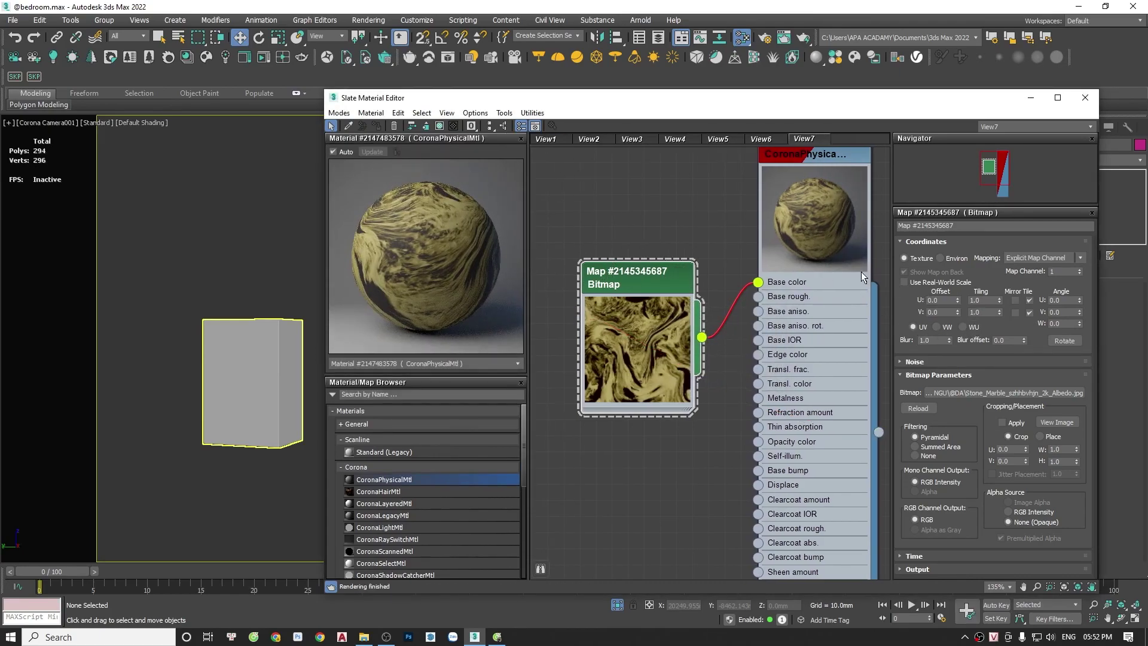
{"action": "scroll", "coordinate": [811, 179], "scroll_direction": "up", "scroll_amount": 1}
{"action": "middle_click_drag", "start_coordinate": [811, 179], "coordinate": [791, 249]}
{"action": "double_click", "coordinate": [800, 220]}
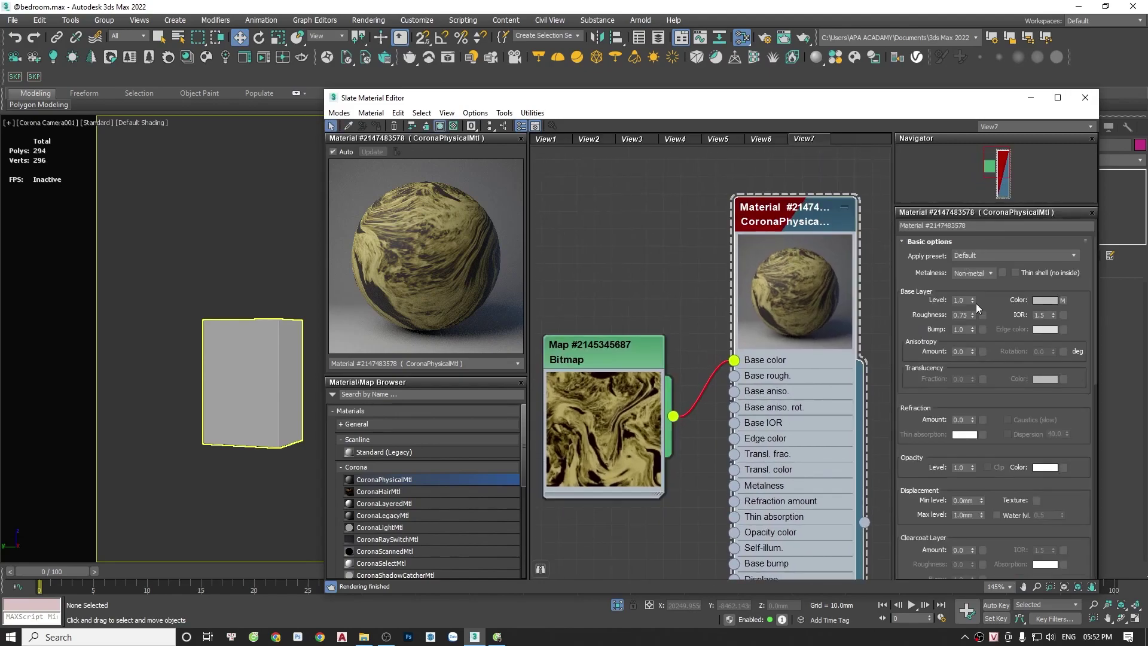
{"action": "double_click", "coordinate": [961, 315]}
Enter roughness 0.15, assign the marble CoronaPhysicalMtl to the box, and close Slate.
{"action": "type", "text": "0.15"}
{"action": "key", "text": "Return"}
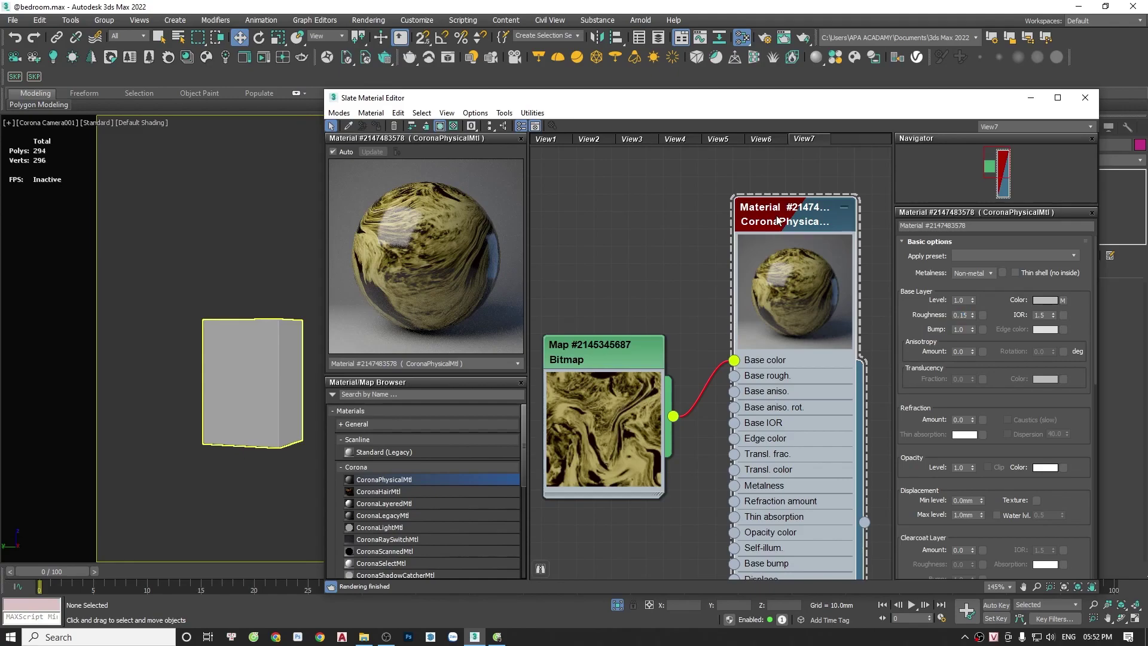
{"action": "left_click", "coordinate": [262, 337]}
{"action": "left_click", "coordinate": [261, 337]}
{"action": "left_click", "coordinate": [376, 125]}
{"action": "left_click", "coordinate": [1082, 97]}
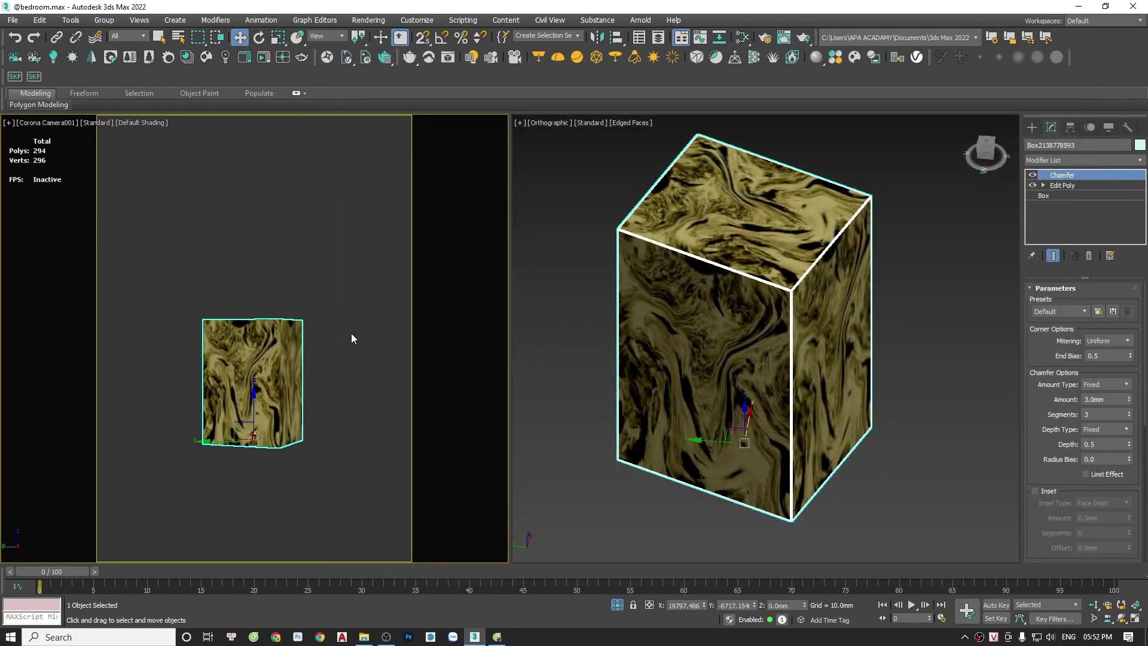
Restore the full bedroom scene, select the marble box, and start a camera render (Shift+Q).
{"action": "left_click", "coordinate": [324, 276]}
{"action": "right_click", "coordinate": [325, 276]}
{"action": "left_click", "coordinate": [359, 222]}
{"action": "left_click", "coordinate": [286, 379]}
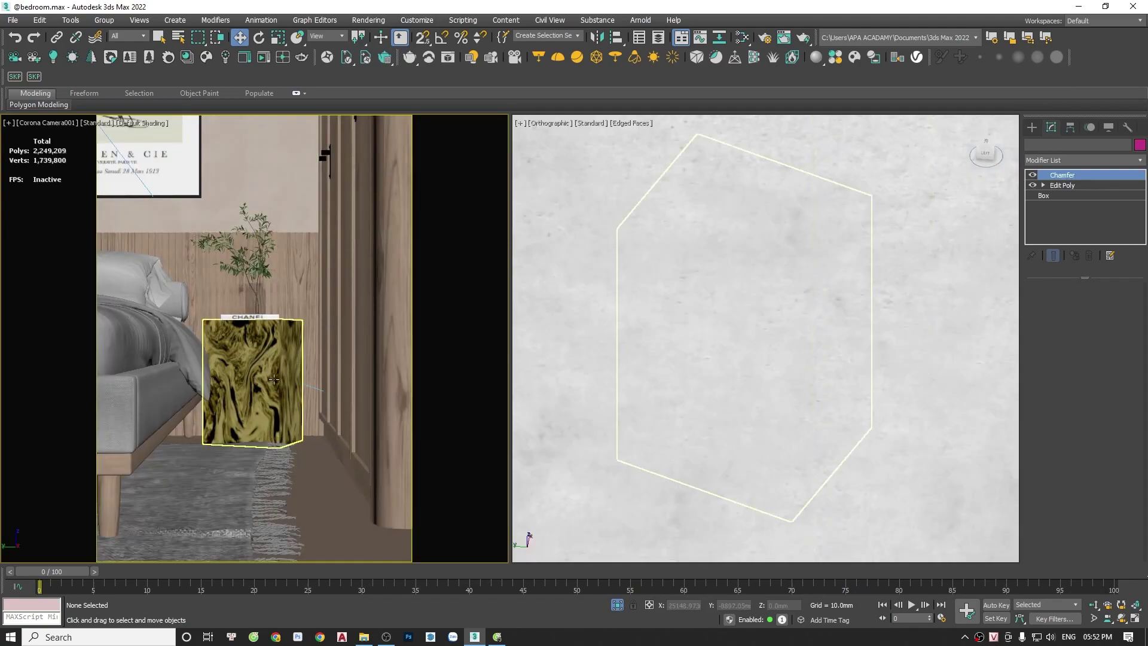
{"action": "key", "text": "shift+q"}
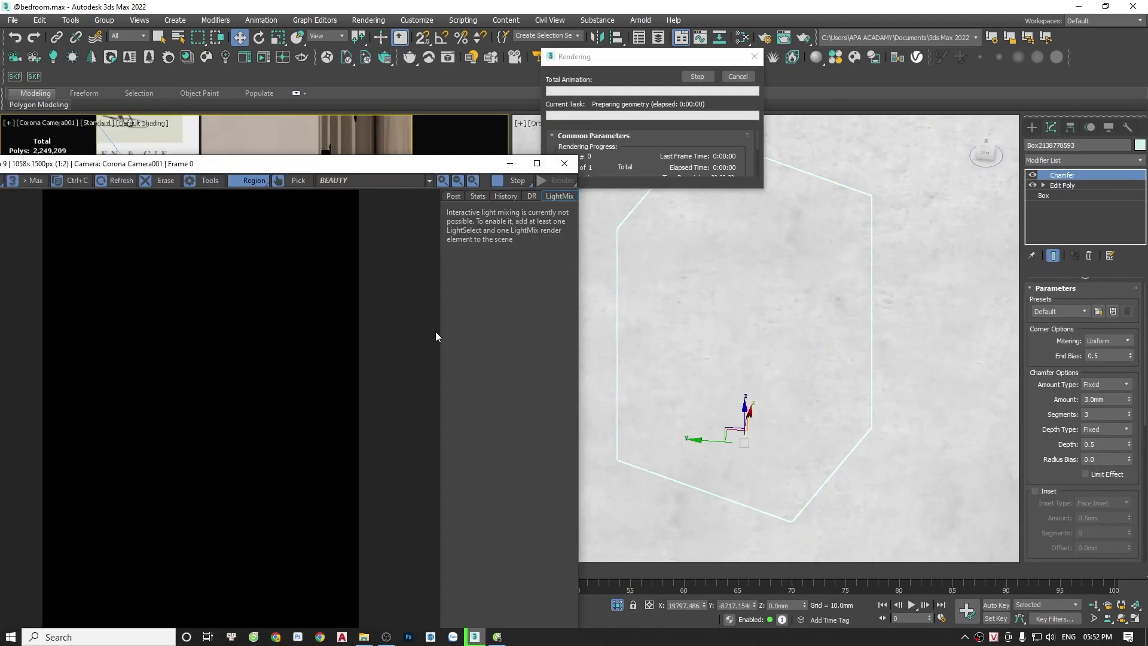
Stop the Corona test render and close the frame buffer window.
{"action": "left_click_drag", "start_coordinate": [389, 165], "coordinate": [427, 95]}
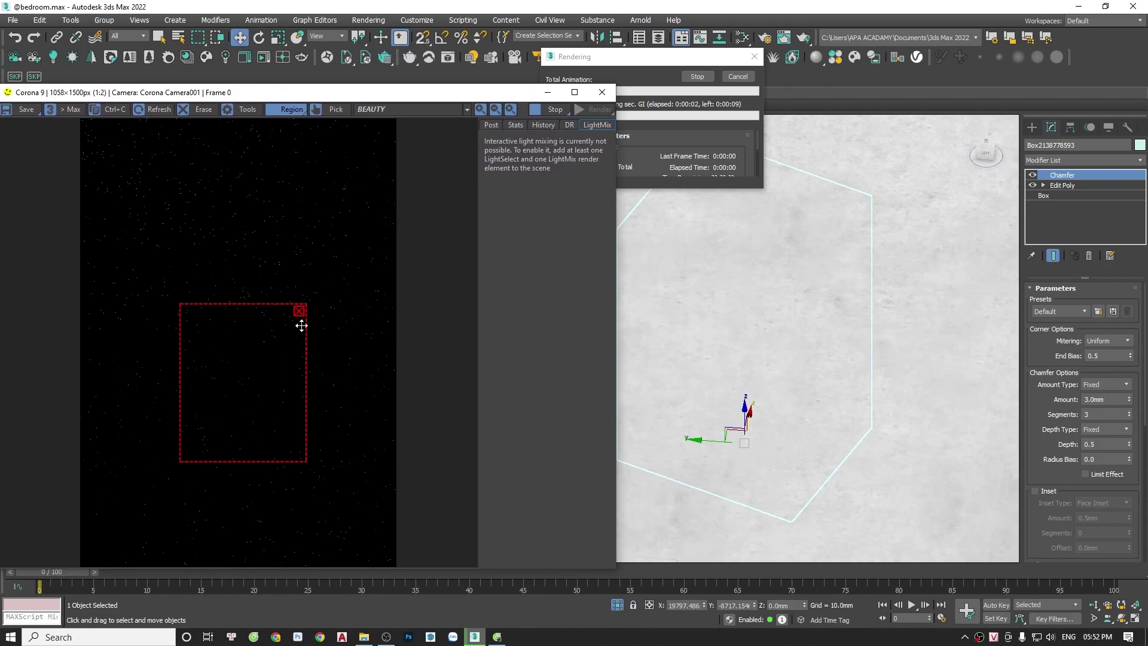
{"action": "scroll", "coordinate": [230, 439], "scroll_direction": "up", "scroll_amount": 1}
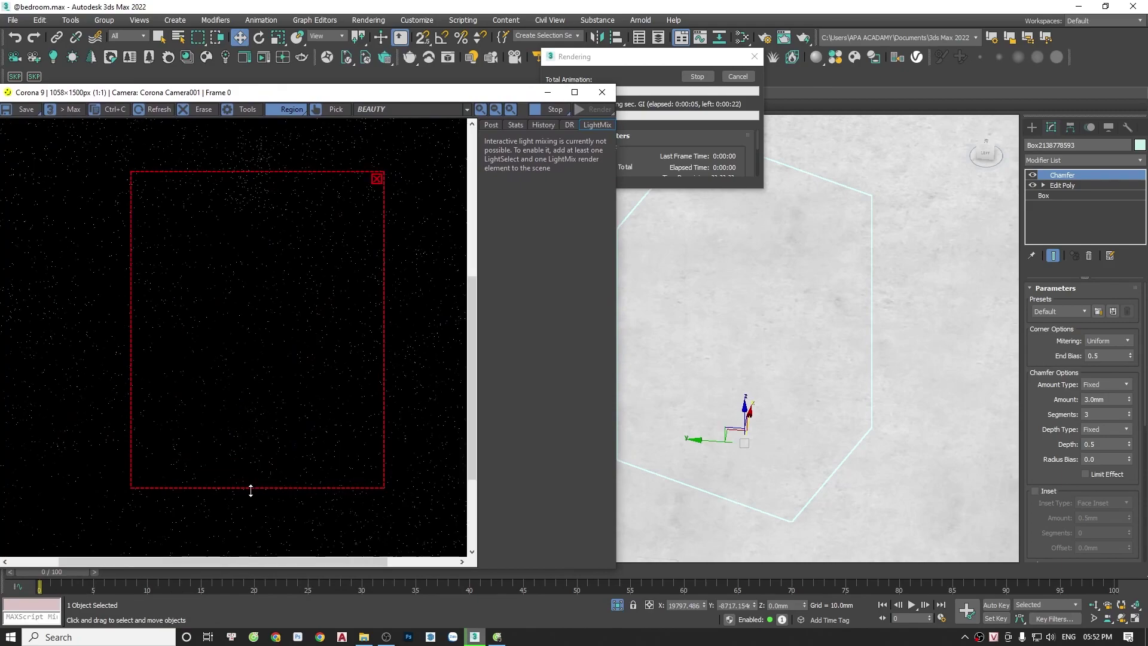
{"action": "scroll", "coordinate": [272, 390], "scroll_direction": "up", "scroll_amount": 1}
{"action": "scroll", "coordinate": [256, 305], "scroll_direction": "down", "scroll_amount": 1}
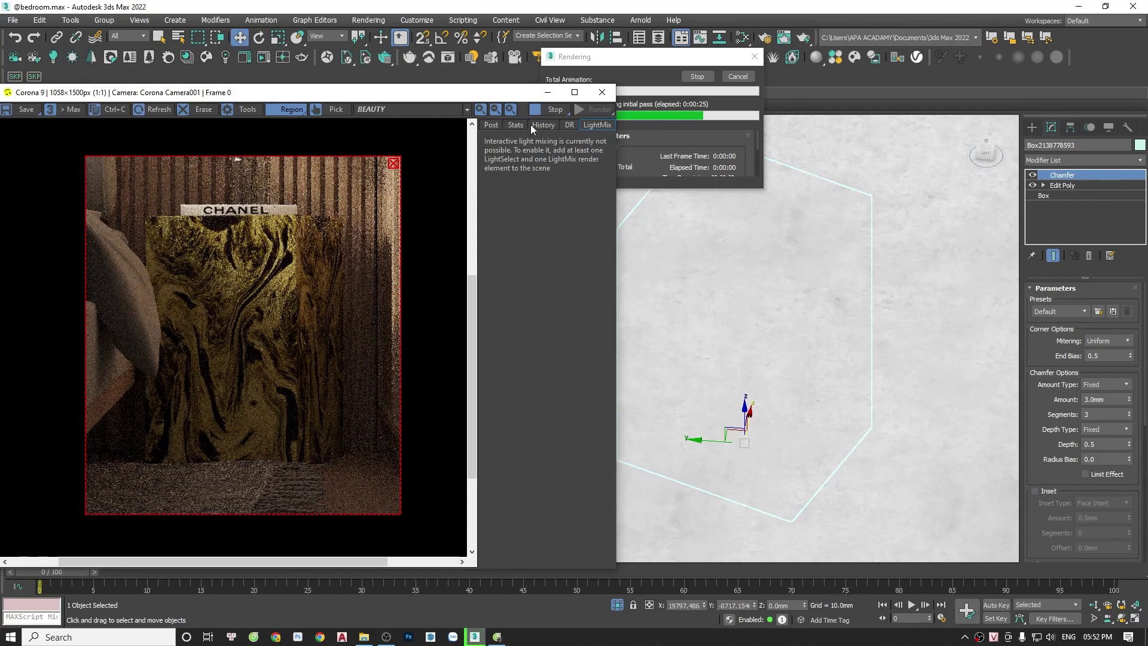
{"action": "left_click", "coordinate": [544, 110]}
{"action": "left_click", "coordinate": [601, 93]}
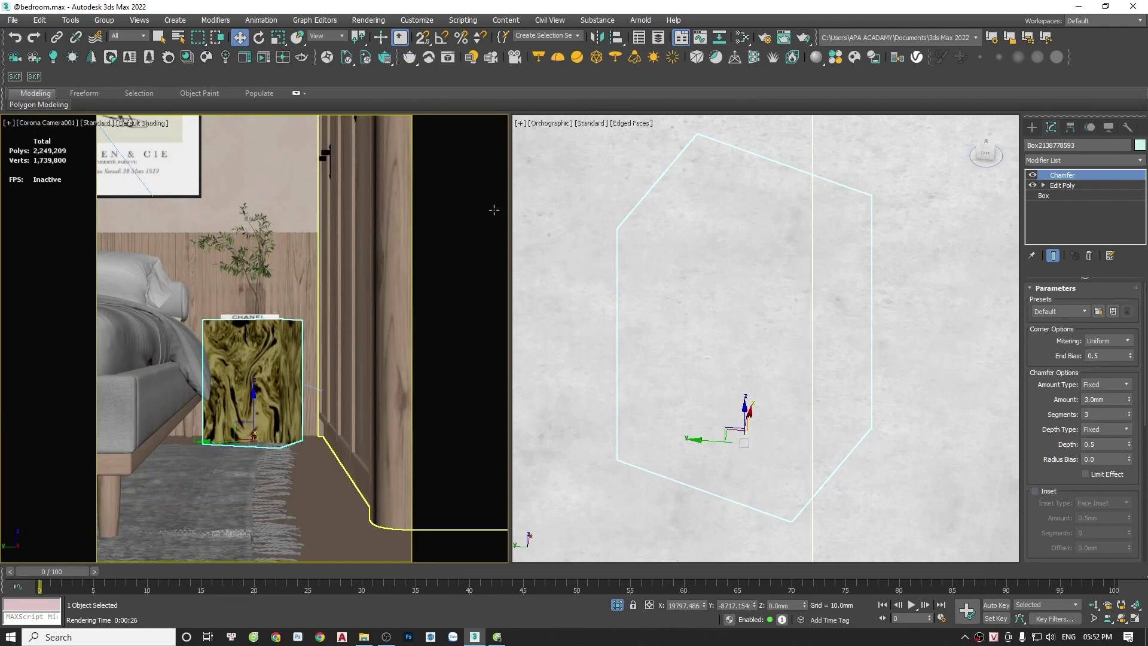
Select the bedside box and open its material in Slate, then go to Pinterest.
{"action": "left_click", "coordinate": [355, 228]}
{"action": "key", "text": "m"}
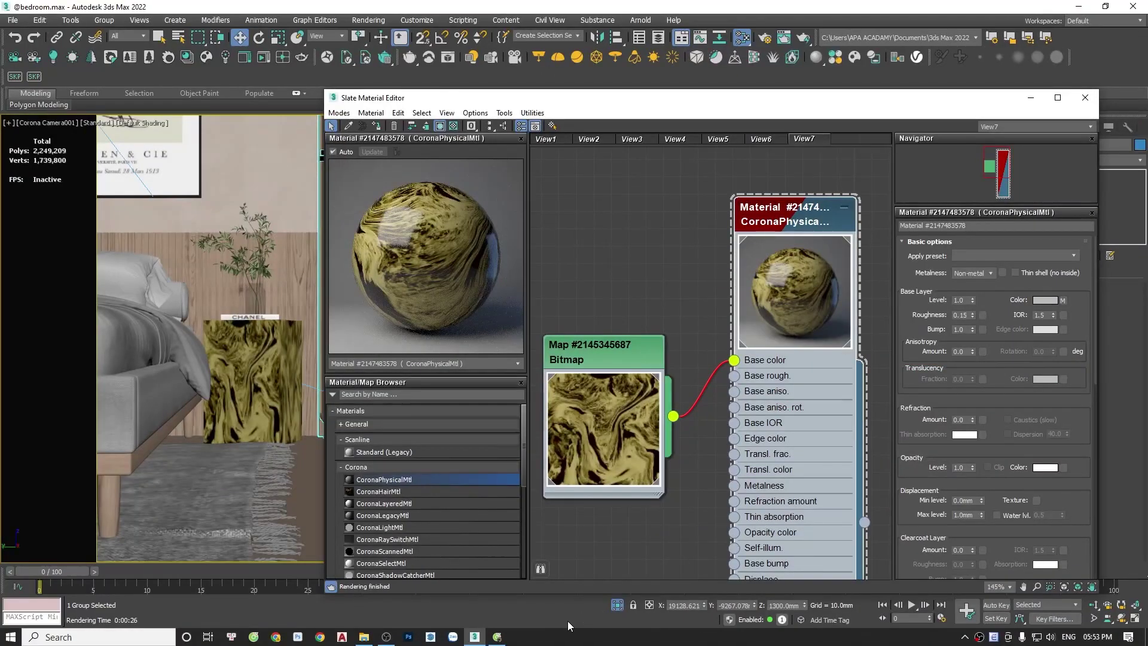
{"action": "left_click", "coordinate": [497, 637]}
Search Pinterest for 'đèn lồng' and open the Hoi An lanterns pin from flickr.com.
{"action": "left_click", "coordinate": [304, 91]}
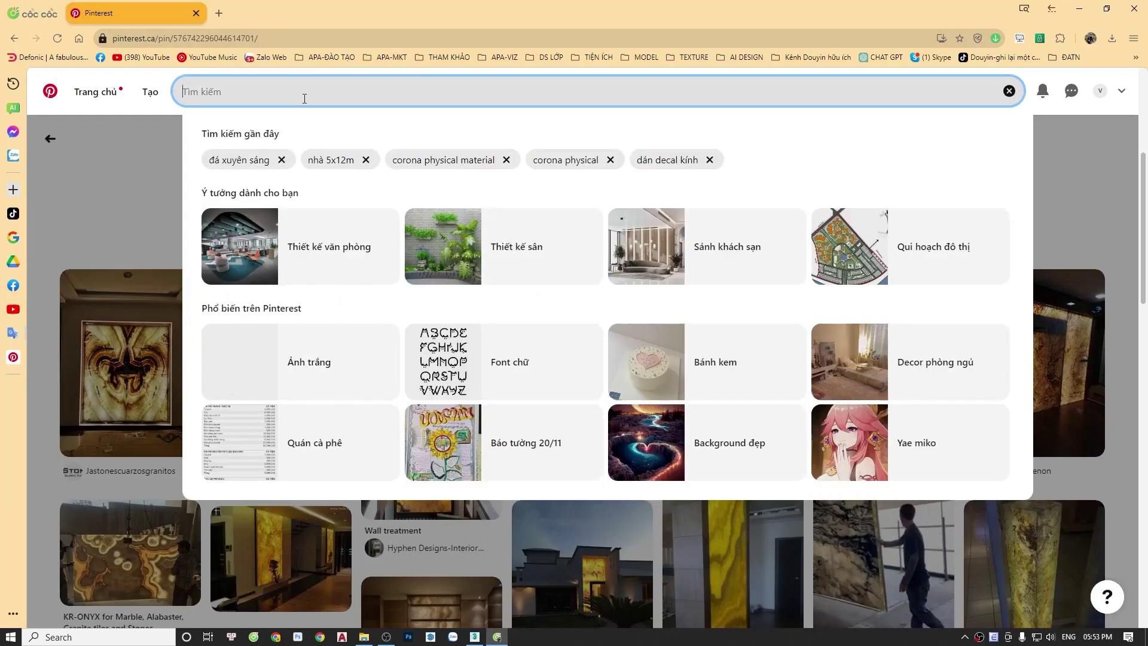
{"action": "type", "text": "ddefn loofng"}
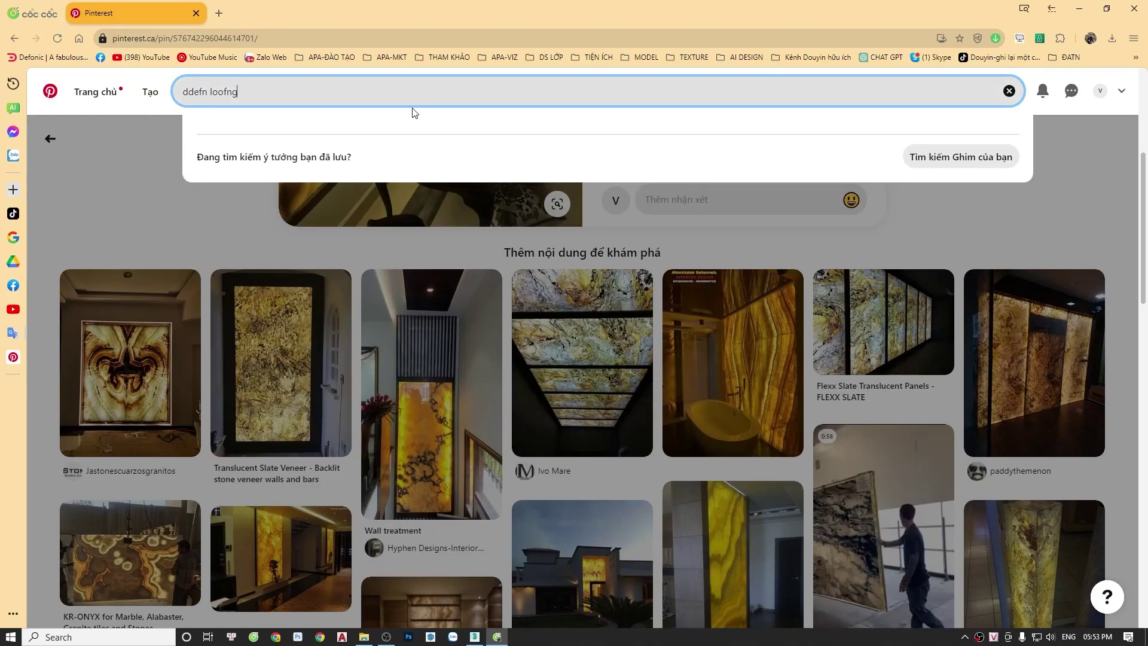
{"action": "key", "text": "ctrl+a"}
{"action": "key", "text": "BackSpace"}
{"action": "type", "text": "đèn "}
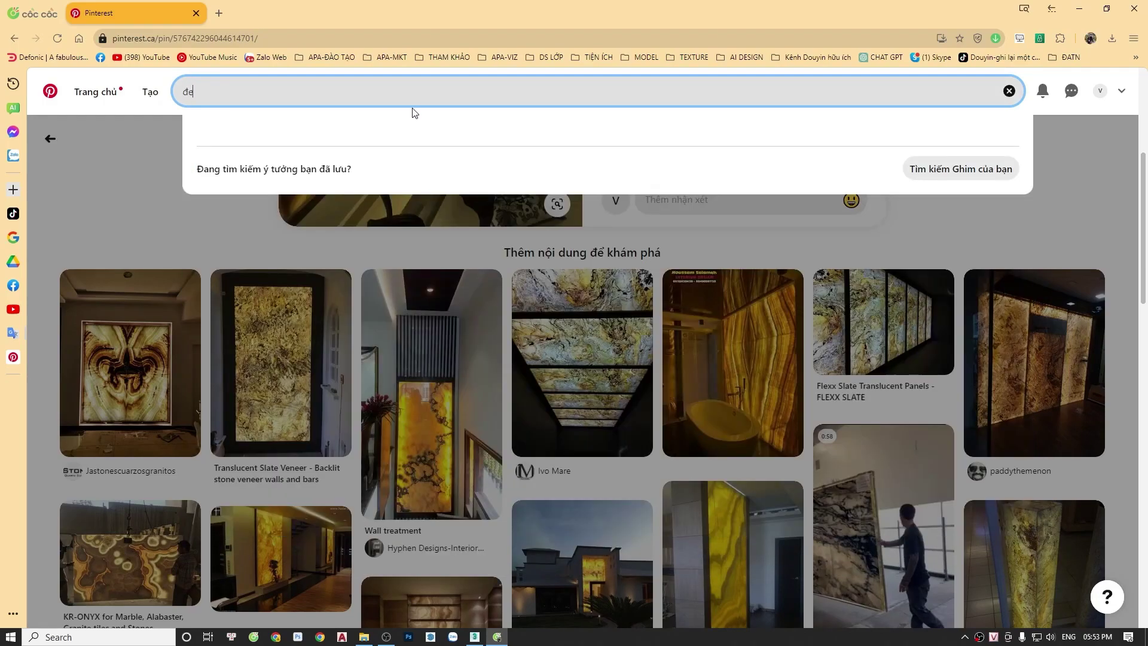
{"action": "type", "text": "lo"}
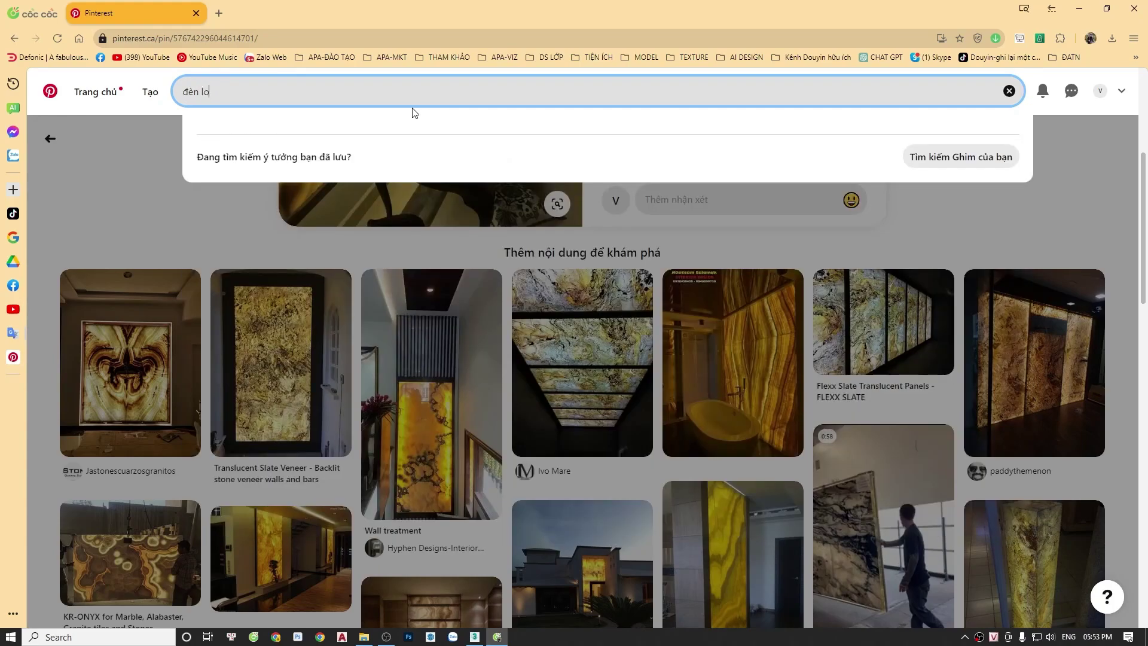
{"action": "type", "text": "ofng"}
{"action": "key", "text": "Return"}
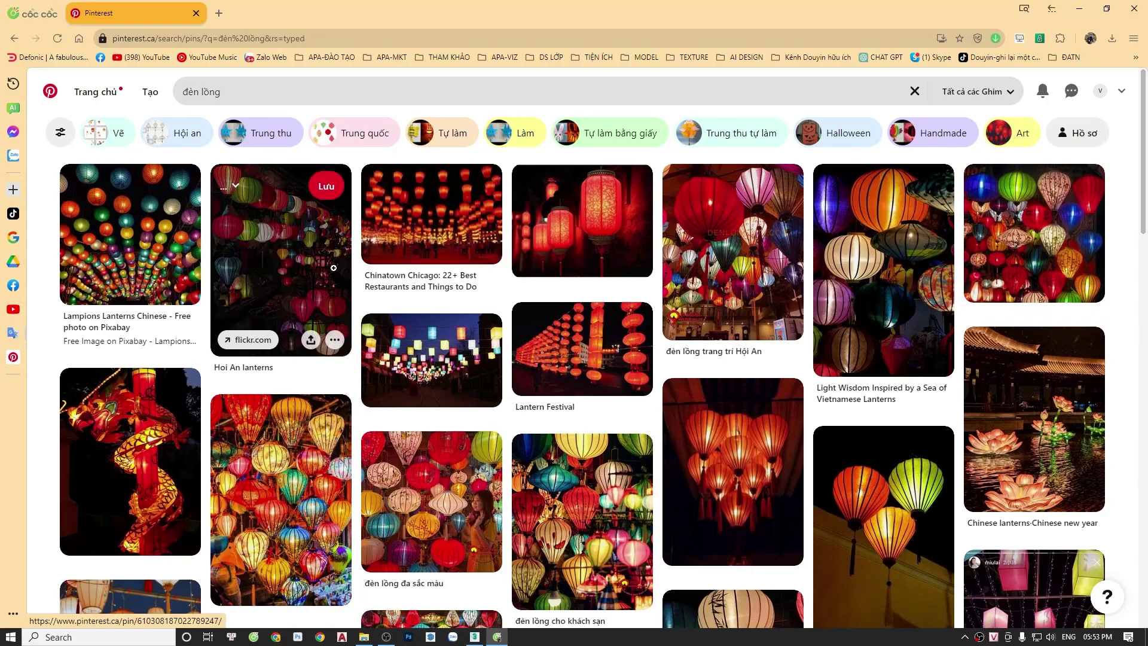
{"action": "left_click", "coordinate": [279, 253]}
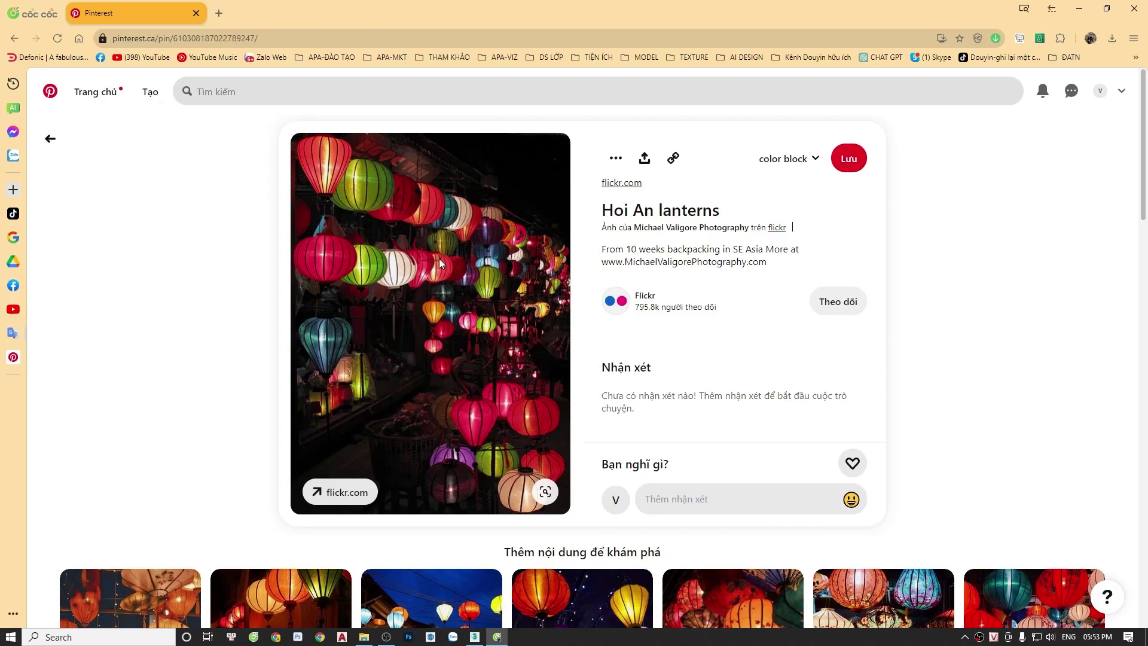
Reopen Slate on the box and enable 'Thin shell (no inside)' on the marble material.
{"action": "left_click", "coordinate": [474, 636]}
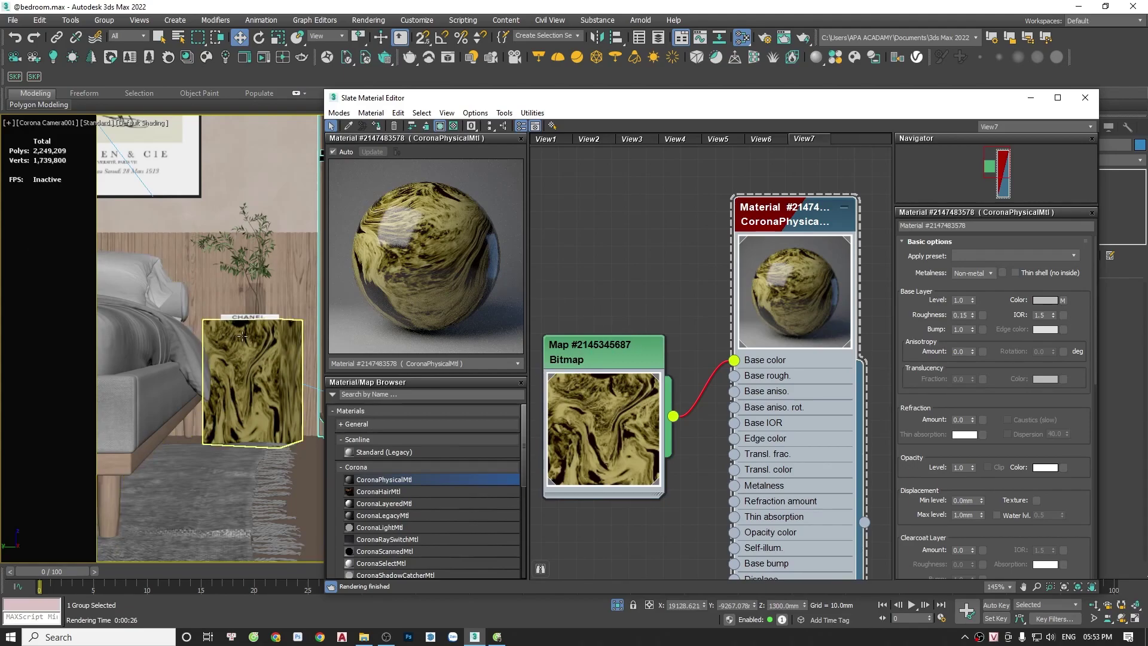
{"action": "scroll", "coordinate": [594, 285], "scroll_direction": "down", "scroll_amount": 2}
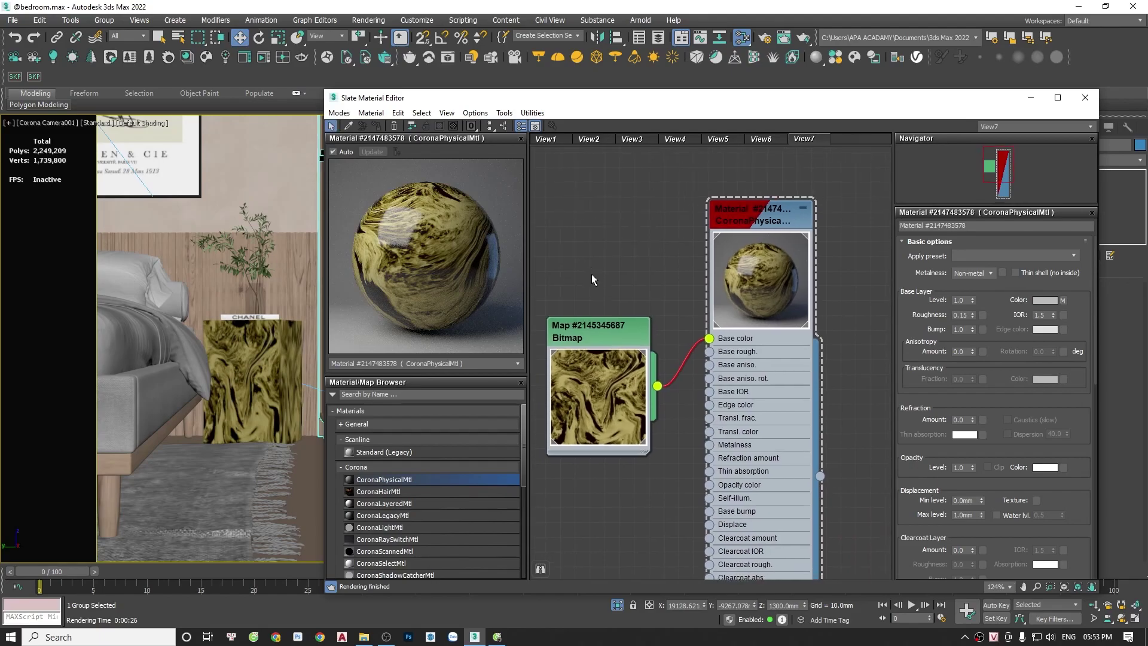
{"action": "scroll", "coordinate": [620, 307], "scroll_direction": "up", "scroll_amount": 2}
{"action": "left_click", "coordinate": [774, 195]}
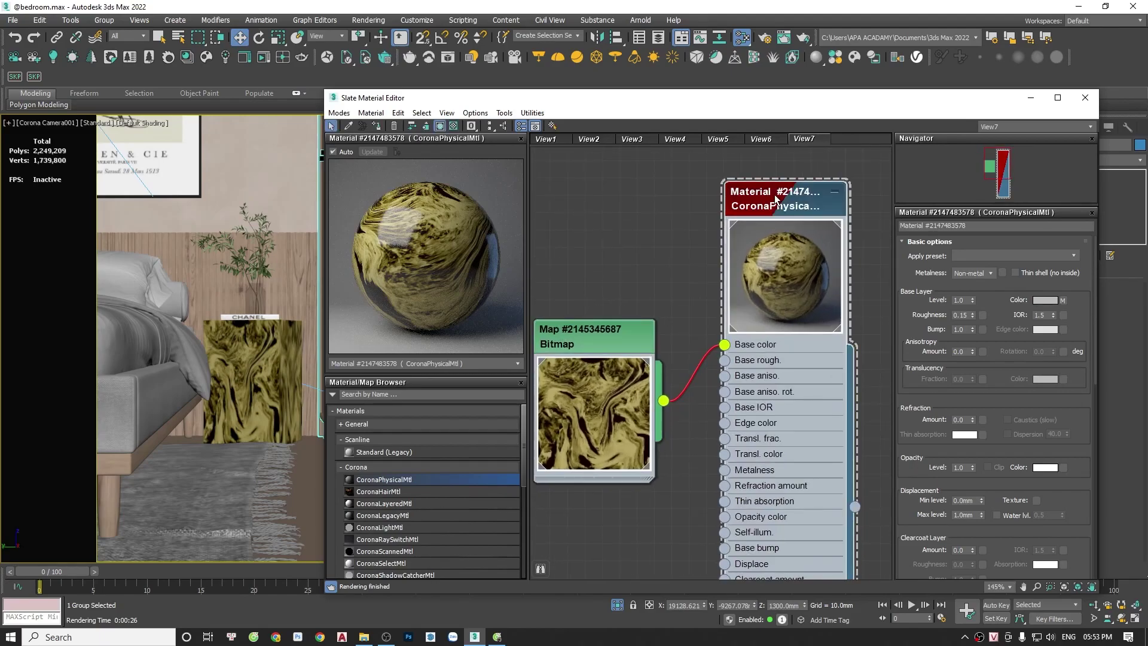
{"action": "key", "text": "m"}
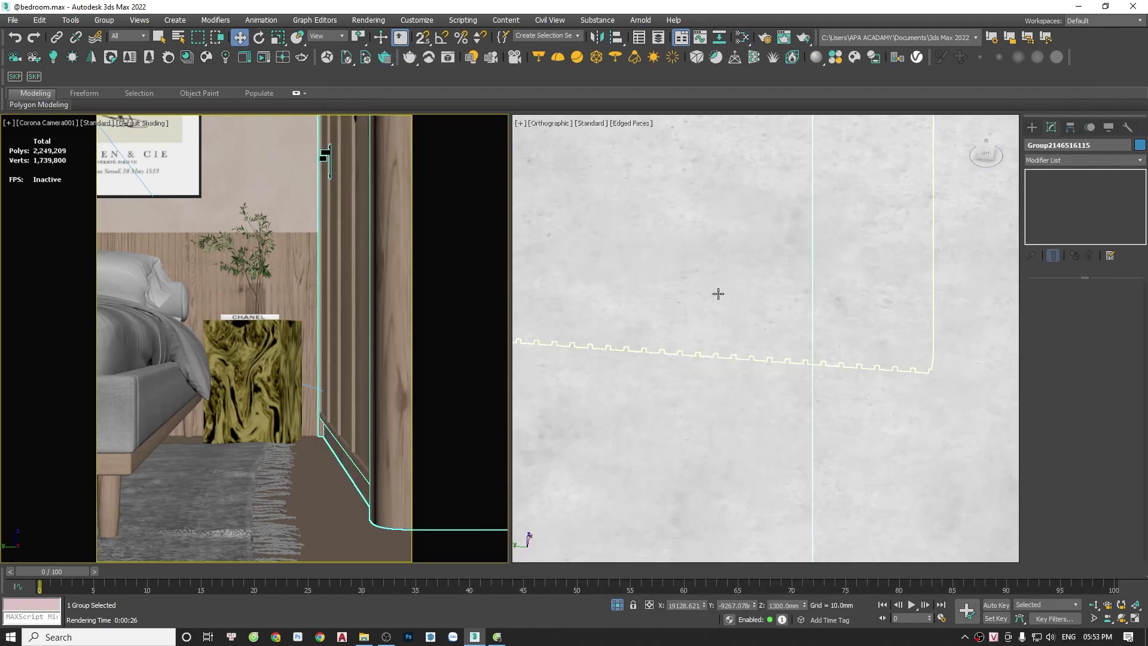
{"action": "left_click", "coordinate": [718, 293]}
{"action": "key", "text": "m"}
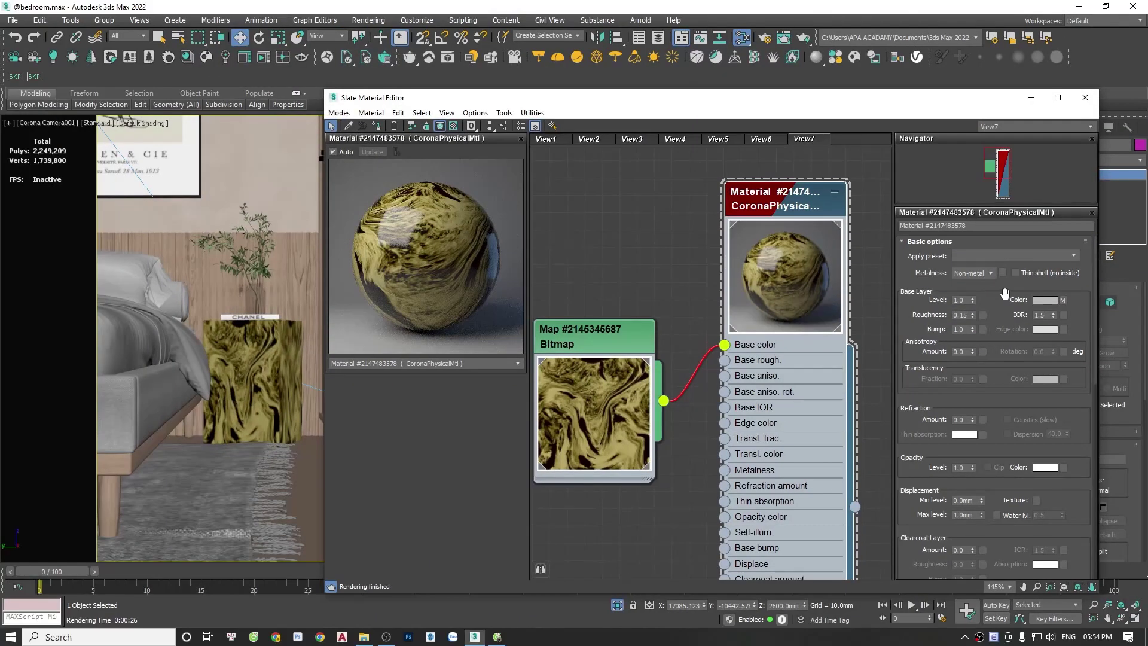
{"action": "left_click", "coordinate": [1015, 273]}
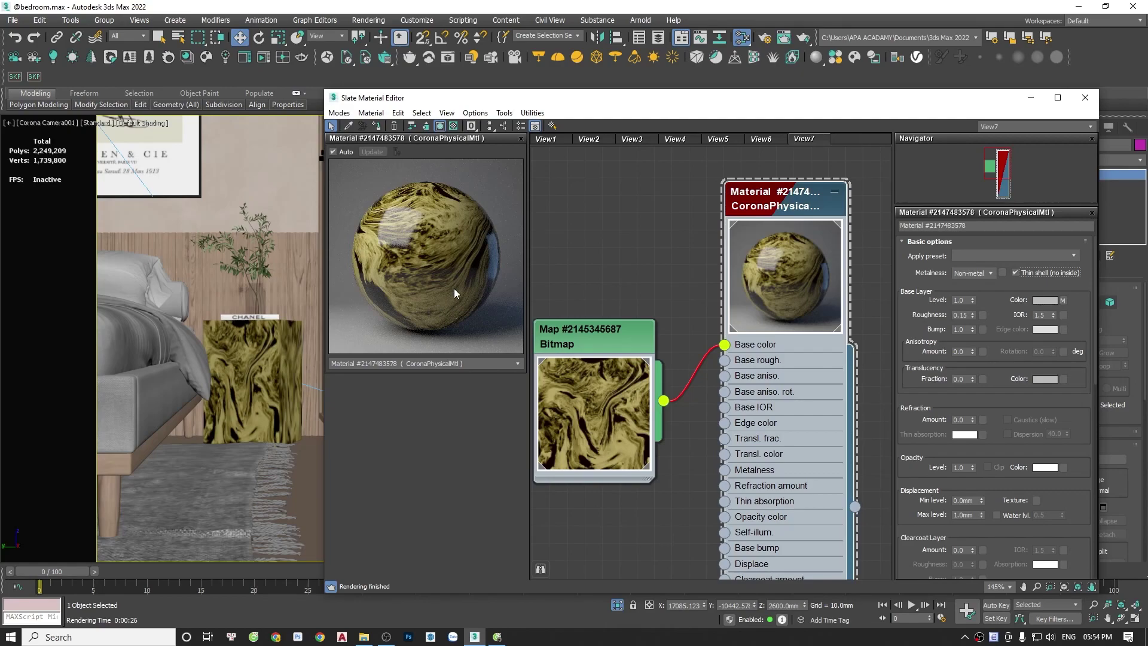
{"action": "left_click", "coordinate": [497, 636]}
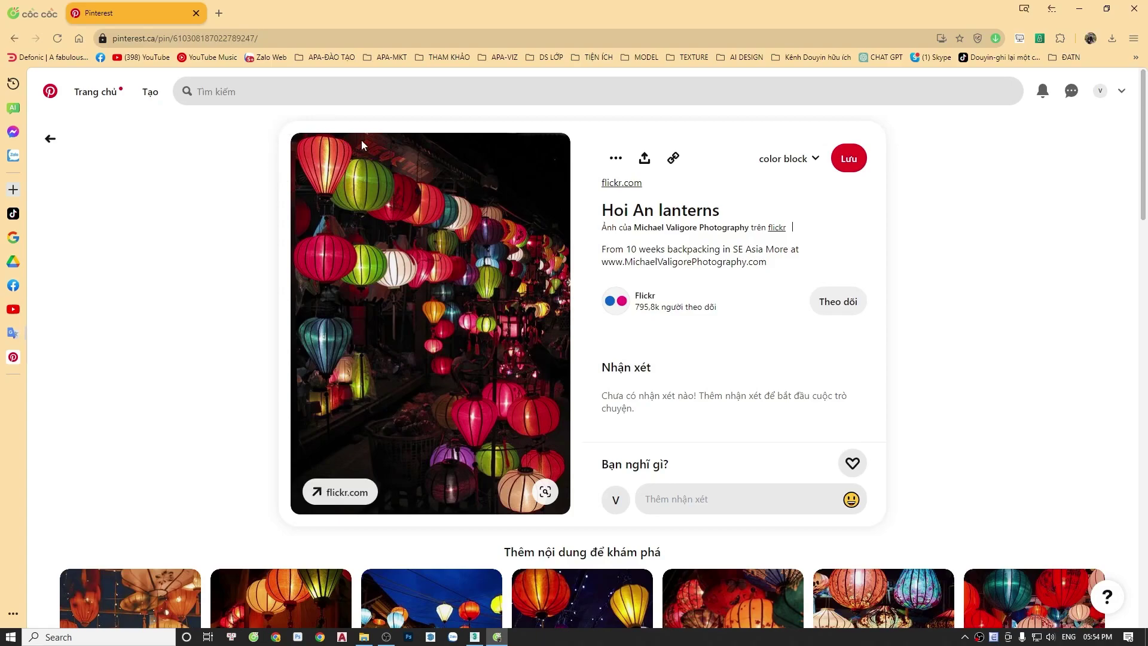
Go back to the onyx panel pin and open the first related backlit onyx panel with symmetric veining.
{"action": "scroll", "coordinate": [284, 219], "scroll_direction": "down", "scroll_amount": 3}
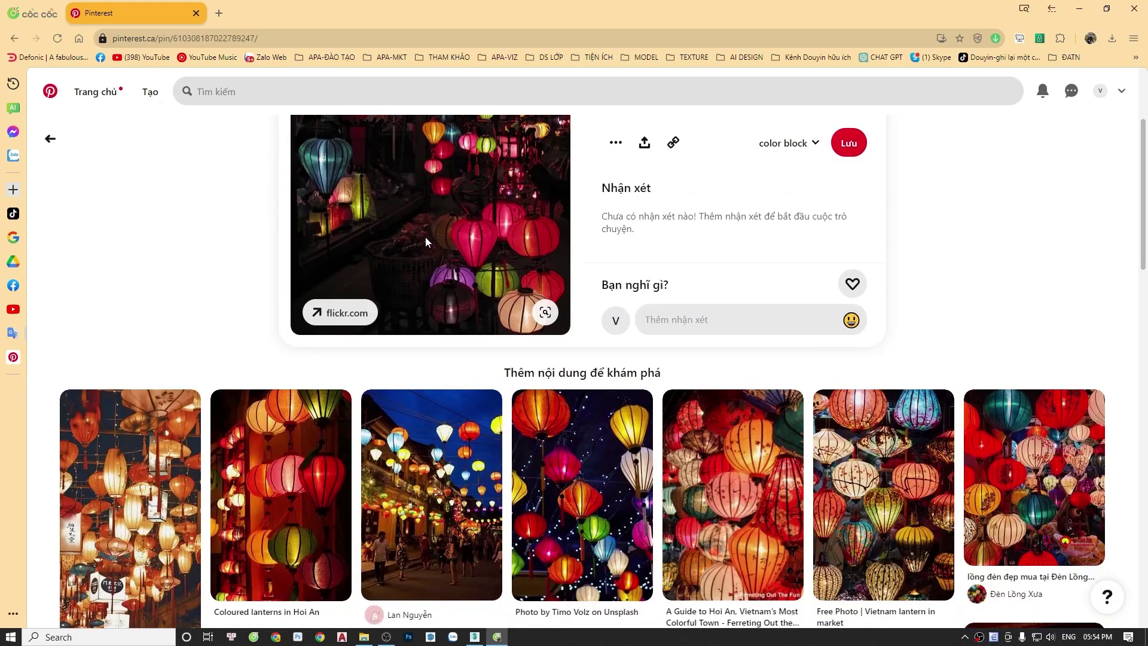
{"action": "left_click", "coordinate": [15, 39]}
{"action": "left_click", "coordinate": [15, 39]}
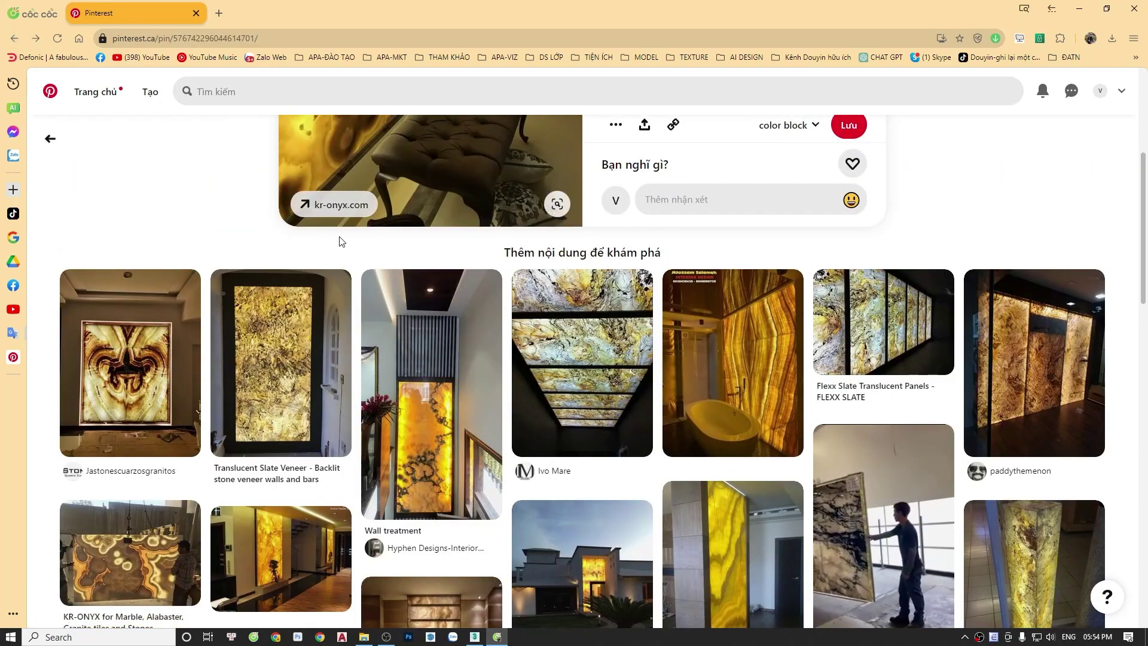
{"action": "scroll", "coordinate": [338, 244], "scroll_direction": "down", "scroll_amount": 2}
{"action": "left_click", "coordinate": [197, 257]}
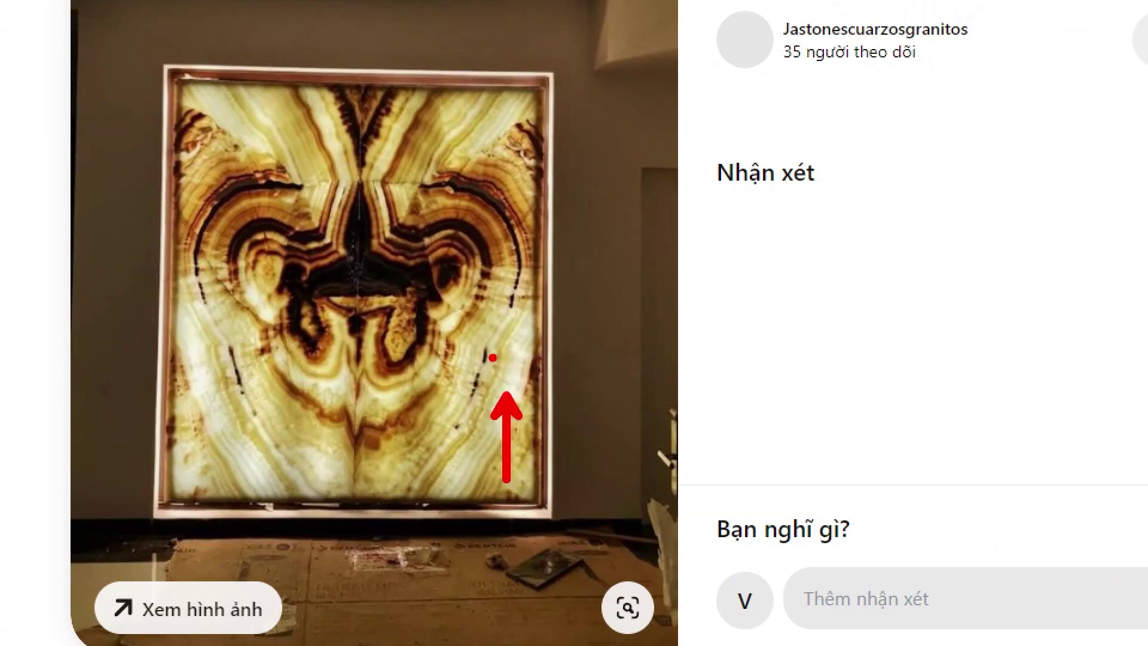
{"action": "mouse_move", "coordinate": [415, 262]}
{"action": "left_mouse_down"}
{"action": "mouse_move", "coordinate": [392, 259]}
{"action": "mouse_move", "coordinate": [369, 216]}
{"action": "mouse_move", "coordinate": [347, 225]}
{"action": "left_mouse_up"}
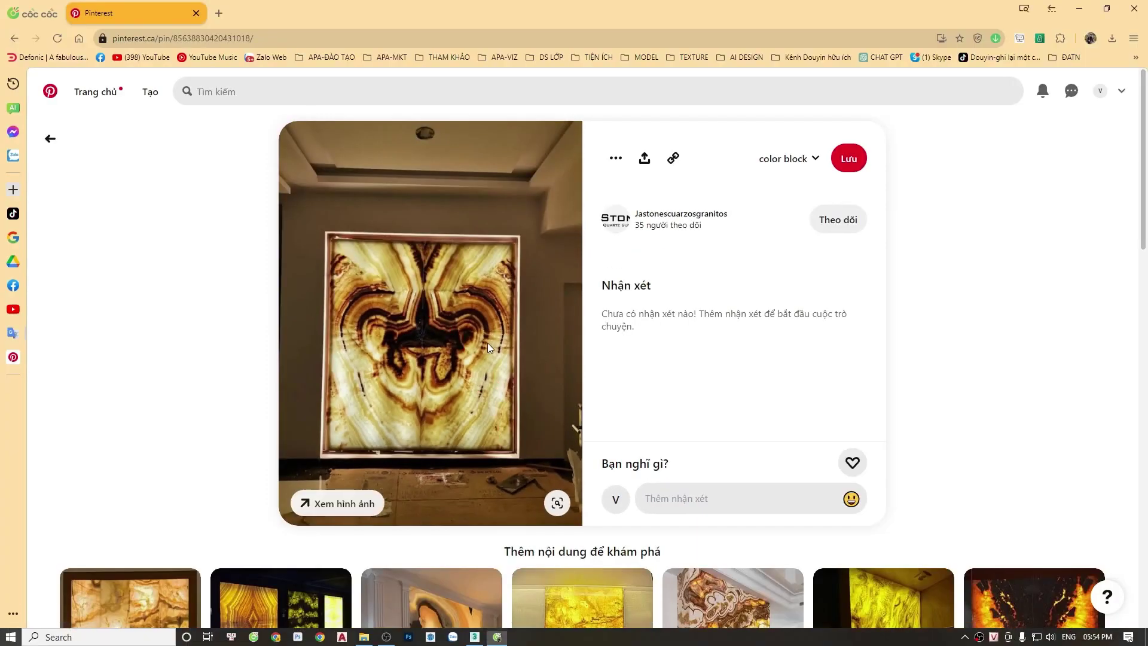
Reposition the marble Bitmap node in Slate and show its parameters.
{"action": "left_click", "coordinate": [476, 638]}
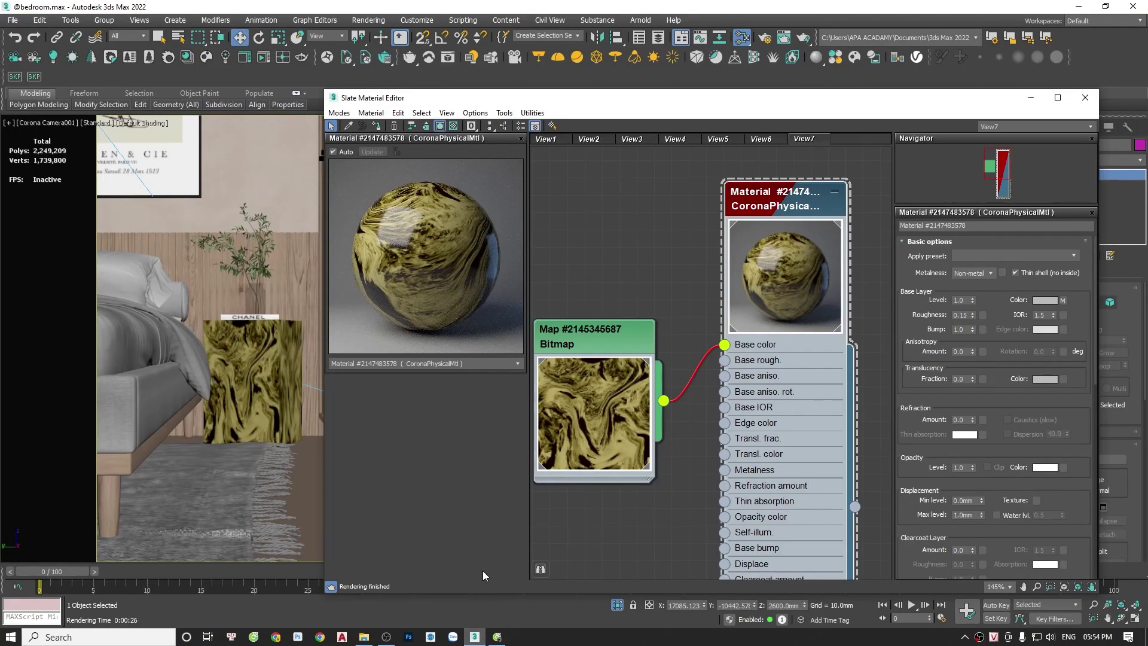
{"action": "scroll", "coordinate": [601, 366], "scroll_direction": "down", "scroll_amount": 4}
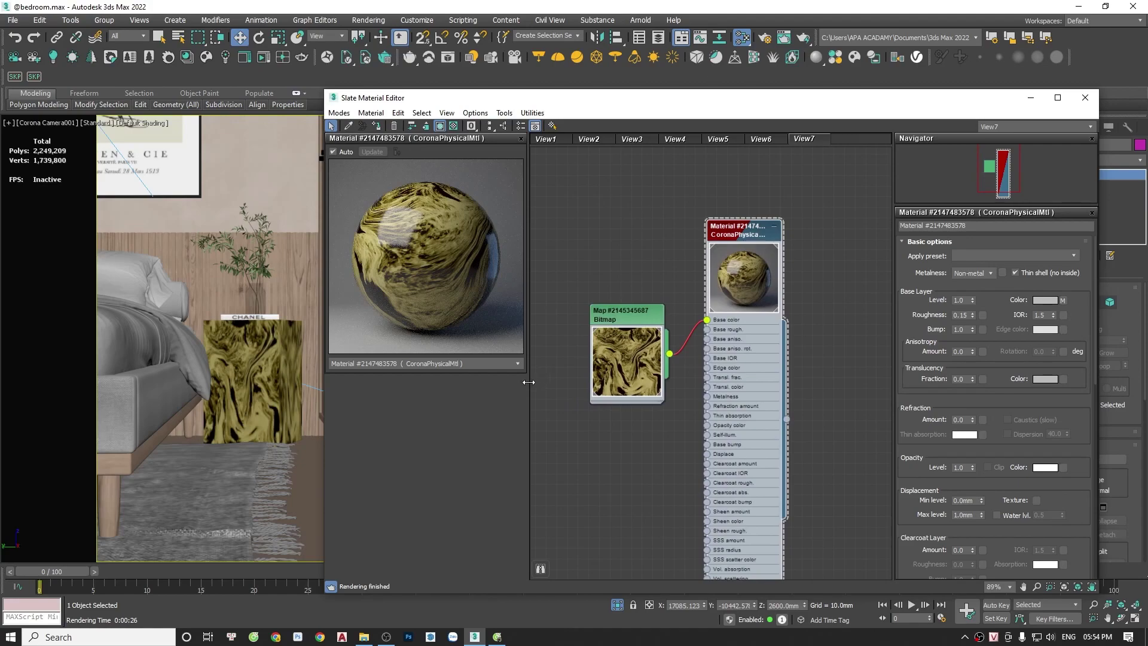
{"action": "left_click_drag", "start_coordinate": [528, 382], "coordinate": [453, 381]}
{"action": "left_click_drag", "start_coordinate": [562, 341], "coordinate": [518, 308]}
{"action": "double_click", "coordinate": [518, 308]}
Open the Material/Map Browser from Tools and search it for 'color c'.
{"action": "left_click", "coordinate": [505, 113]}
{"action": "mouse_move", "coordinate": [532, 113]}
{"action": "left_click", "coordinate": [529, 126]}
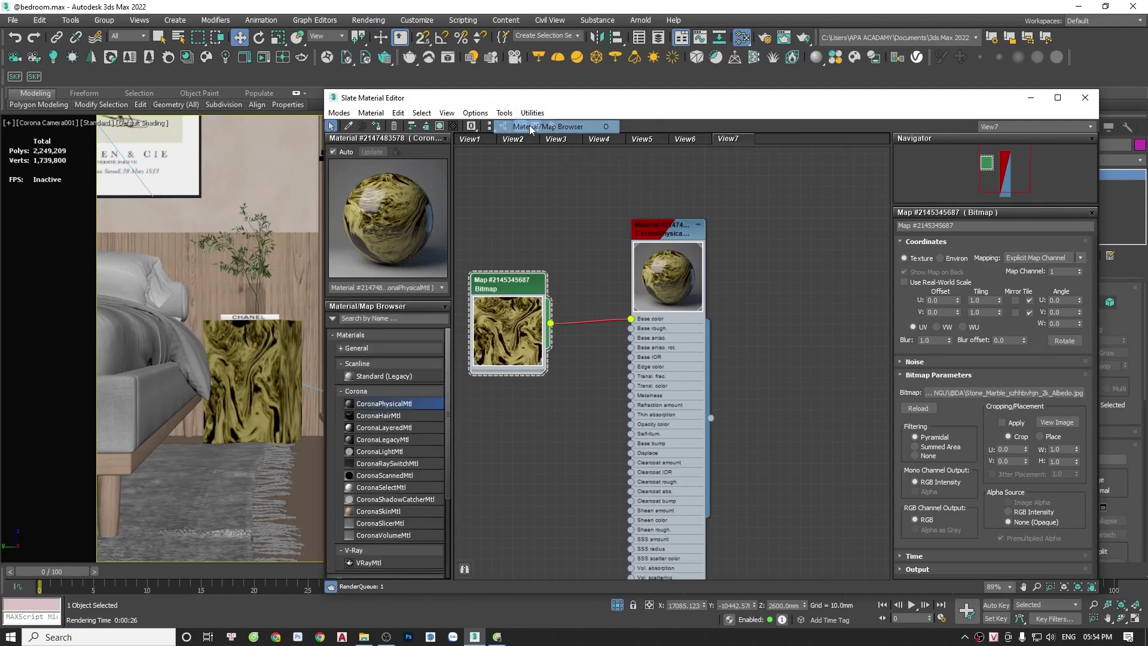
{"action": "middle_click_drag", "start_coordinate": [623, 321], "coordinate": [695, 322]}
{"action": "left_click", "coordinate": [360, 318]}
{"action": "type", "text": "c"}
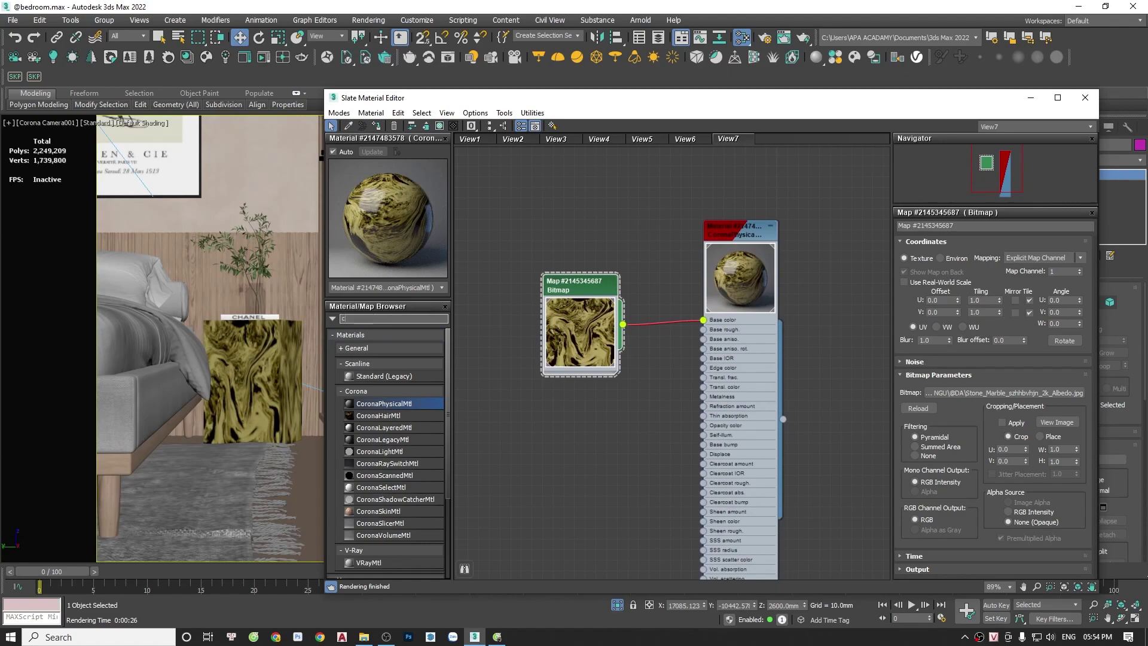
{"action": "type", "text": "olor c"}
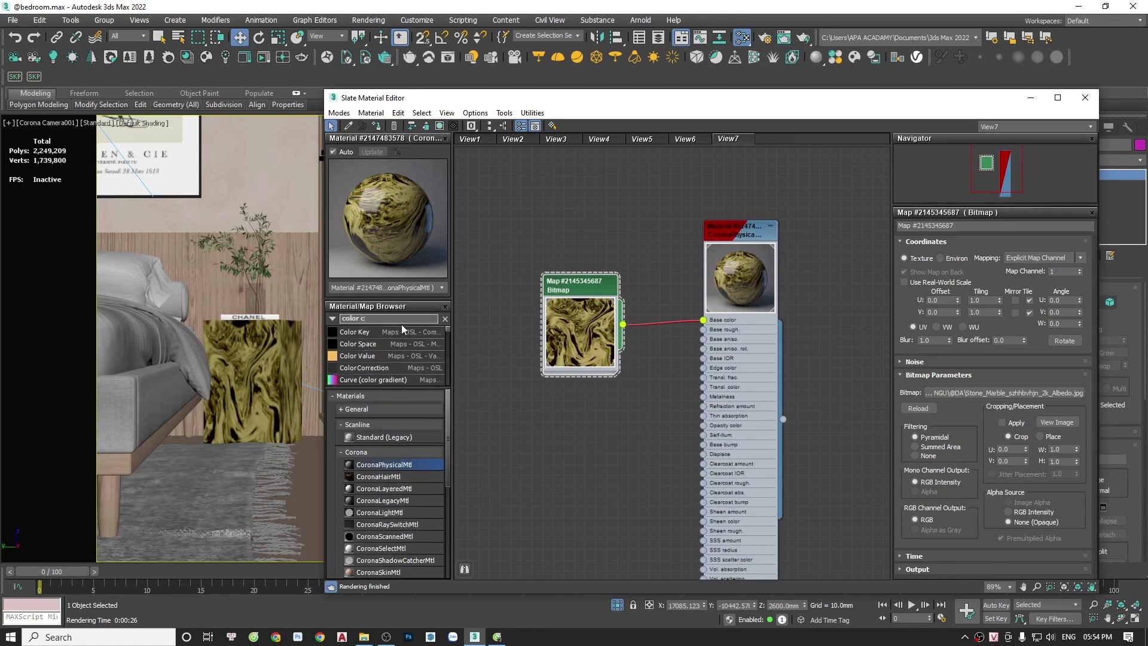
Add a Color Correction map fed by the marble bitmap and set its Channels to Monochrome.
{"action": "left_click_drag", "start_coordinate": [631, 357], "coordinate": [629, 419]}
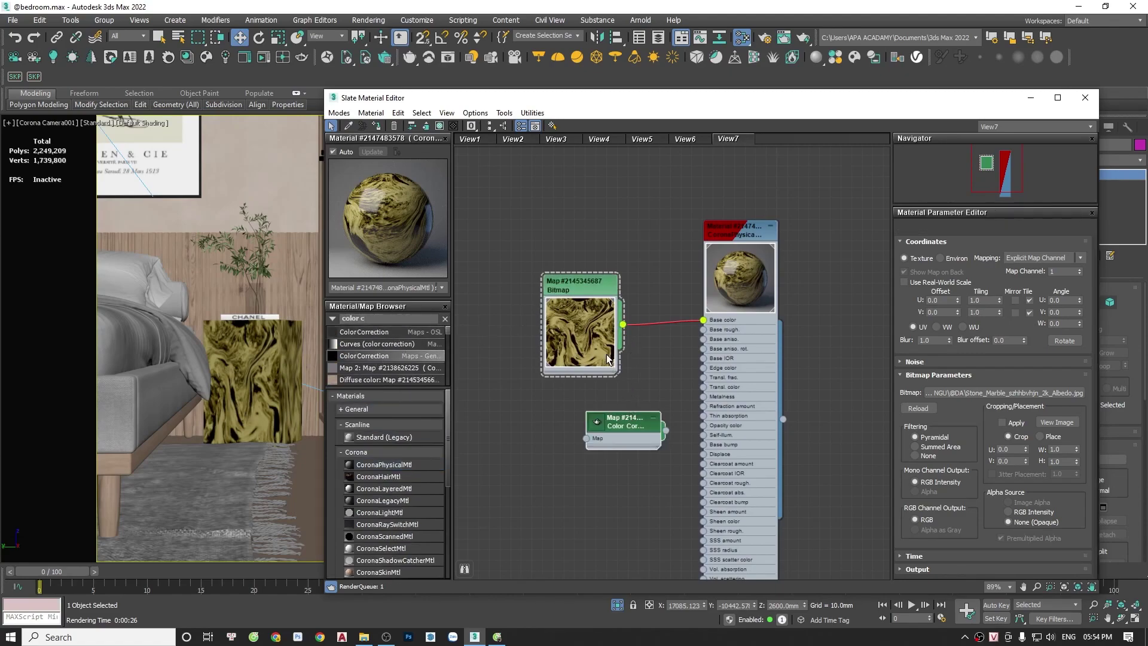
{"action": "scroll", "coordinate": [577, 311], "scroll_direction": "up", "scroll_amount": 4}
{"action": "left_click_drag", "start_coordinate": [599, 296], "coordinate": [607, 501]}
{"action": "double_click", "coordinate": [624, 480]}
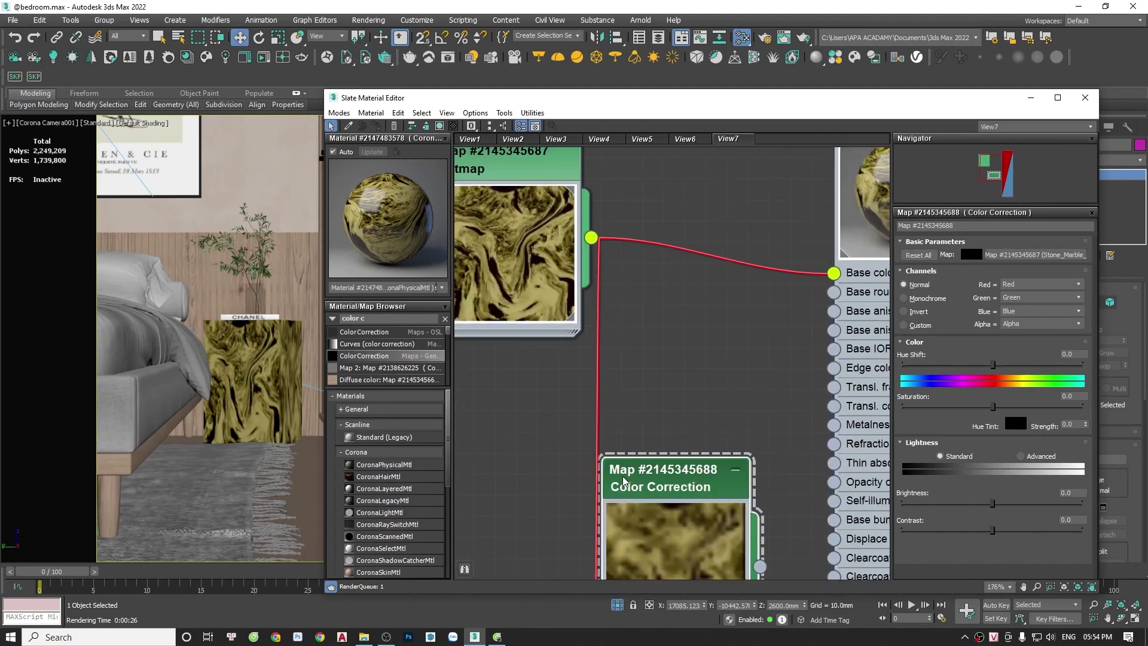
{"action": "scroll", "coordinate": [624, 480], "scroll_direction": "up", "scroll_amount": 3}
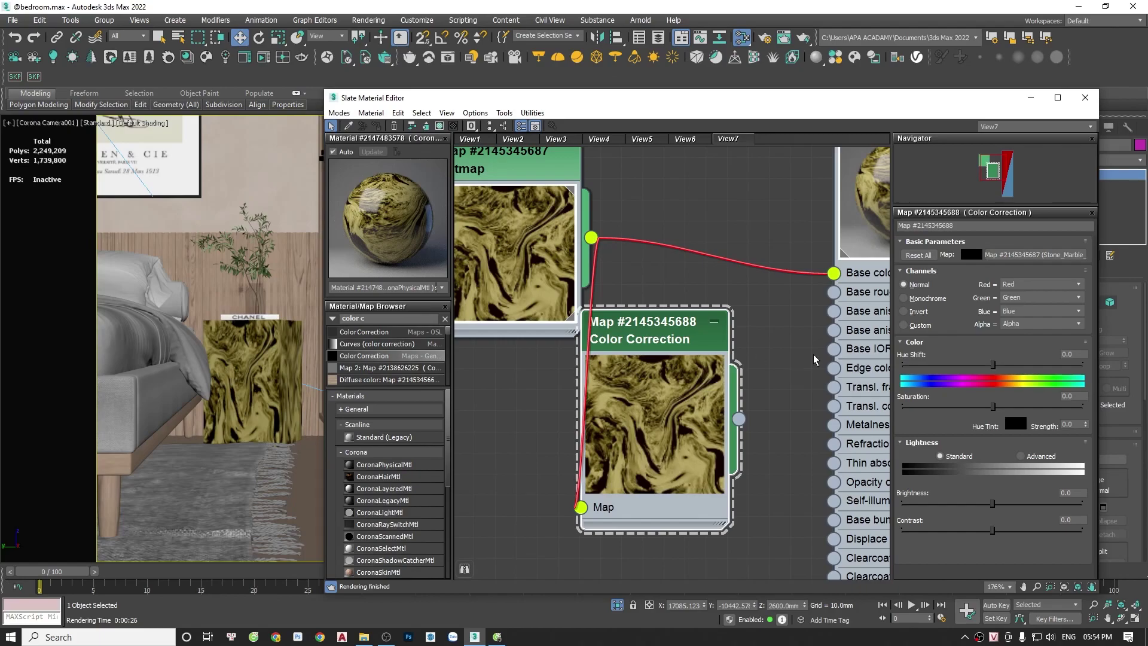
{"action": "left_click", "coordinate": [920, 300]}
{"action": "middle_click_drag", "start_coordinate": [570, 410], "coordinate": [532, 393]}
{"action": "left_click_drag", "start_coordinate": [610, 358], "coordinate": [640, 364]}
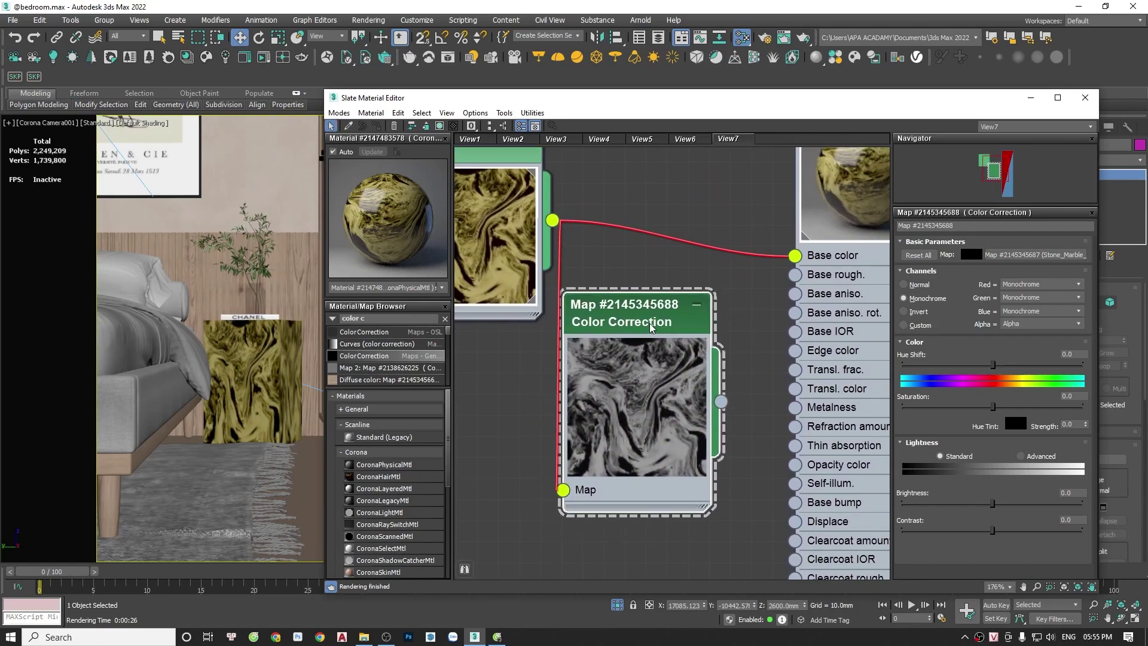
Show the Color Correction map in the preview panel as an Instance and widen the panel.
{"action": "scroll", "coordinate": [657, 420], "scroll_direction": "up", "scroll_amount": 1}
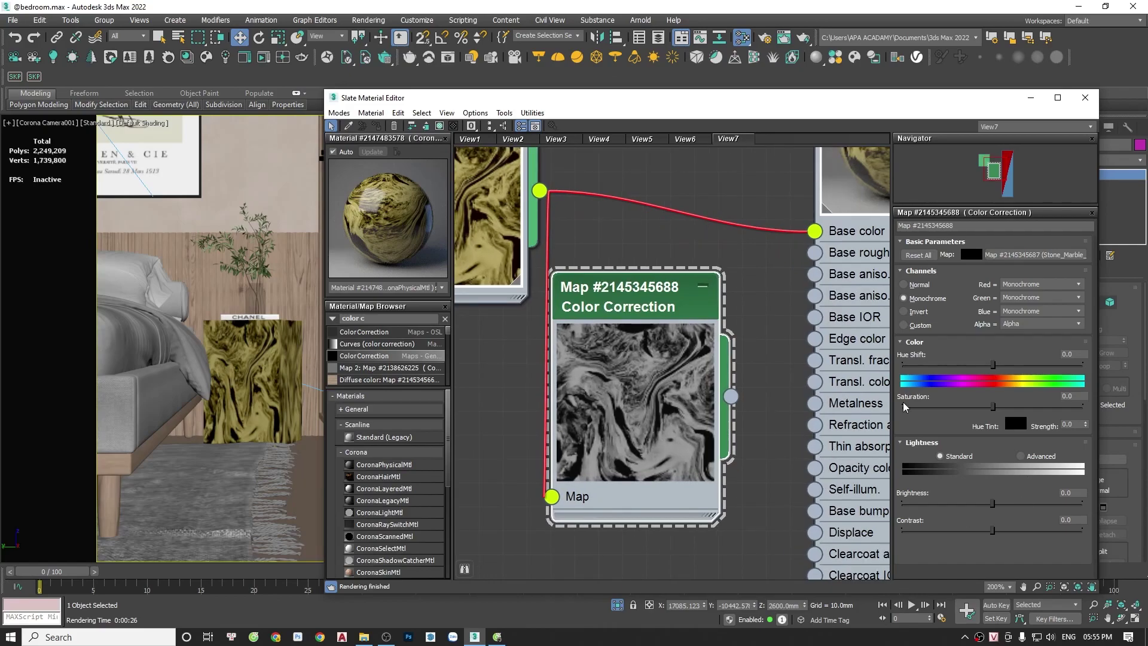
{"action": "left_click_drag", "start_coordinate": [730, 396], "coordinate": [385, 218]}
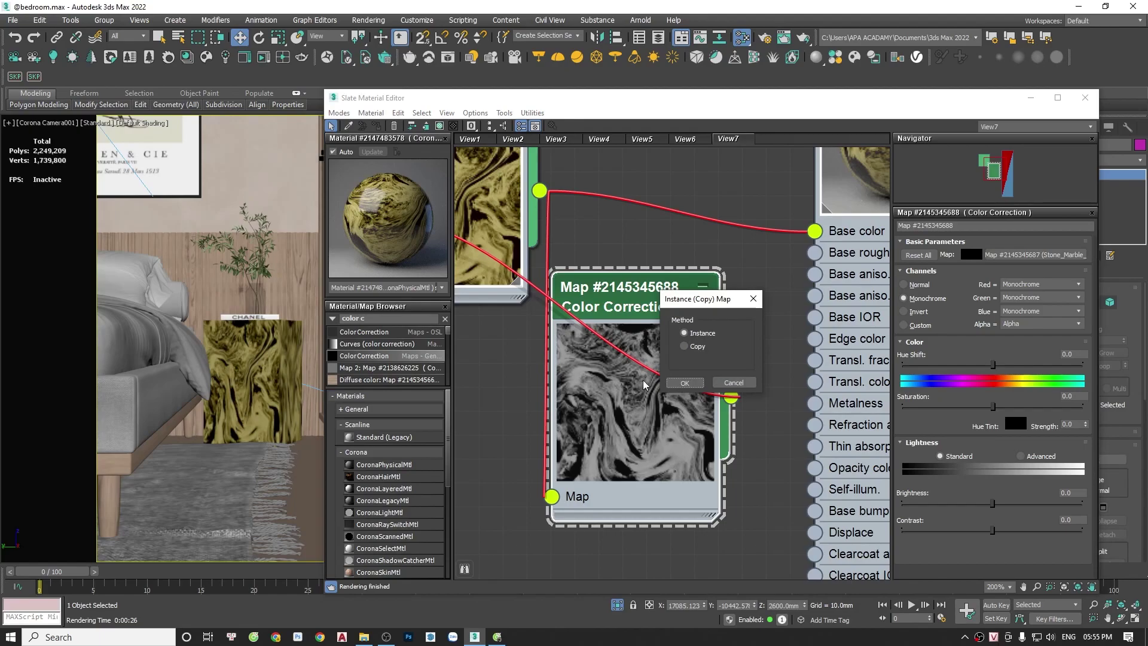
{"action": "left_click", "coordinate": [681, 380]}
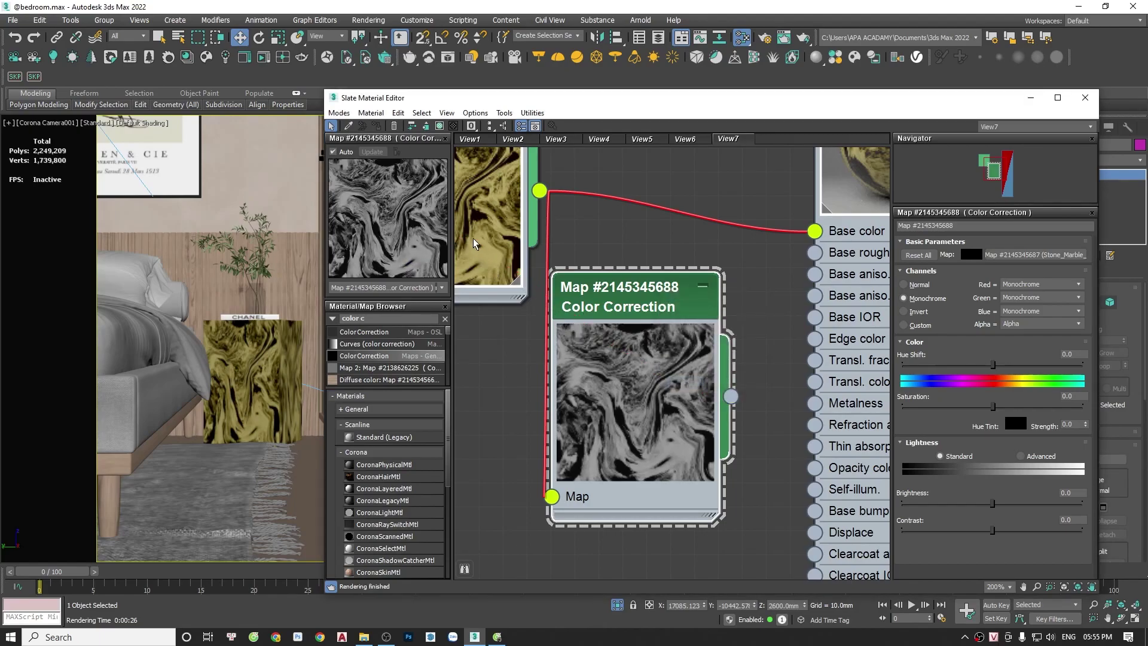
{"action": "left_click_drag", "start_coordinate": [451, 225], "coordinate": [562, 227]}
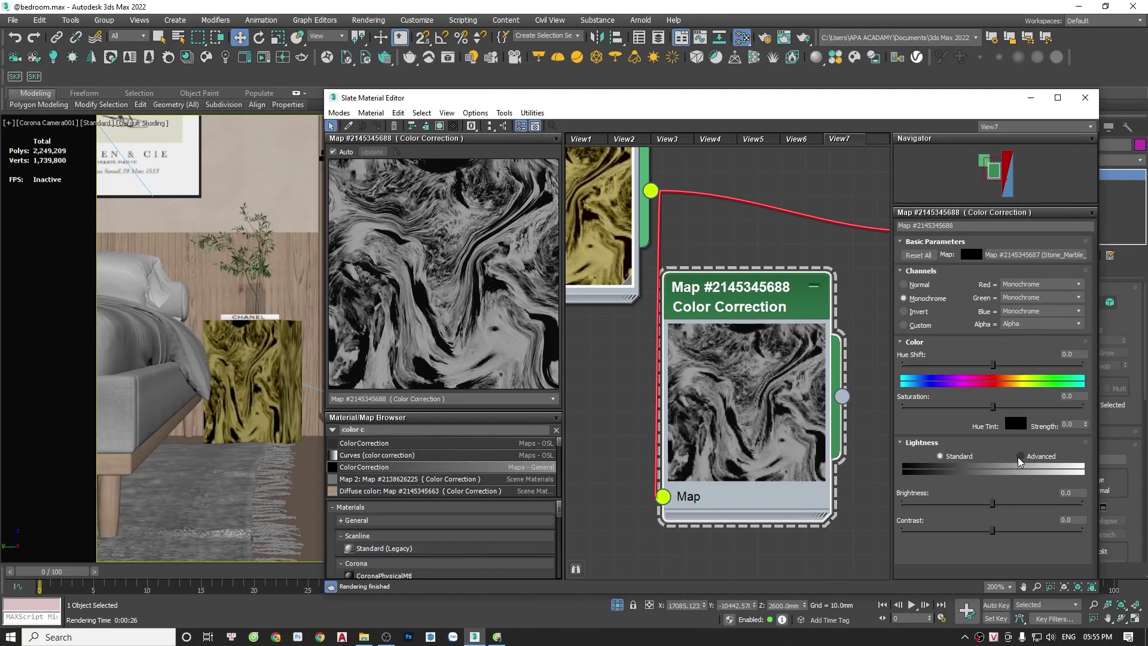
Switch Lightness to Advanced and raise the RGB Gain to 300, then 500.
{"action": "left_click", "coordinate": [1020, 457]}
{"action": "left_click_drag", "start_coordinate": [784, 301], "coordinate": [823, 302]}
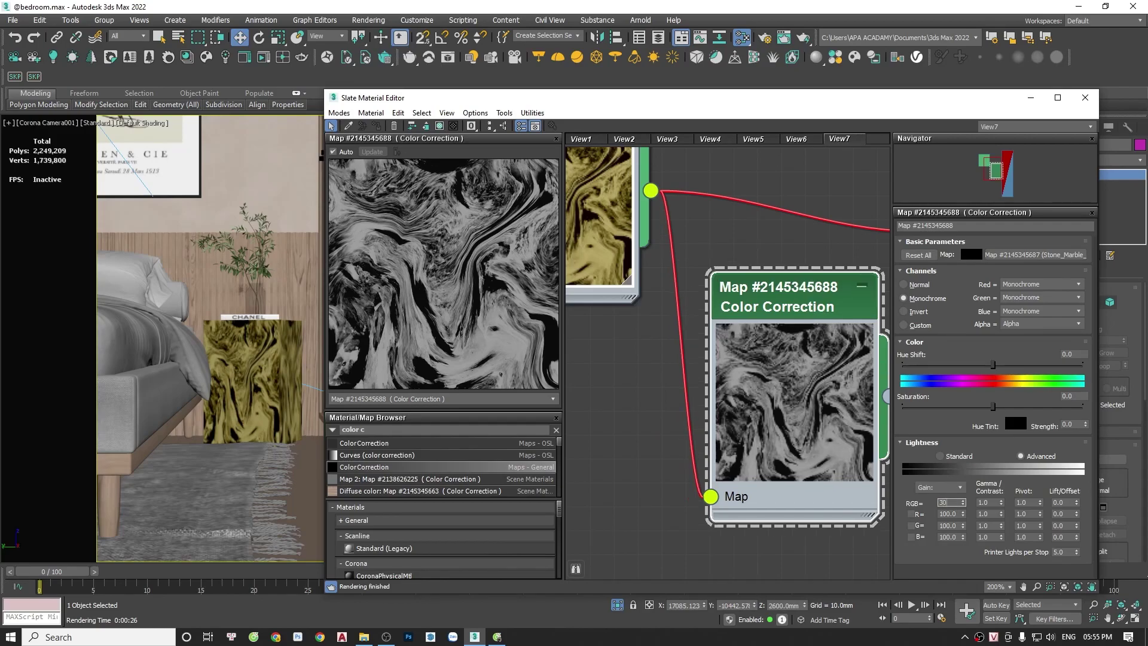
{"action": "type", "text": "300"}
{"action": "key", "text": "Return"}
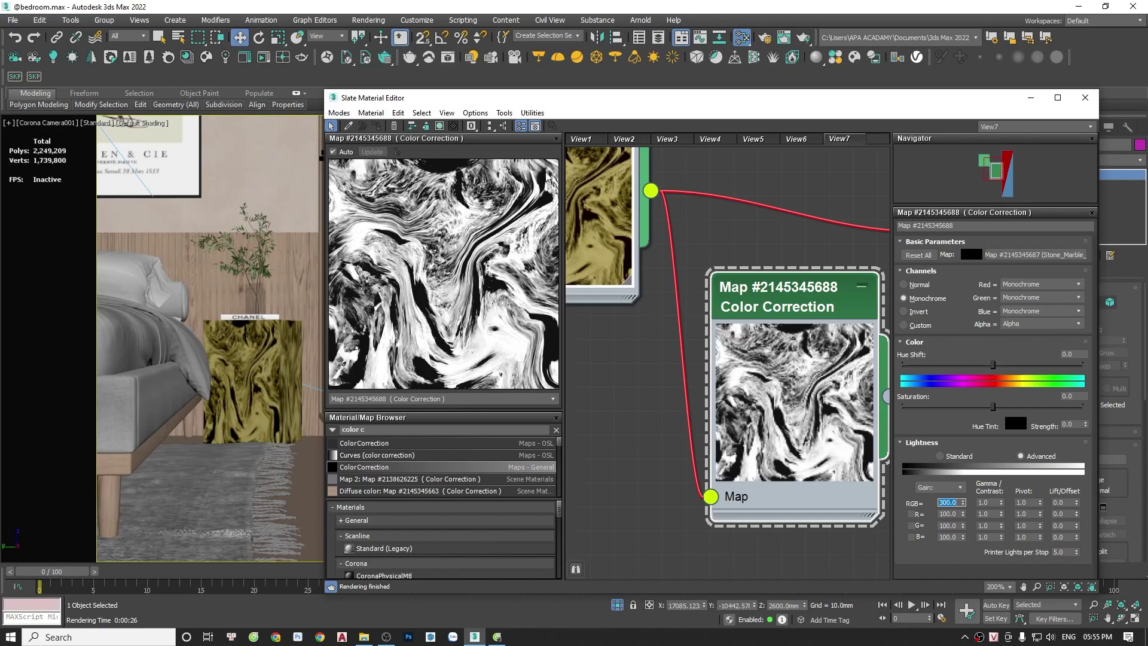
{"action": "type", "text": "500"}
{"action": "key", "text": "Return"}
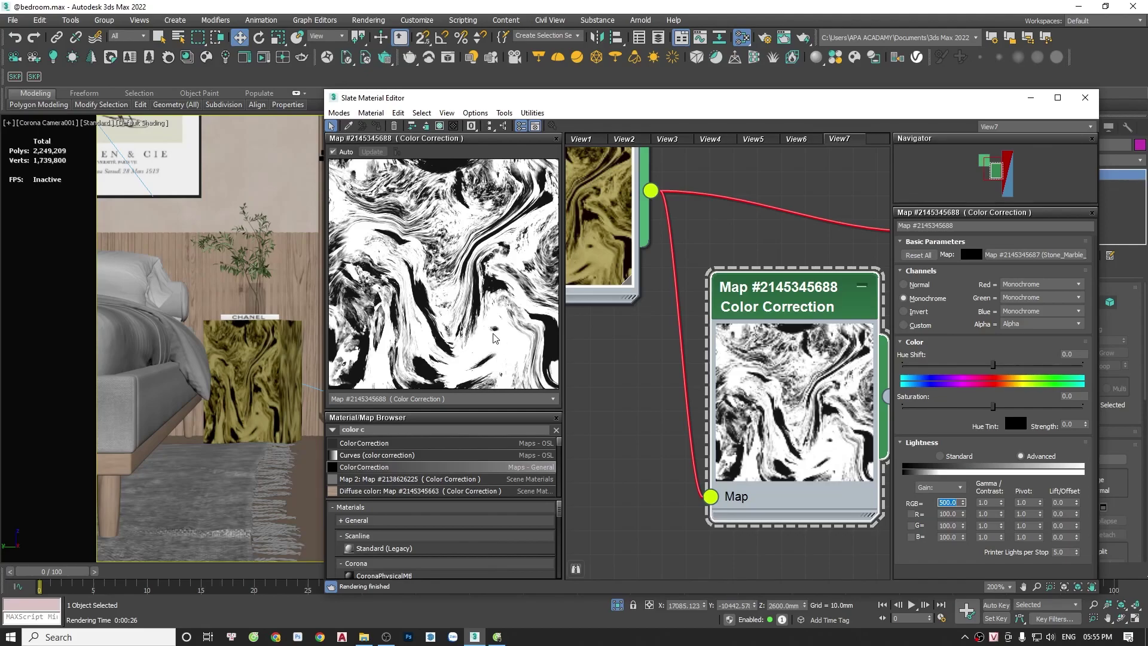
{"action": "scroll", "coordinate": [617, 333], "scroll_direction": "down", "scroll_amount": 5}
{"action": "scroll", "coordinate": [714, 336], "scroll_direction": "up", "scroll_amount": 2}
{"action": "left_click_drag", "start_coordinate": [723, 339], "coordinate": [711, 366]}
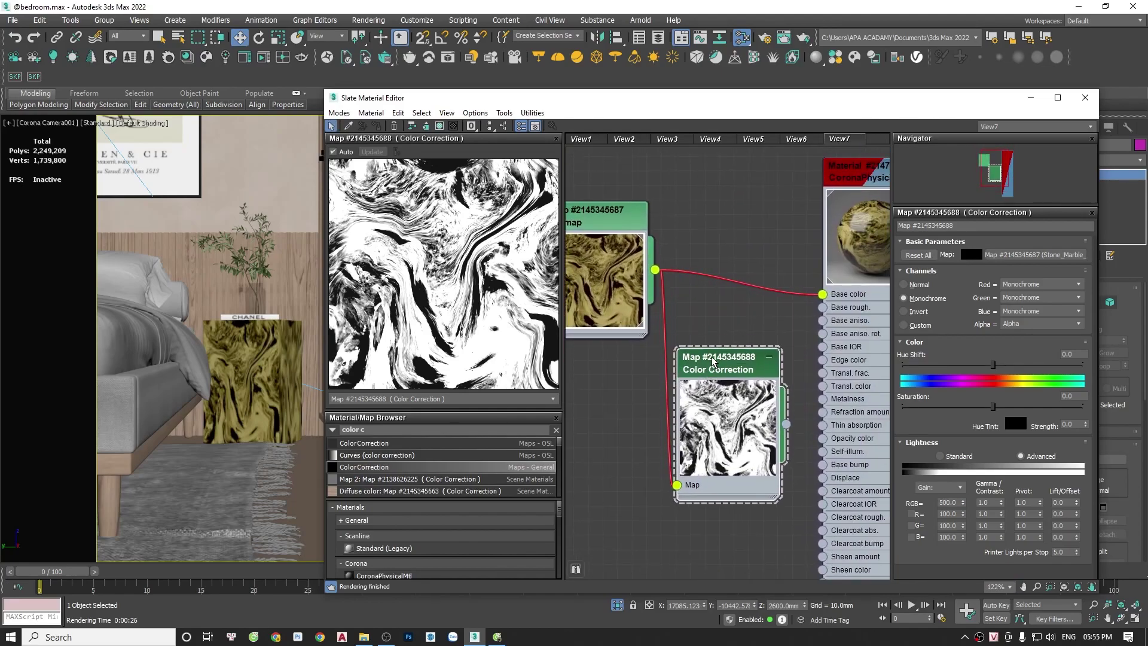
Wire the Color Correction output into the CoronaPhysicalMtl's Transl. frac. slot.
{"action": "middle_click_drag", "start_coordinate": [802, 412], "coordinate": [693, 372]}
{"action": "scroll", "coordinate": [701, 392], "scroll_direction": "up", "scroll_amount": 2}
{"action": "scroll", "coordinate": [703, 398], "scroll_direction": "up", "scroll_amount": 1}
{"action": "left_click_drag", "start_coordinate": [664, 375], "coordinate": [723, 293]}
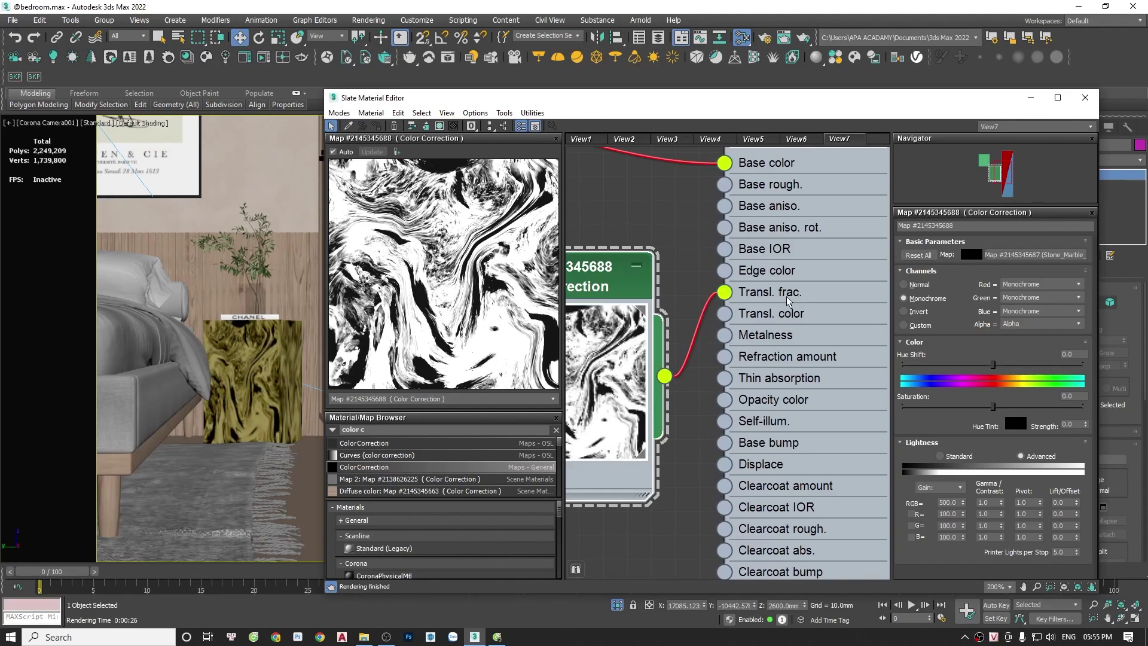
{"action": "scroll", "coordinate": [725, 299], "scroll_direction": "down", "scroll_amount": 5}
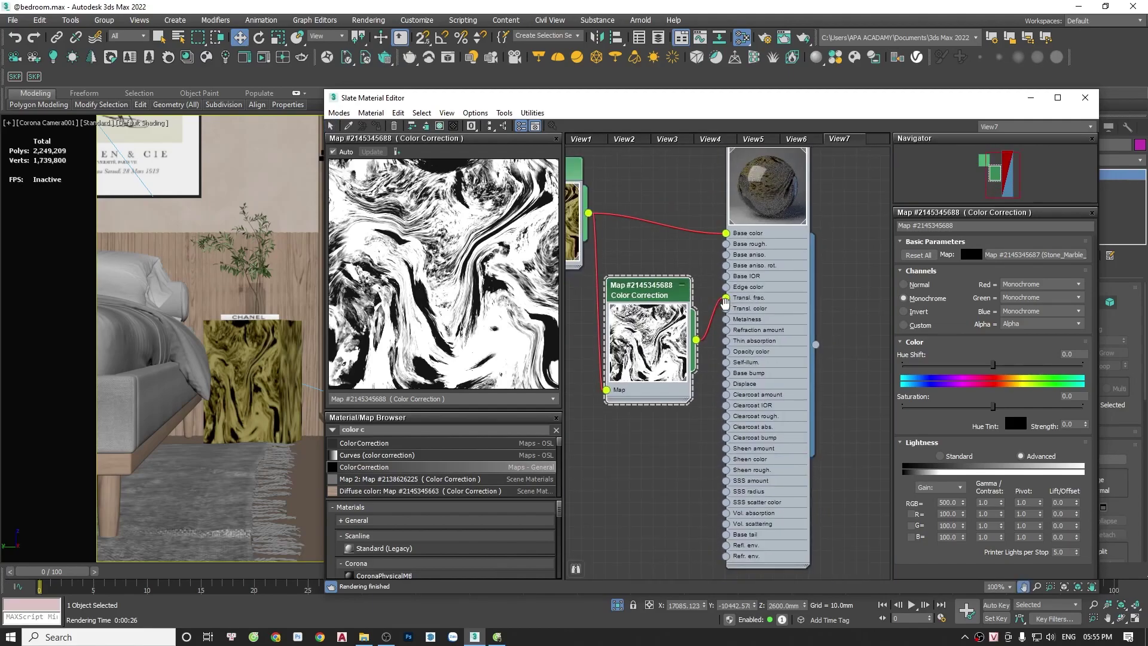
{"action": "scroll", "coordinate": [737, 321], "scroll_direction": "up", "scroll_amount": 2}
Check the translucency map in the material settings and preview the material as an Instance.
{"action": "left_click", "coordinate": [754, 185]}
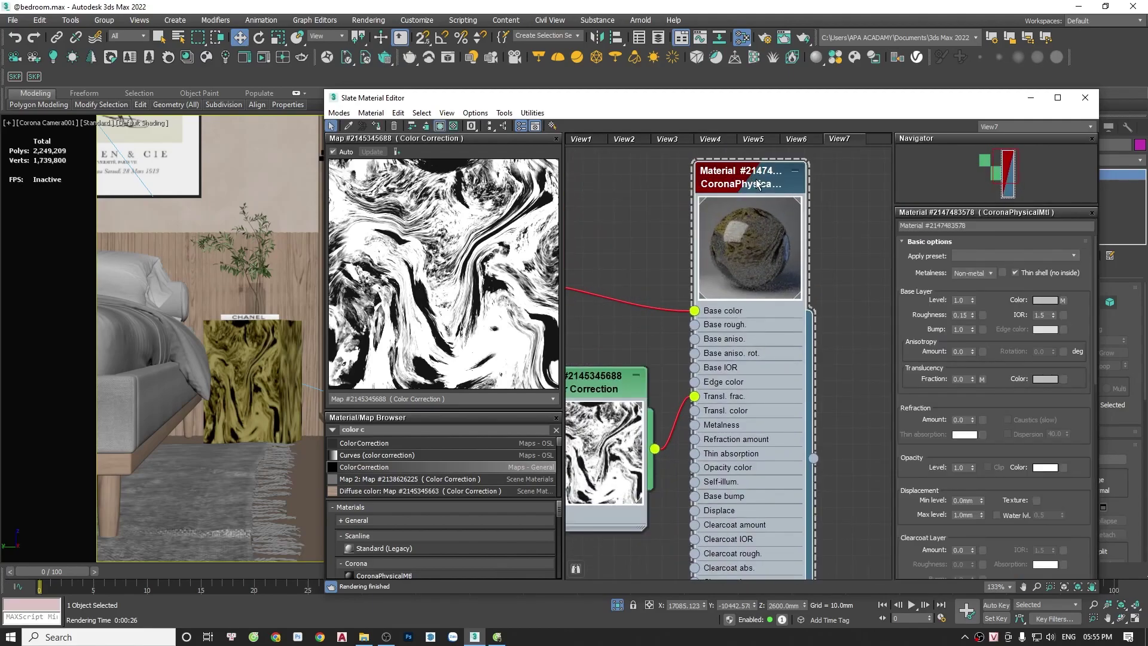
{"action": "left_click", "coordinate": [981, 379]}
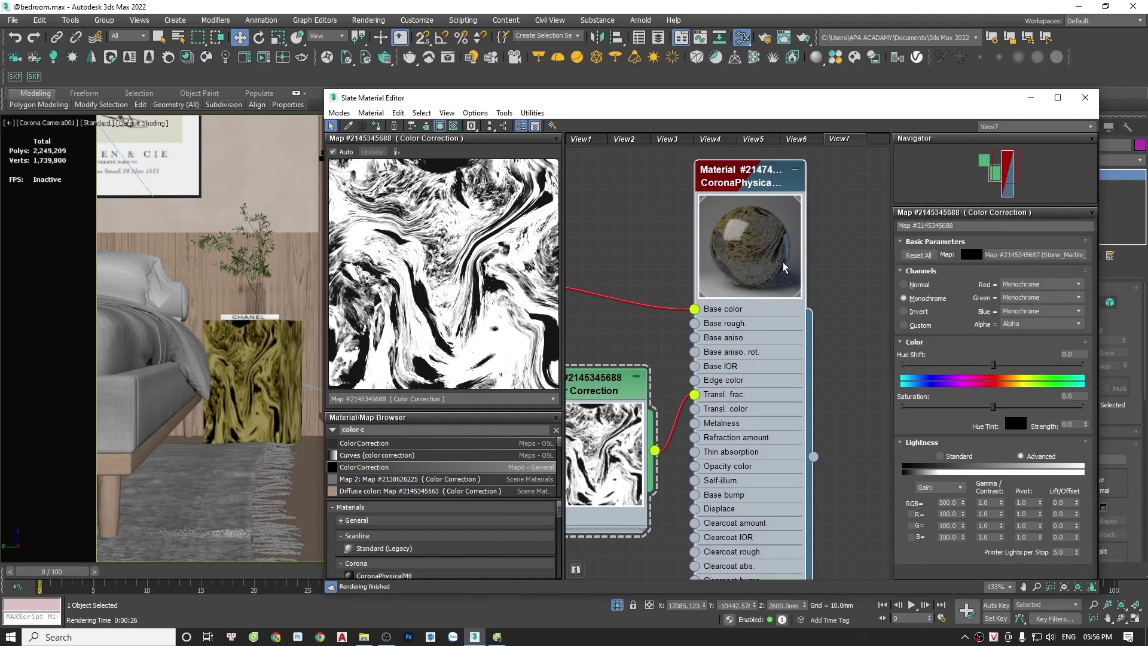
{"action": "double_click", "coordinate": [739, 178]}
{"action": "left_click_drag", "start_coordinate": [814, 458], "coordinate": [445, 275]}
{"action": "left_click", "coordinate": [684, 383]}
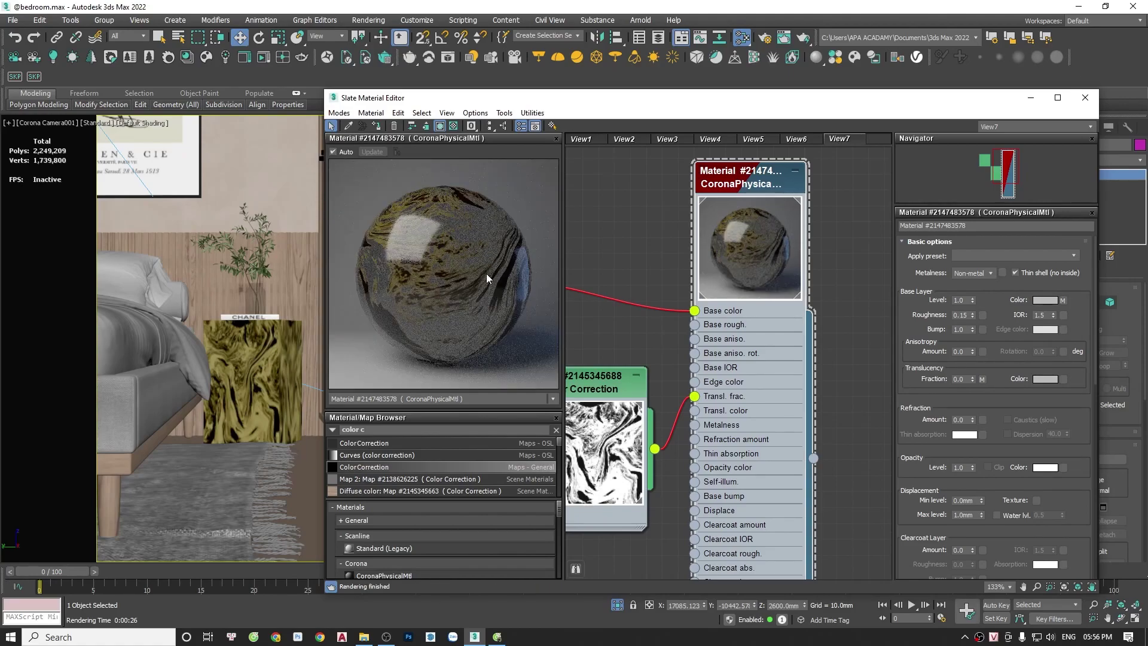
{"action": "left_click_drag", "start_coordinate": [562, 259], "coordinate": [541, 259]}
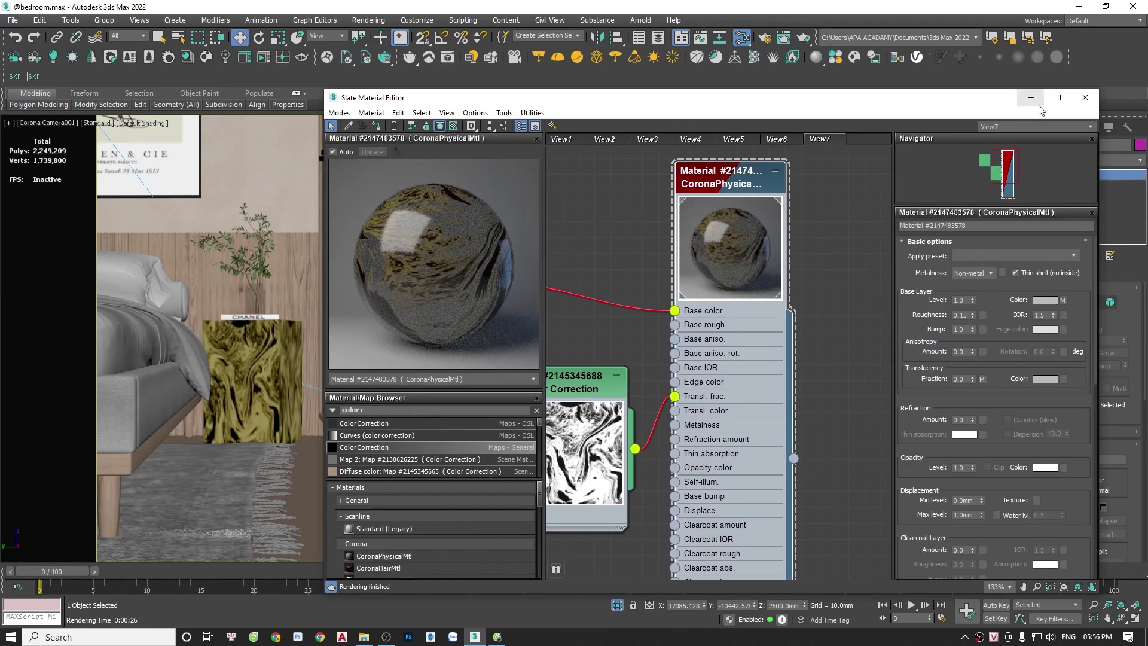
Close the Slate Material Editor and bring up the Pinterest onyx reference in Coc Coc.
{"action": "left_click", "coordinate": [1085, 97]}
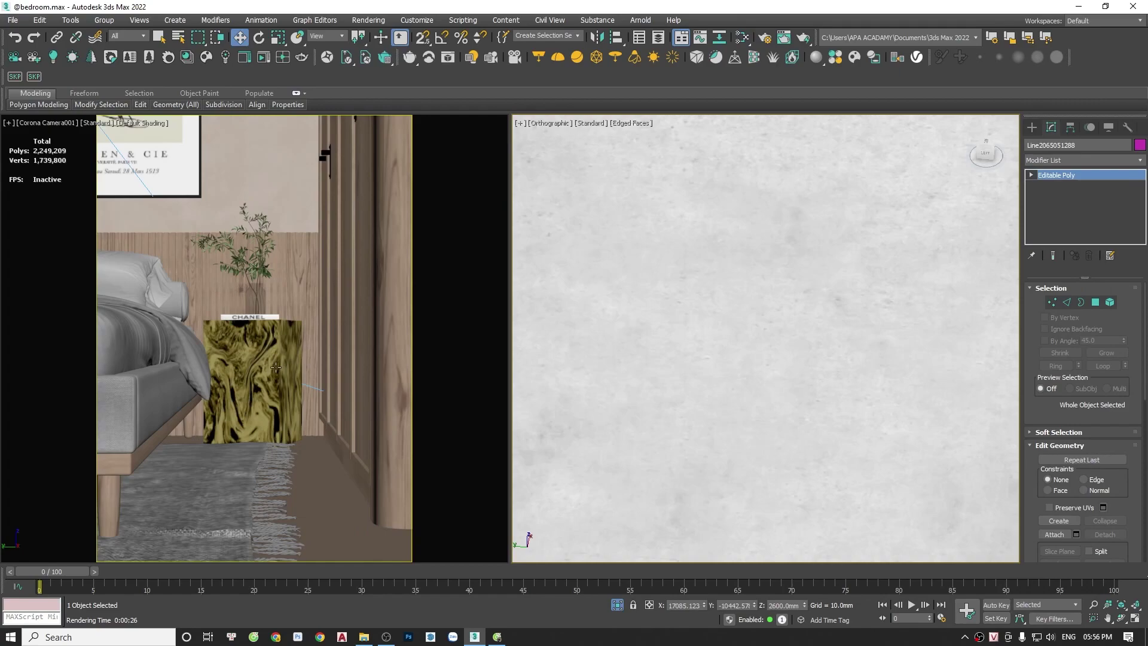
{"action": "left_click", "coordinate": [497, 636]}
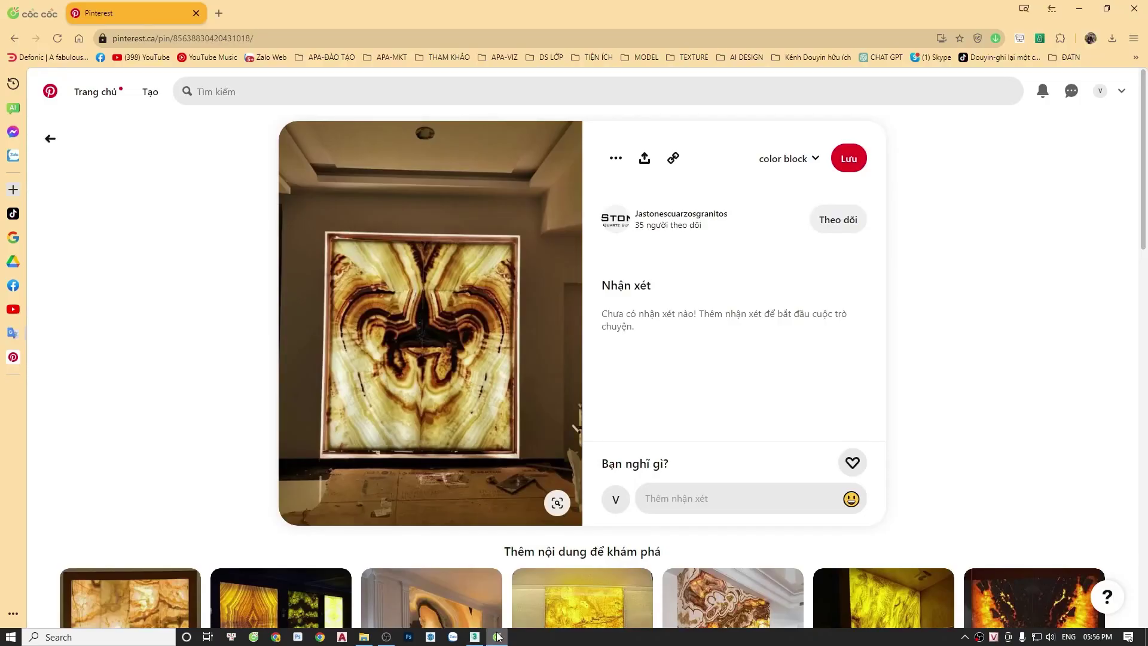
{"action": "key", "text": "ctrl+1"}
{"action": "left_click", "coordinate": [349, 264]}
Examine the backlit onyx panel's symmetric veining, then switch back to 3ds Max.
{"action": "left_click_drag", "start_coordinate": [332, 227], "coordinate": [633, 224]}
{"action": "mouse_move", "coordinate": [330, 261]}
{"action": "left_mouse_down"}
{"action": "mouse_move", "coordinate": [732, 282]}
{"action": "mouse_move", "coordinate": [687, 288]}
{"action": "left_mouse_up"}
{"action": "left_click_drag", "start_coordinate": [341, 308], "coordinate": [711, 313]}
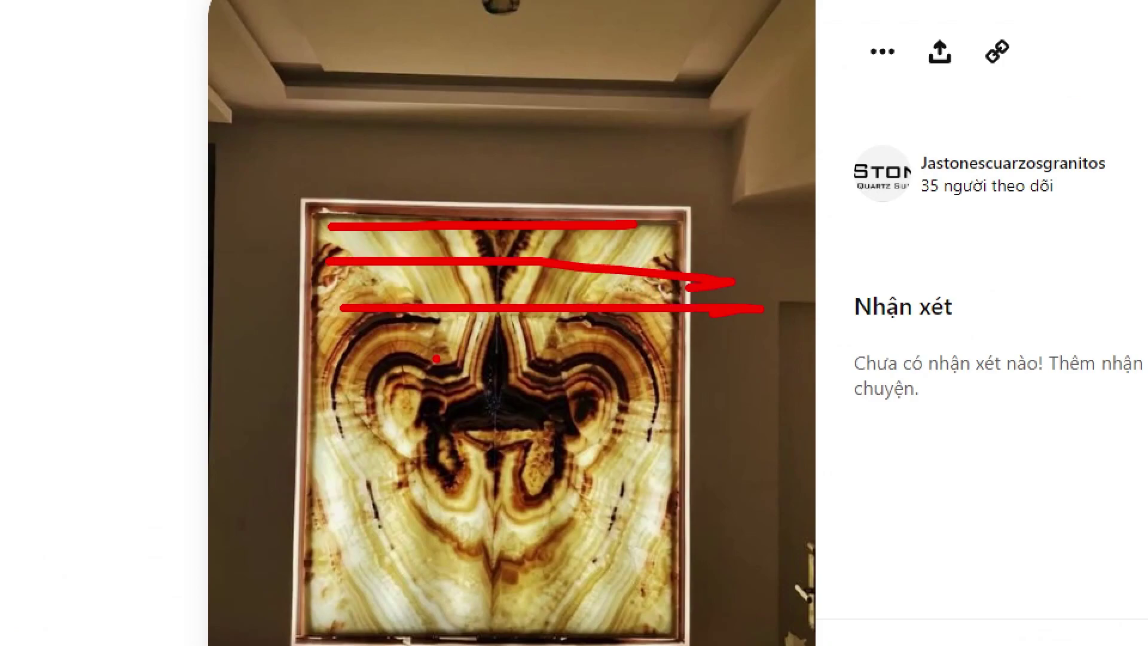
{"action": "left_click_drag", "start_coordinate": [365, 361], "coordinate": [691, 380]}
{"action": "left_click_drag", "start_coordinate": [394, 437], "coordinate": [621, 443]}
{"action": "left_click_drag", "start_coordinate": [327, 541], "coordinate": [623, 548]}
{"action": "left_click_drag", "start_coordinate": [511, 531], "coordinate": [517, 616]}
{"action": "key", "text": "Escape"}
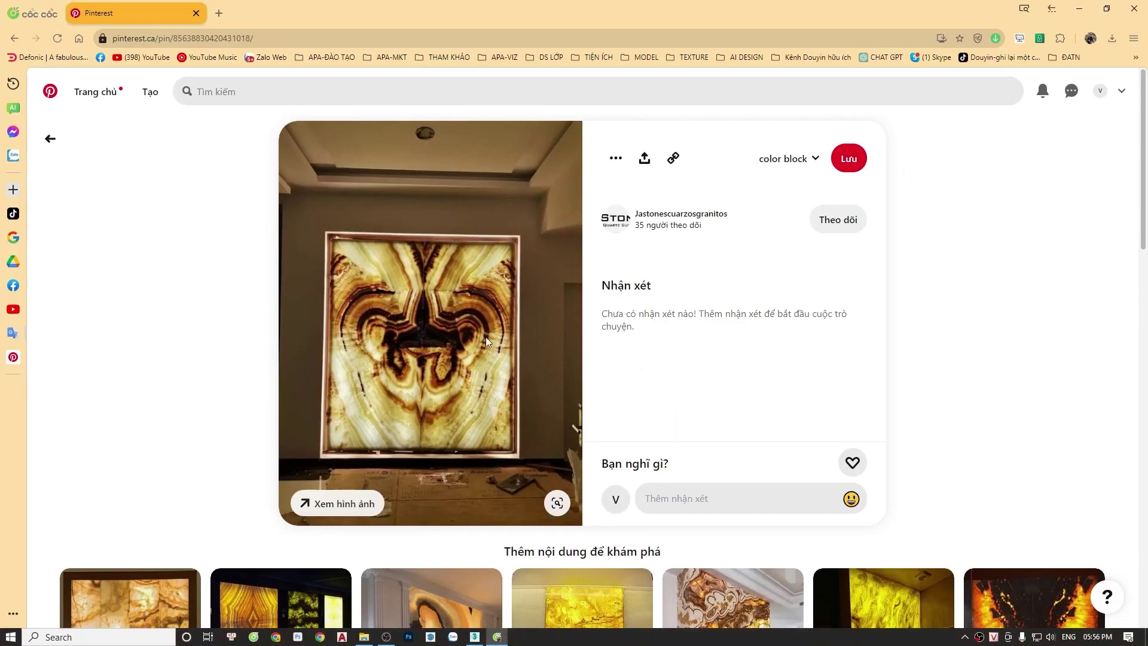
{"action": "left_click", "coordinate": [474, 637]}
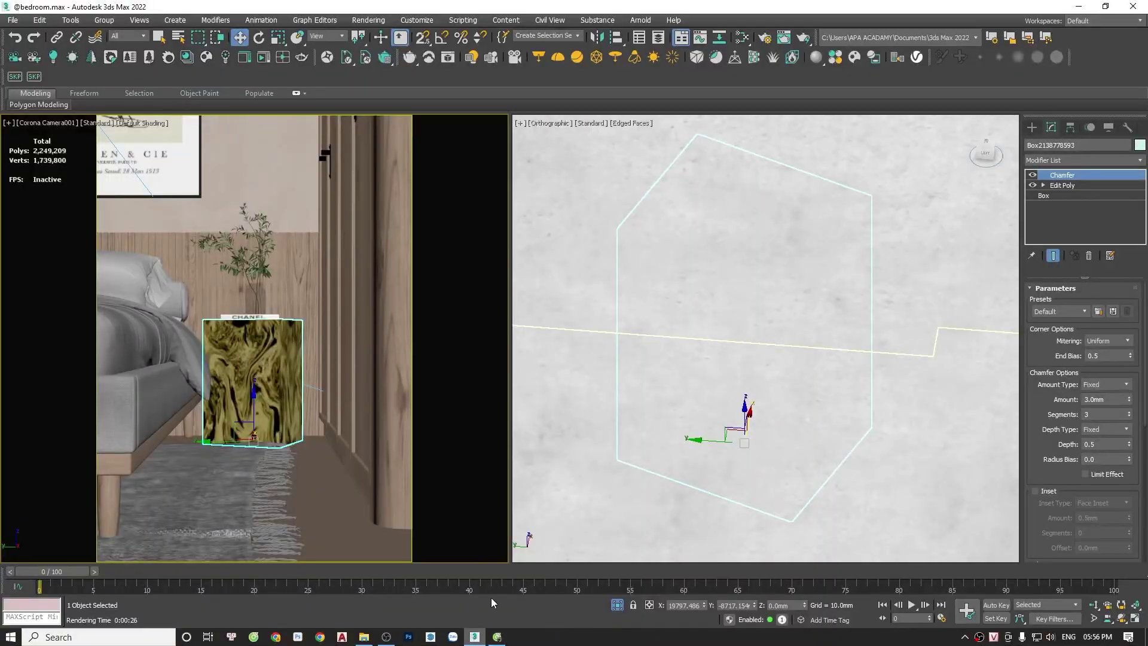
Hide everything except the bedside box and frame it in the Top view.
{"action": "right_click", "coordinate": [719, 372]}
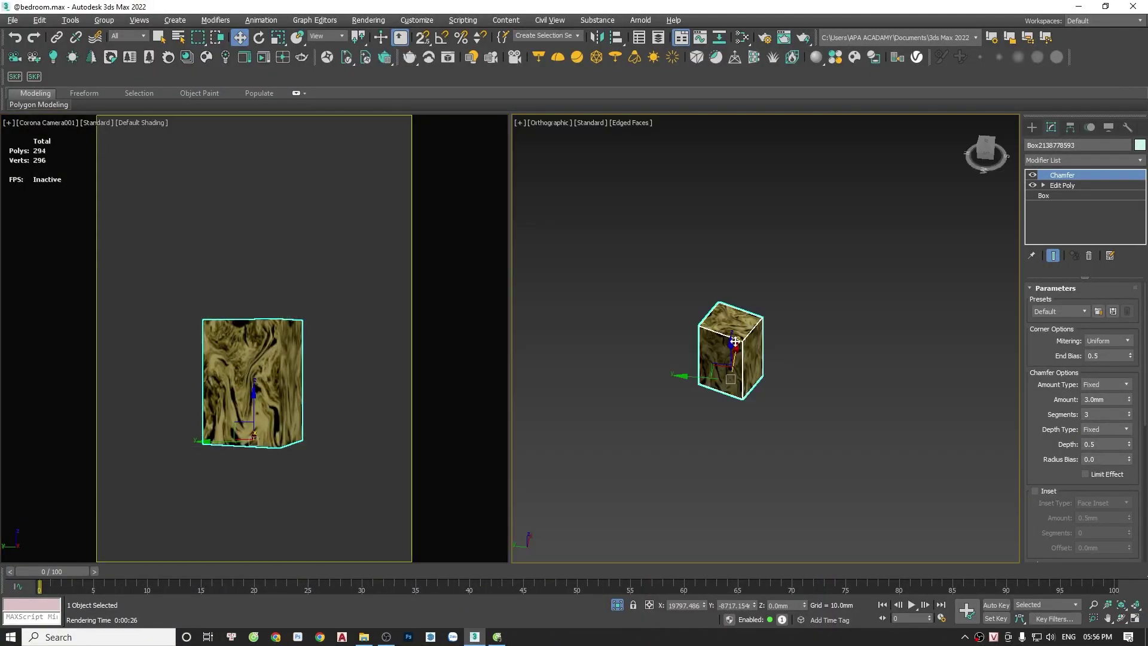
{"action": "left_click", "coordinate": [747, 319]}
{"action": "key", "text": "t"}
{"action": "key", "text": "z"}
{"action": "scroll", "coordinate": [718, 320], "scroll_direction": "down", "scroll_amount": 2}
{"action": "middle_click_drag", "start_coordinate": [717, 320], "coordinate": [656, 319]}
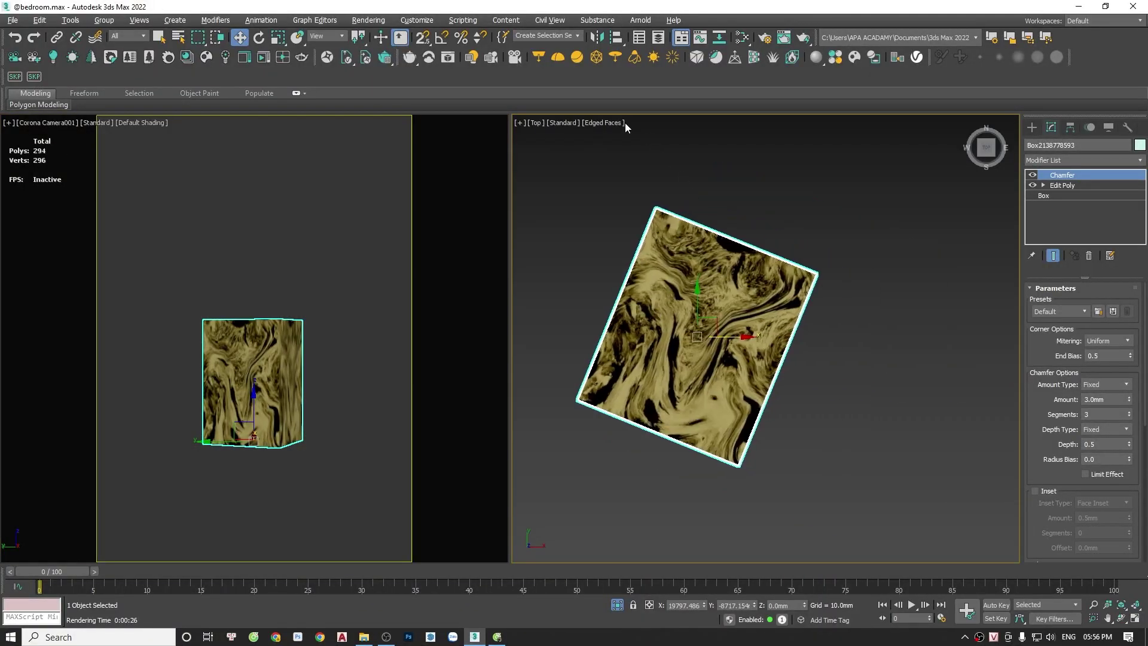
Draw a Corona cylinder light inside the box, setting its radius and height.
{"action": "left_click", "coordinate": [53, 57]}
{"action": "left_click_drag", "start_coordinate": [693, 337], "coordinate": [689, 312]}
{"action": "key", "text": "F3"}
{"action": "middle_click_drag", "start_coordinate": [717, 333], "coordinate": [699, 395], "text": "alt"}
{"action": "left_click_drag", "start_coordinate": [700, 387], "coordinate": [694, 371]}
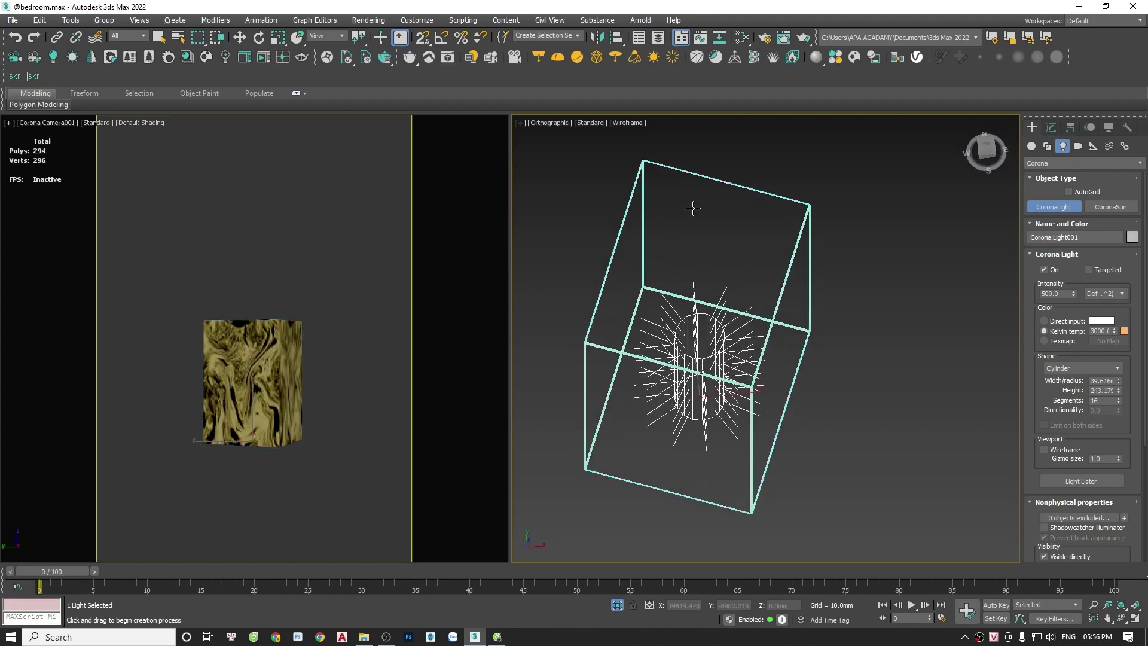
{"action": "left_click", "coordinate": [698, 123]}
{"action": "key", "text": "w"}
{"action": "middle_click_drag", "start_coordinate": [692, 231], "coordinate": [717, 177], "text": "alt"}
Review the light's size in the Modify panel, undoing a radius change, and return to the camera view.
{"action": "left_click", "coordinate": [1051, 127]}
{"action": "left_click_drag", "start_coordinate": [1118, 416], "coordinate": [1116, 409]}
{"action": "key", "text": "ctrl+z"}
{"action": "scroll", "coordinate": [771, 352], "scroll_direction": "down", "scroll_amount": 4}
{"action": "middle_click_drag", "start_coordinate": [762, 355], "coordinate": [768, 388], "text": "alt"}
{"action": "right_click", "coordinate": [347, 301]}
{"action": "left_click", "coordinate": [350, 307]}
{"action": "right_click", "coordinate": [328, 252]}
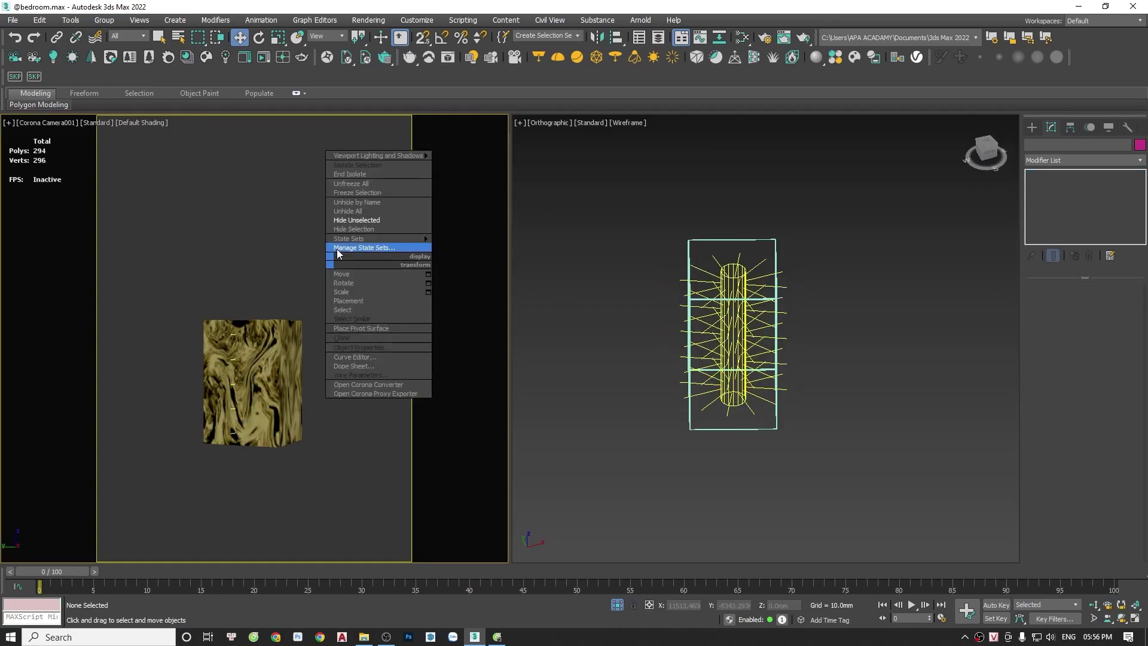
End isolation and show the full scene in the interactive Corona render.
{"action": "left_click", "coordinate": [372, 213]}
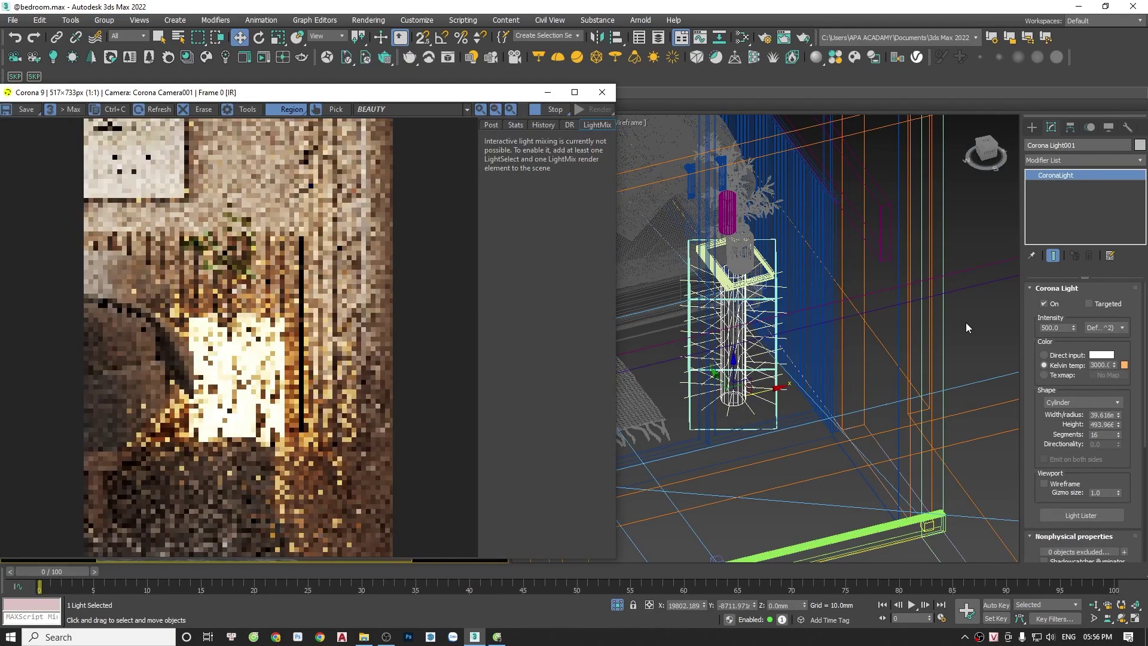
{"action": "left_click", "coordinate": [966, 325]}
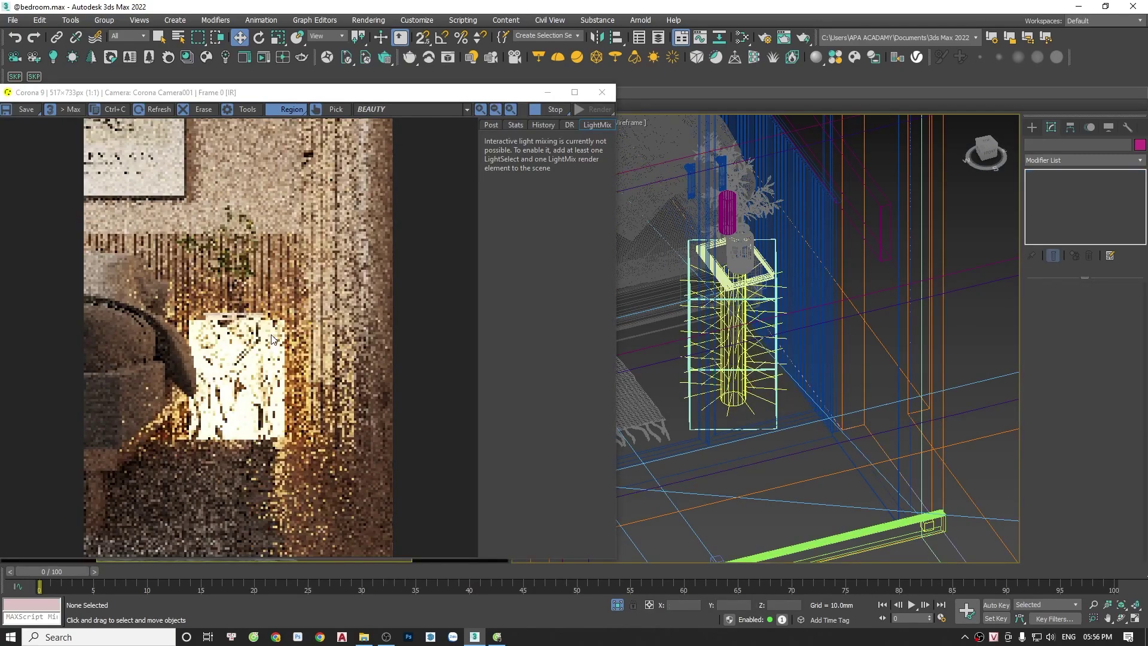
{"action": "scroll", "coordinate": [228, 354], "scroll_direction": "up", "scroll_amount": 1}
{"action": "middle_click_drag", "start_coordinate": [247, 355], "coordinate": [270, 229]}
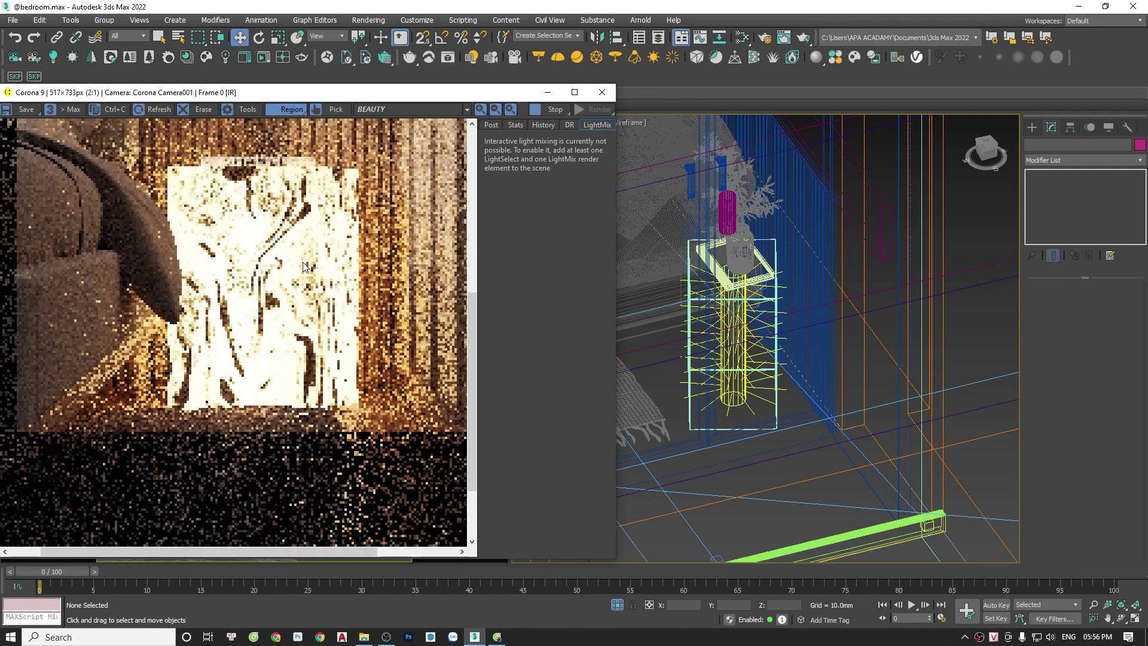
{"action": "left_click_drag", "start_coordinate": [303, 266], "coordinate": [295, 291]}
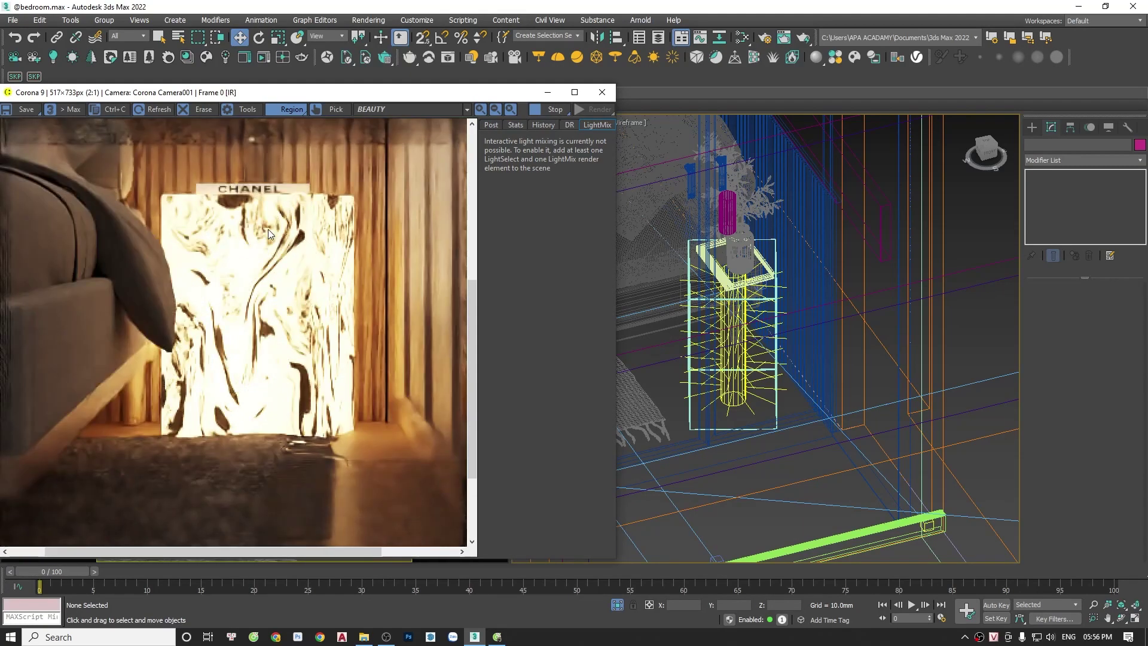
Zoom onto the bedside box and select Corona Light001 inside it.
{"action": "scroll", "coordinate": [770, 332], "scroll_direction": "down", "scroll_amount": 3}
{"action": "scroll", "coordinate": [770, 333], "scroll_direction": "down", "scroll_amount": 4}
{"action": "middle_click_drag", "start_coordinate": [769, 332], "coordinate": [765, 374], "text": "alt"}
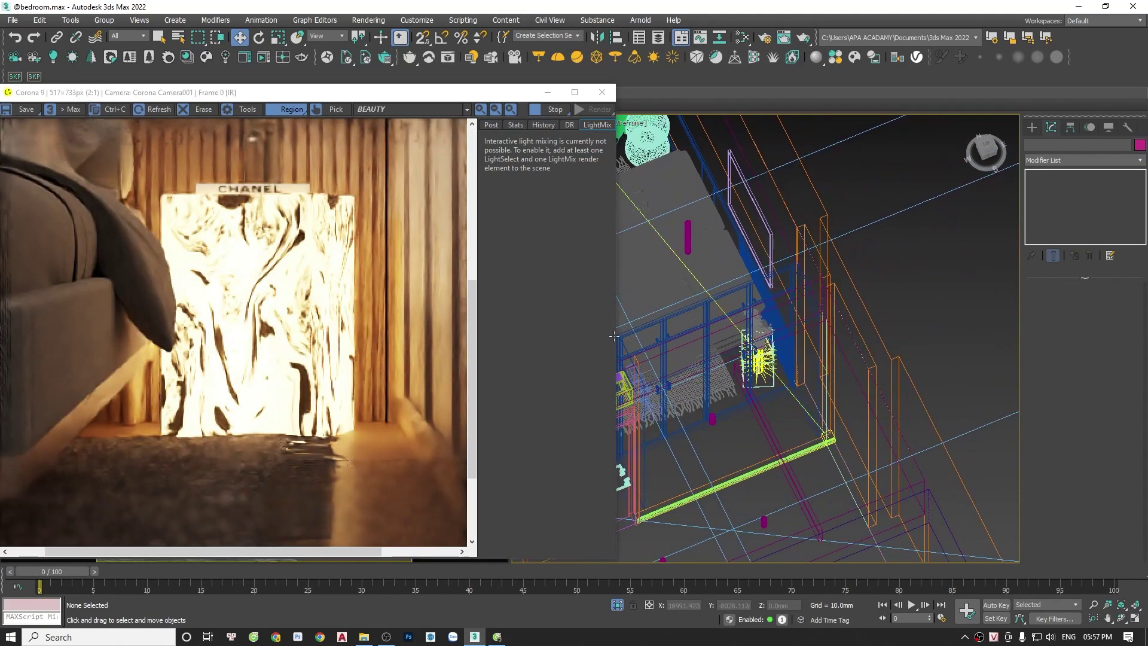
{"action": "scroll", "coordinate": [186, 268], "scroll_direction": "down", "scroll_amount": 1}
{"action": "scroll", "coordinate": [217, 342], "scroll_direction": "up", "scroll_amount": 1}
{"action": "scroll", "coordinate": [748, 358], "scroll_direction": "up", "scroll_amount": 6}
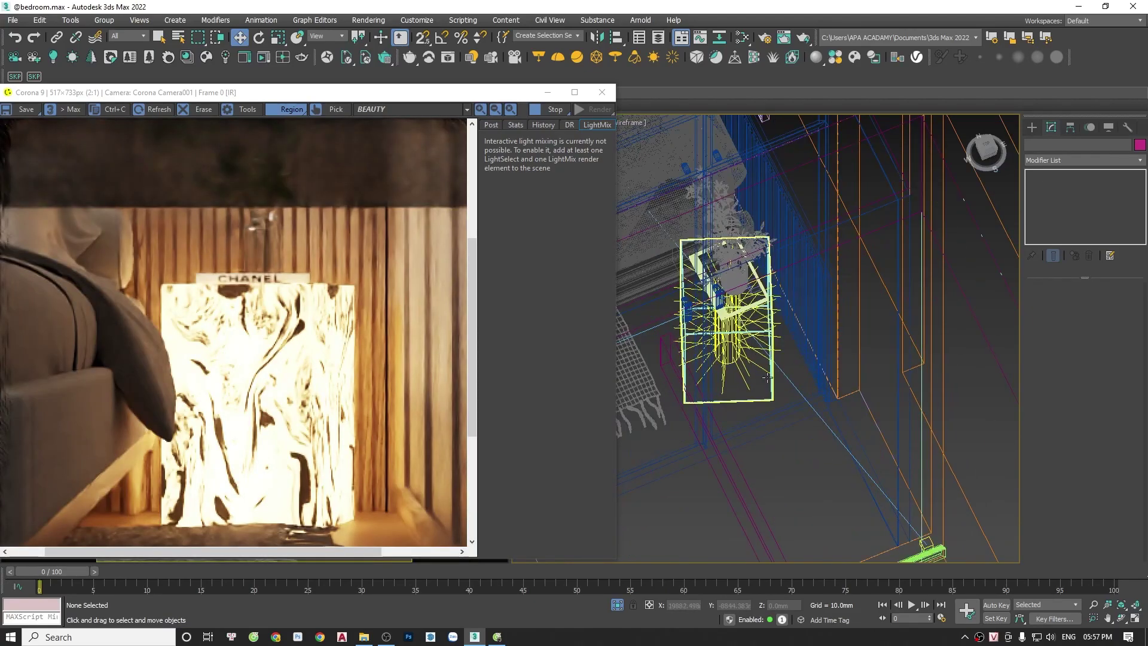
{"action": "left_click", "coordinate": [734, 356]}
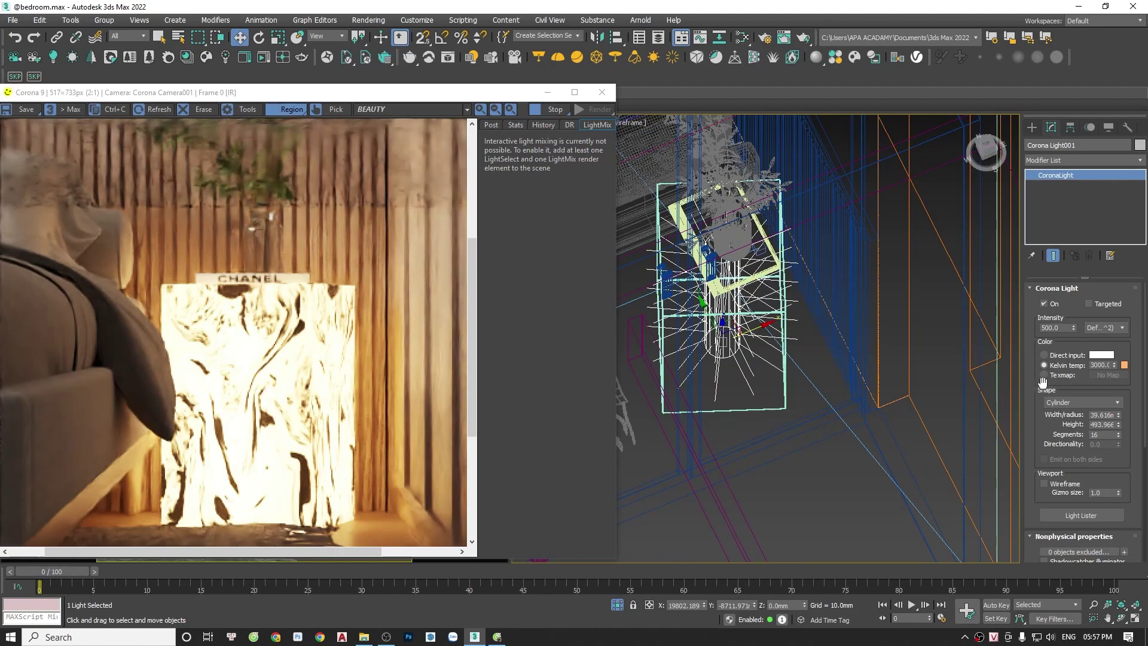
Try Kelvin temperatures of 300 and 6500, then settle back on 3000 K.
{"action": "double_click", "coordinate": [1106, 364]}
{"action": "type", "text": "300"}
{"action": "key", "text": "Return"}
{"action": "type", "text": "6"}
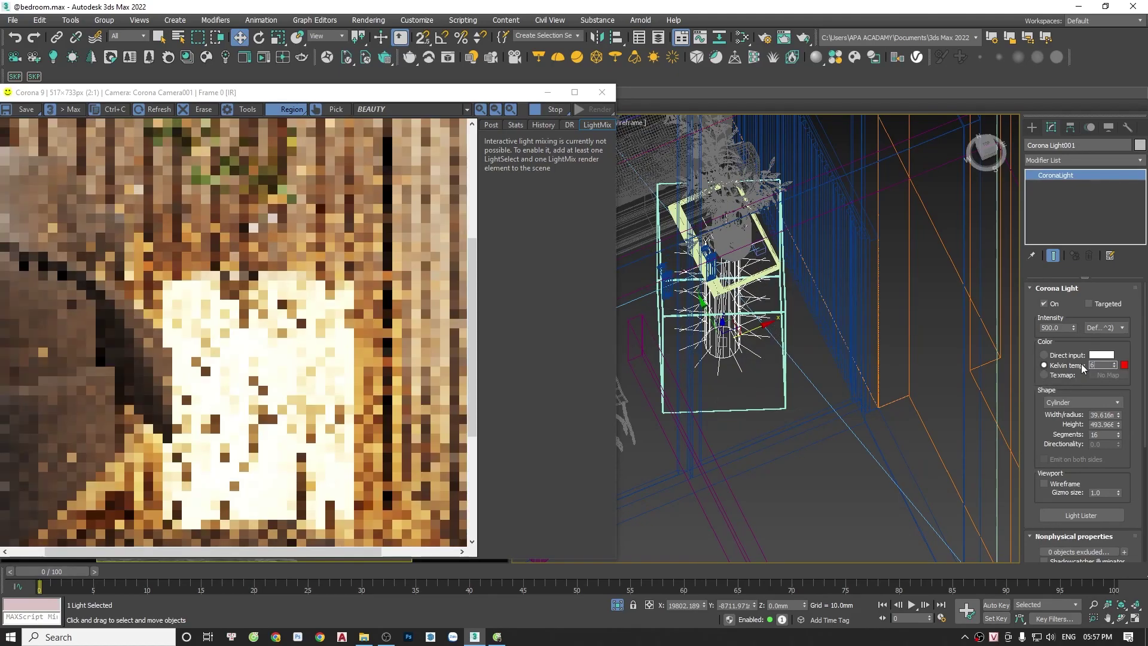
{"action": "type", "text": "500"}
{"action": "key", "text": "Return"}
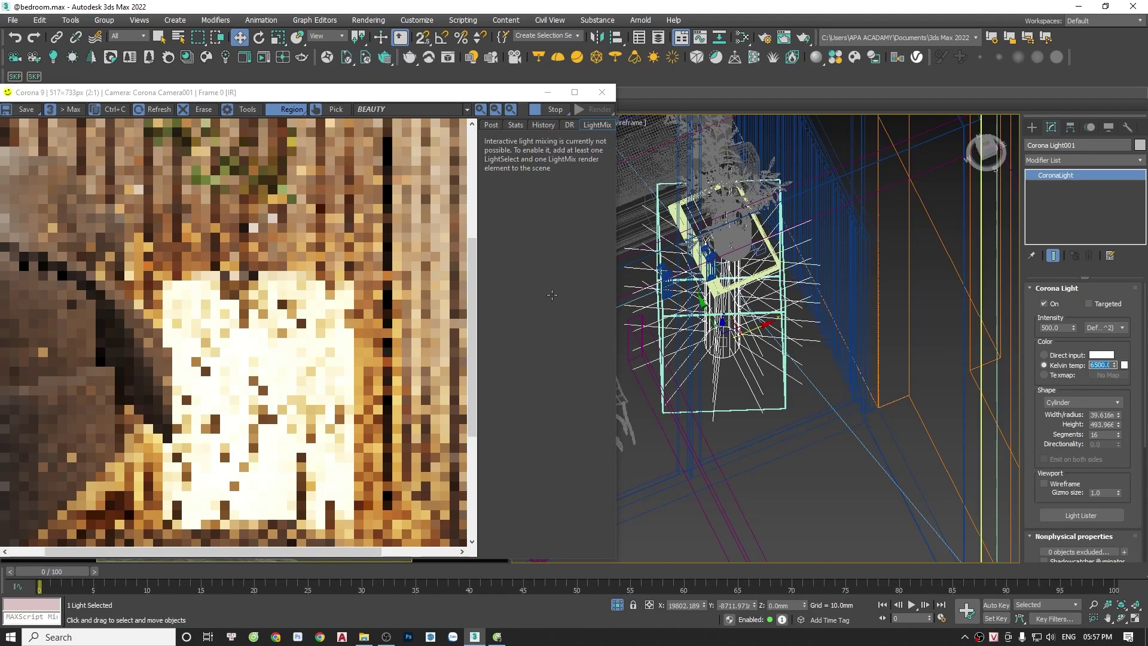
{"action": "scroll", "coordinate": [267, 327], "scroll_direction": "down", "scroll_amount": 1}
{"action": "scroll", "coordinate": [272, 400], "scroll_direction": "up", "scroll_amount": 1}
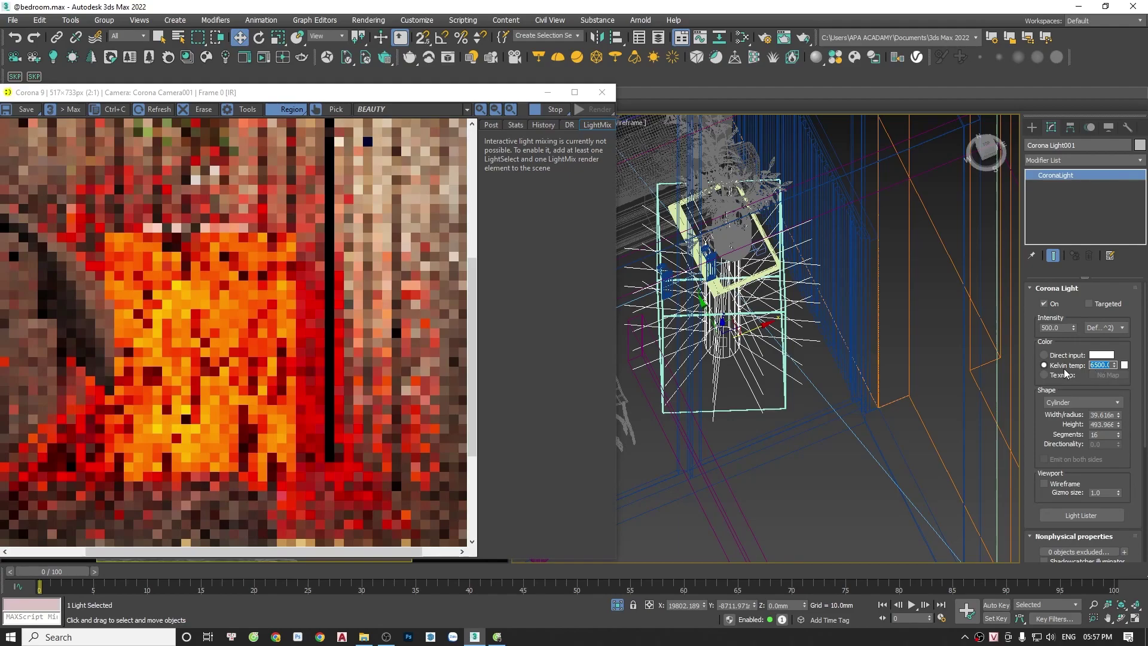
{"action": "scroll", "coordinate": [272, 314], "scroll_direction": "down", "scroll_amount": 1}
{"action": "scroll", "coordinate": [248, 380], "scroll_direction": "up", "scroll_amount": 1}
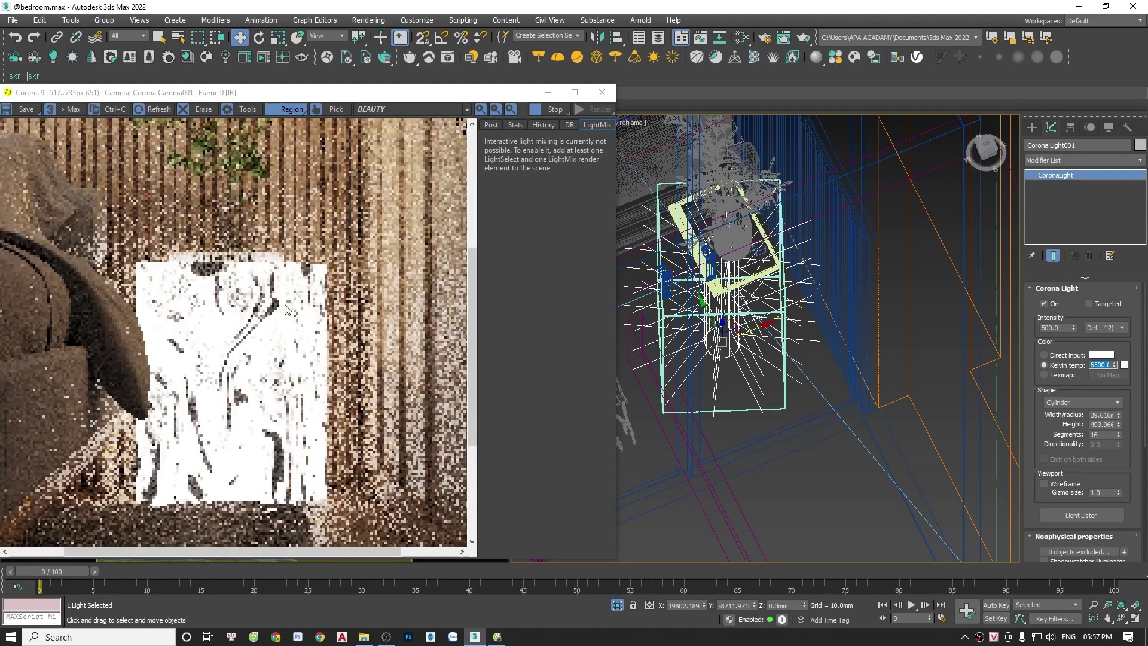
{"action": "scroll", "coordinate": [277, 313], "scroll_direction": "down", "scroll_amount": 1}
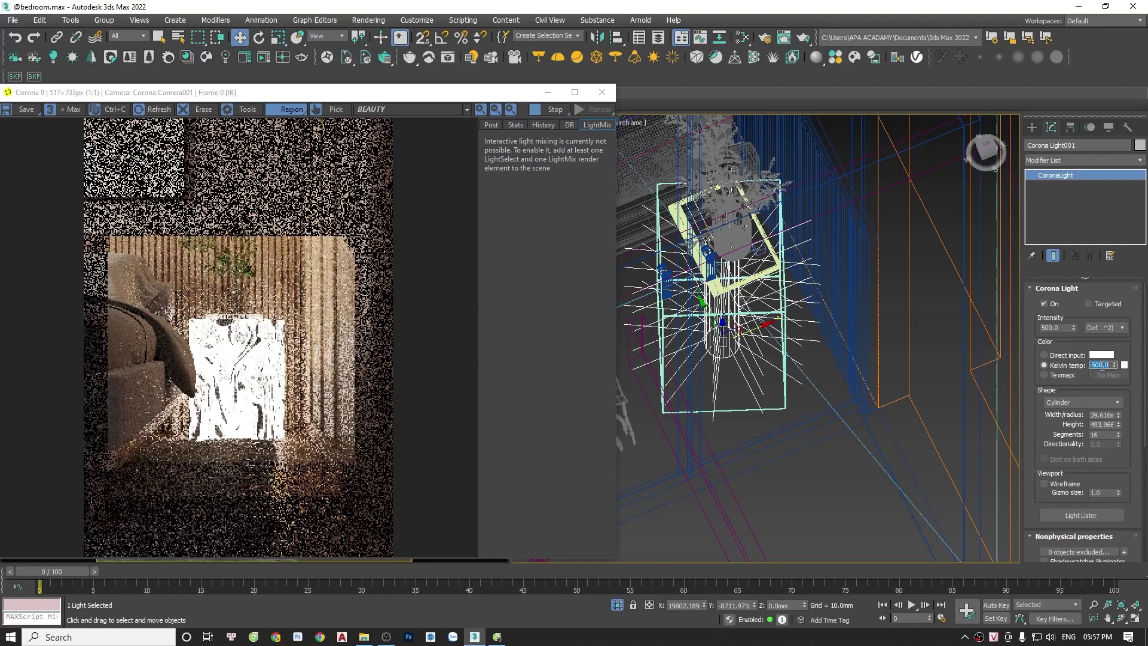
{"action": "key", "text": "Return"}
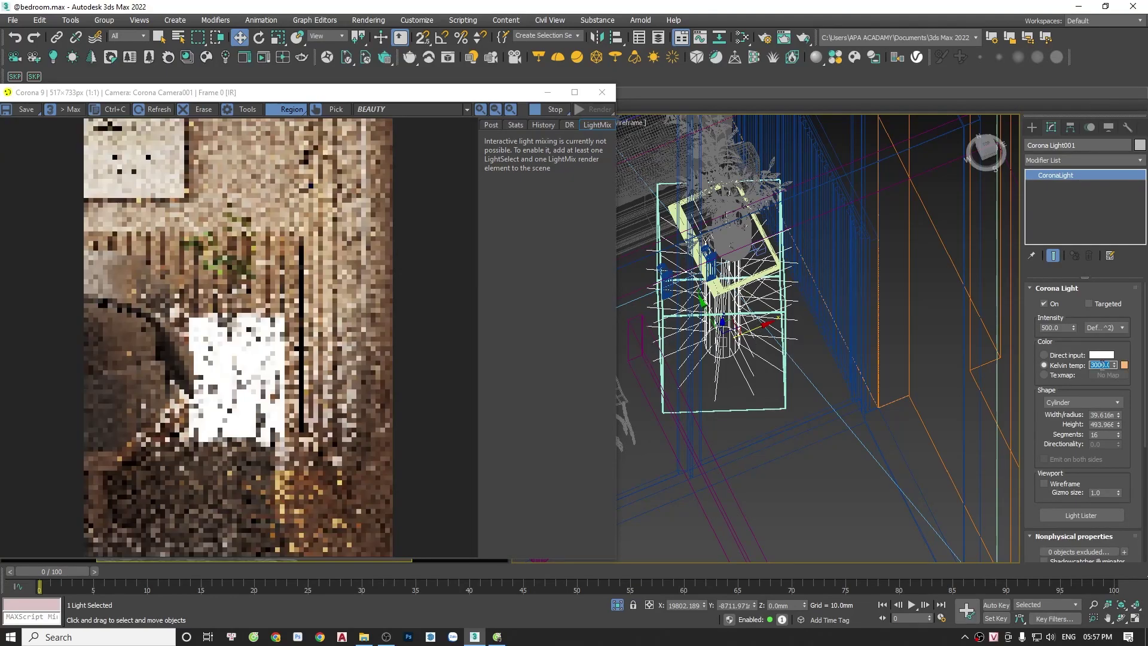
Lower the light's Intensity to 100 and frame the glowing box in the render.
{"action": "left_click", "coordinate": [1050, 327]}
{"action": "type", "text": "100"}
{"action": "key", "text": "Return"}
{"action": "scroll", "coordinate": [241, 366], "scroll_direction": "up", "scroll_amount": 1}
{"action": "middle_click_drag", "start_coordinate": [241, 365], "coordinate": [266, 267]}
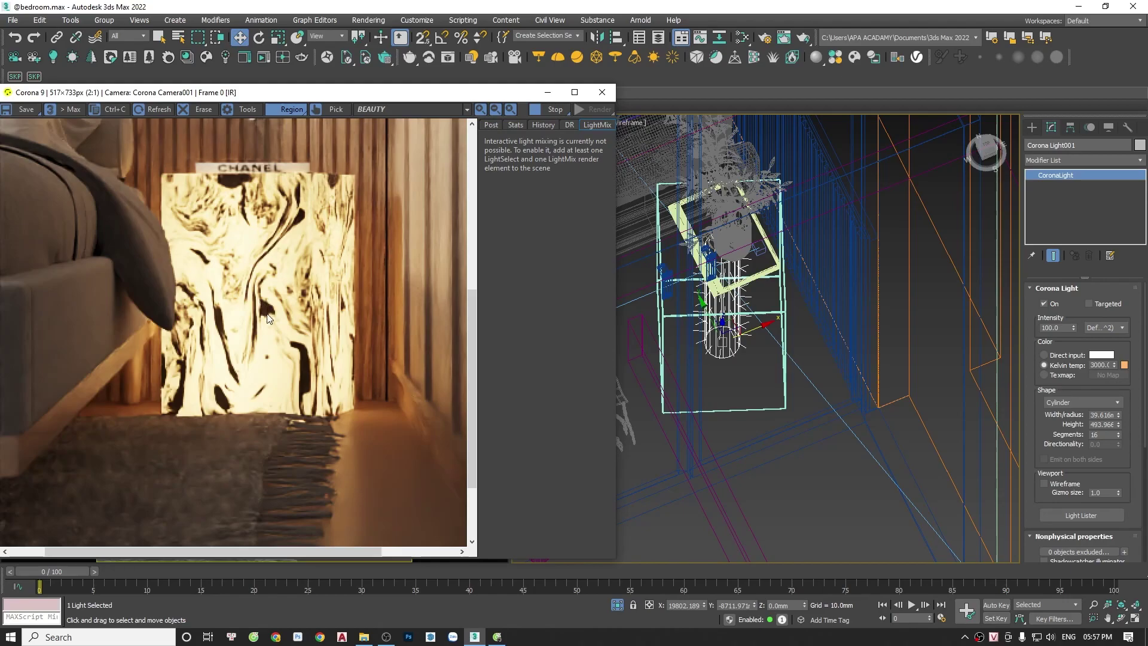
Open the Slate Material Editor and set the Color Correction RGB gain to 150.
{"action": "left_click", "coordinate": [803, 504]}
{"action": "key", "text": "m"}
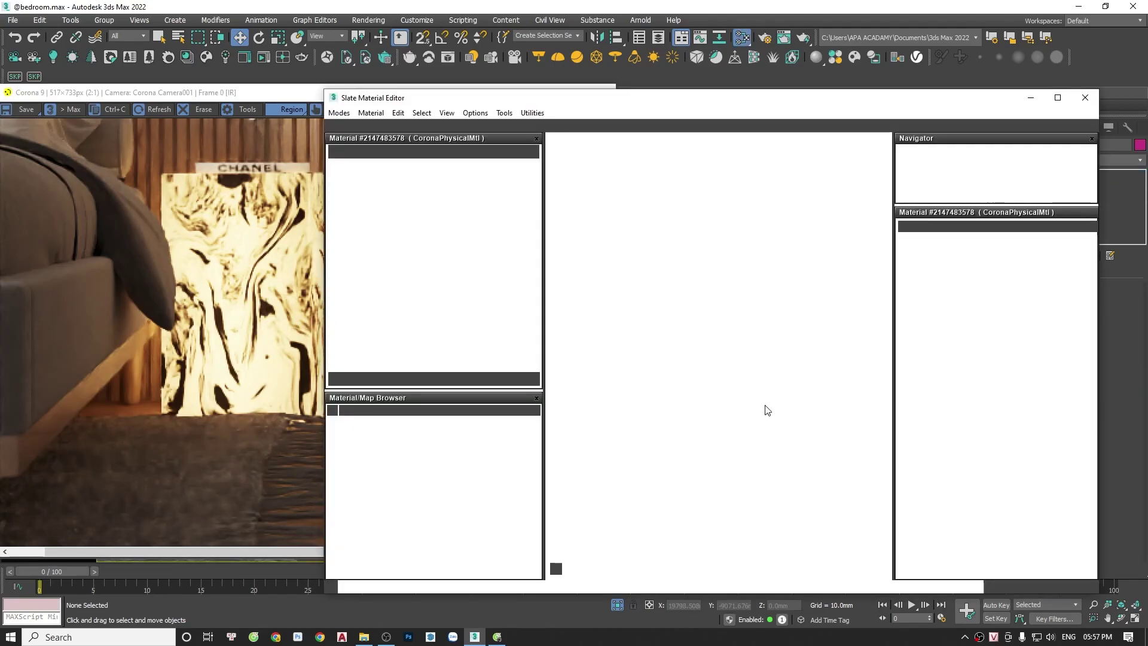
{"action": "scroll", "coordinate": [643, 404], "scroll_direction": "up", "scroll_amount": 4}
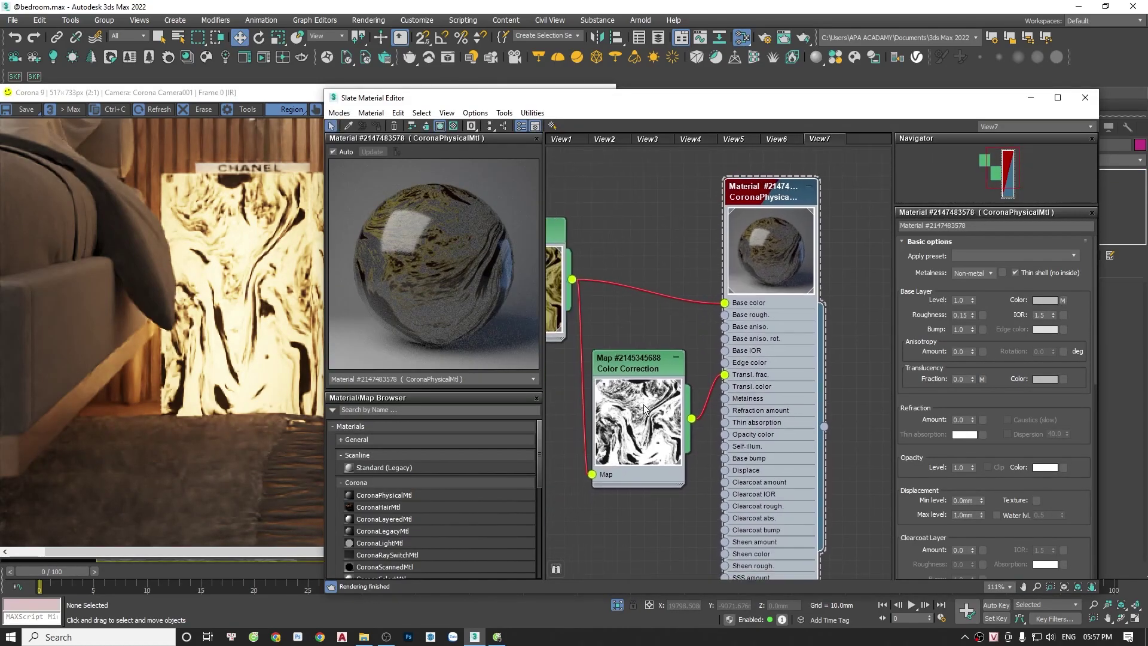
{"action": "double_click", "coordinate": [679, 346]}
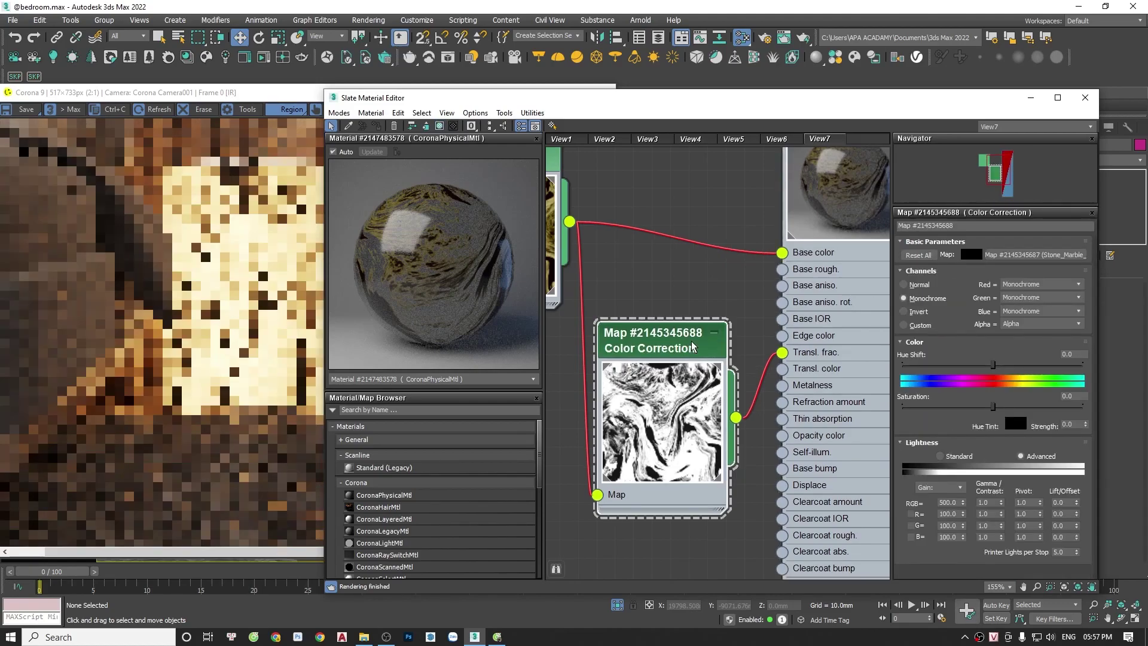
{"action": "double_click", "coordinate": [949, 503]}
{"action": "type", "text": "150"}
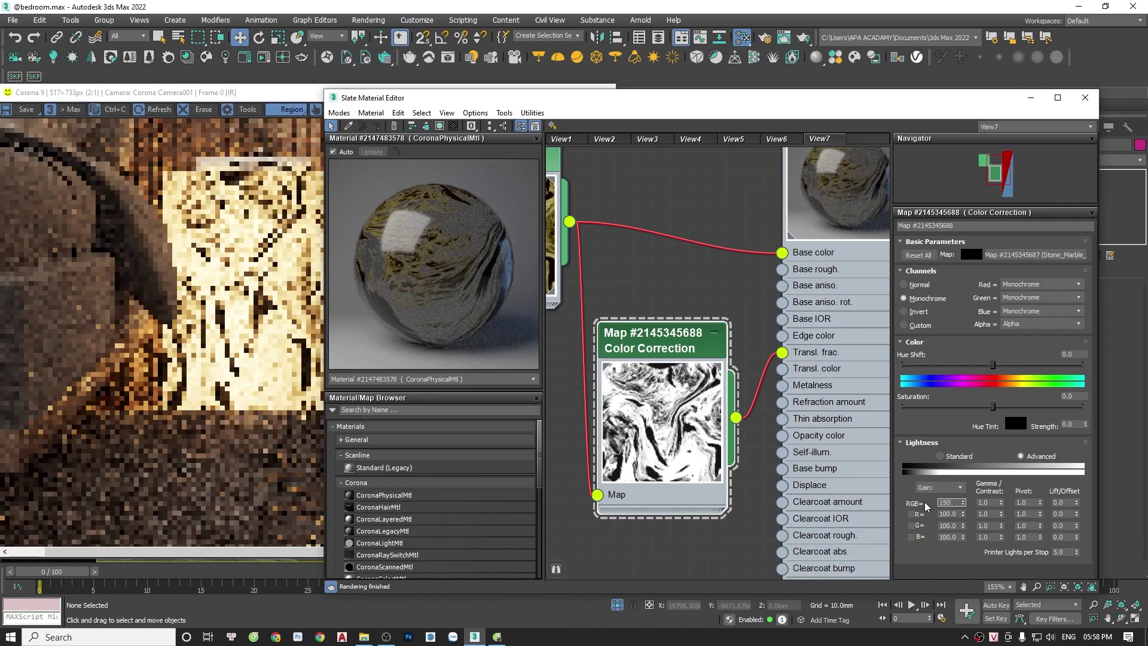
{"action": "key", "text": "Return"}
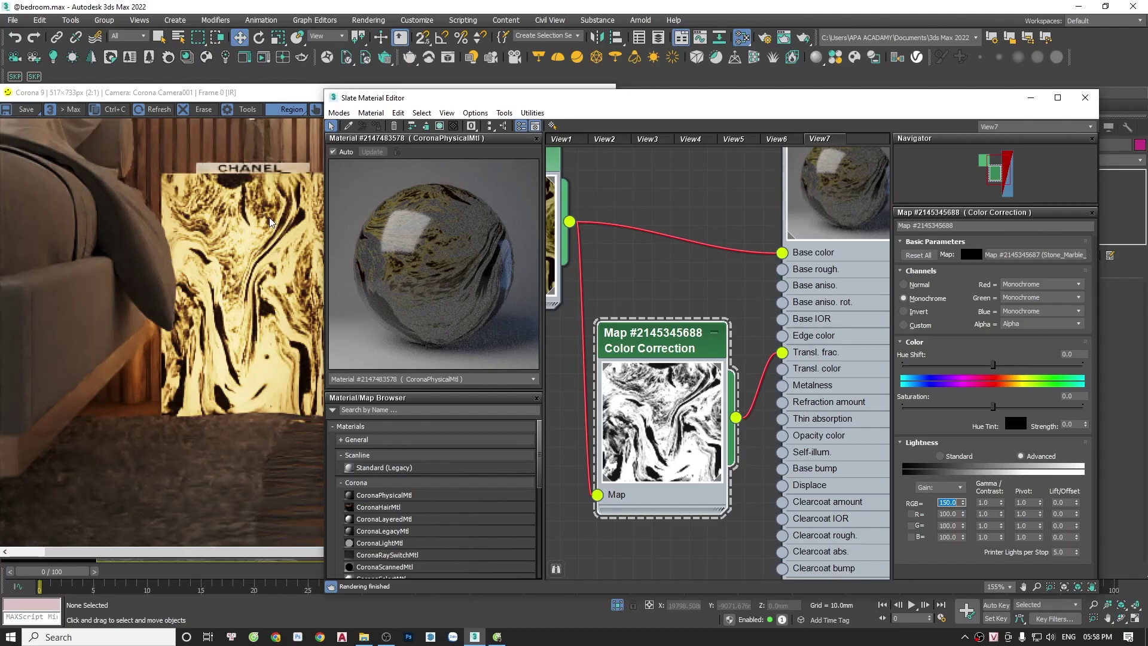
Reposition the Bitmap node tidily in the node graph.
{"action": "scroll", "coordinate": [715, 325], "scroll_direction": "down", "scroll_amount": 5}
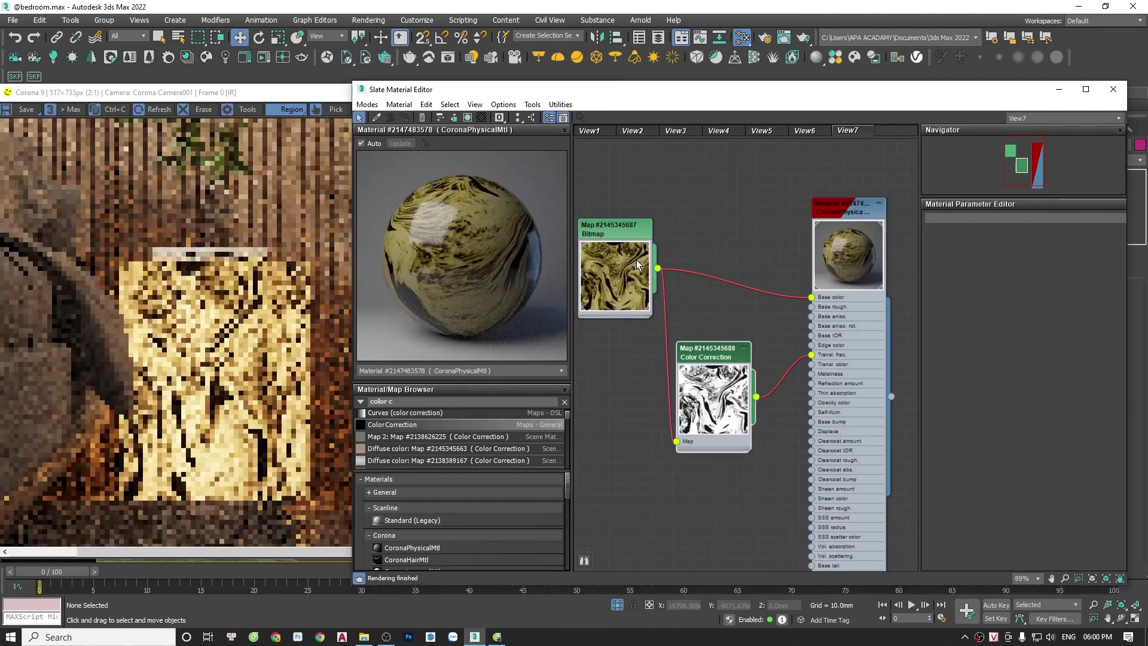
{"action": "left_click_drag", "start_coordinate": [637, 262], "coordinate": [634, 303]}
{"action": "scroll", "coordinate": [675, 303], "scroll_direction": "down", "scroll_amount": 3}
{"action": "middle_click_drag", "start_coordinate": [677, 304], "coordinate": [686, 271]}
{"action": "scroll", "coordinate": [670, 273], "scroll_direction": "up", "scroll_amount": 2}
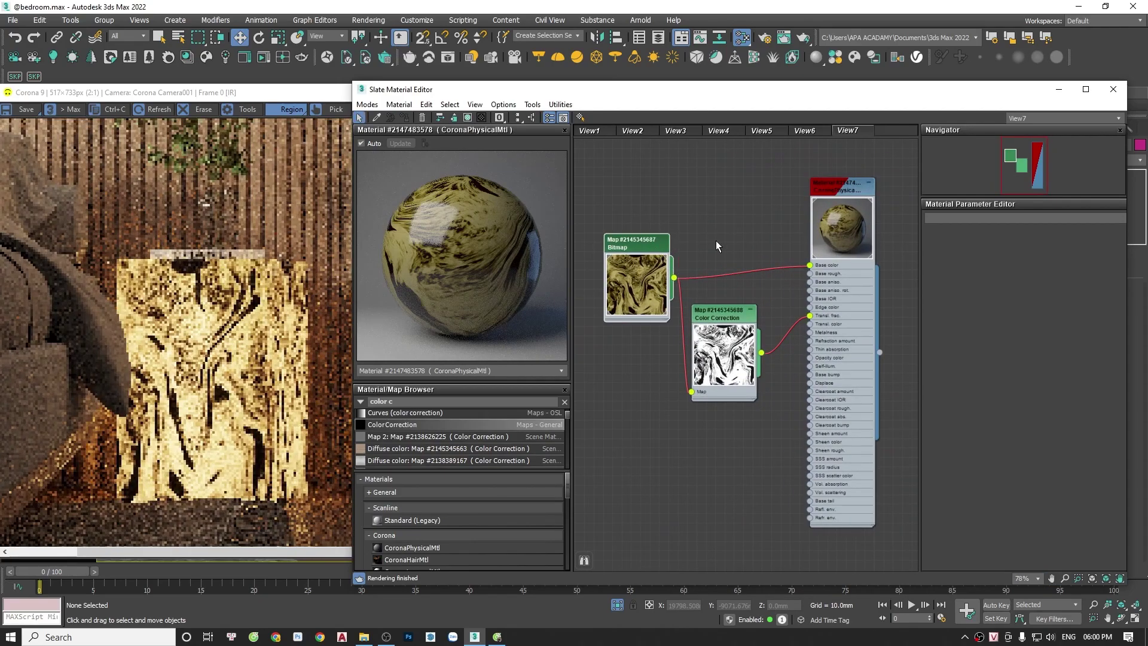
{"action": "left_click_drag", "start_coordinate": [627, 254], "coordinate": [599, 254]}
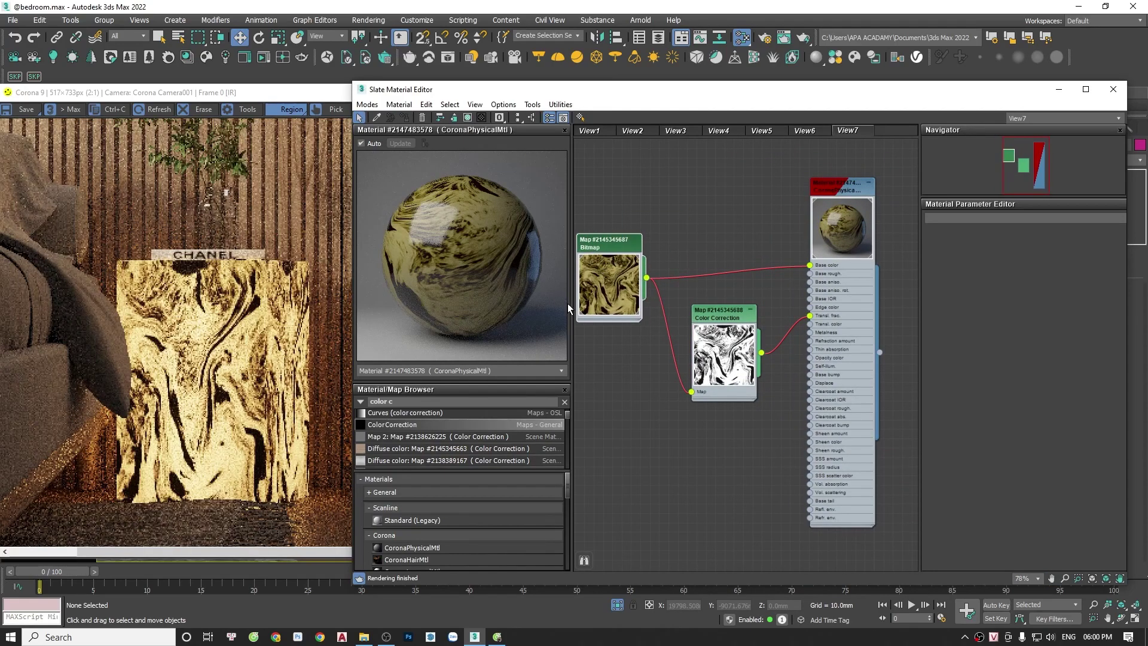
{"action": "left_click", "coordinate": [496, 637]}
Search Pinterest for 'map đá marble vàng' and browse the Cosmopolitan Calacatta Gold pin.
{"action": "left_click", "coordinate": [315, 96]}
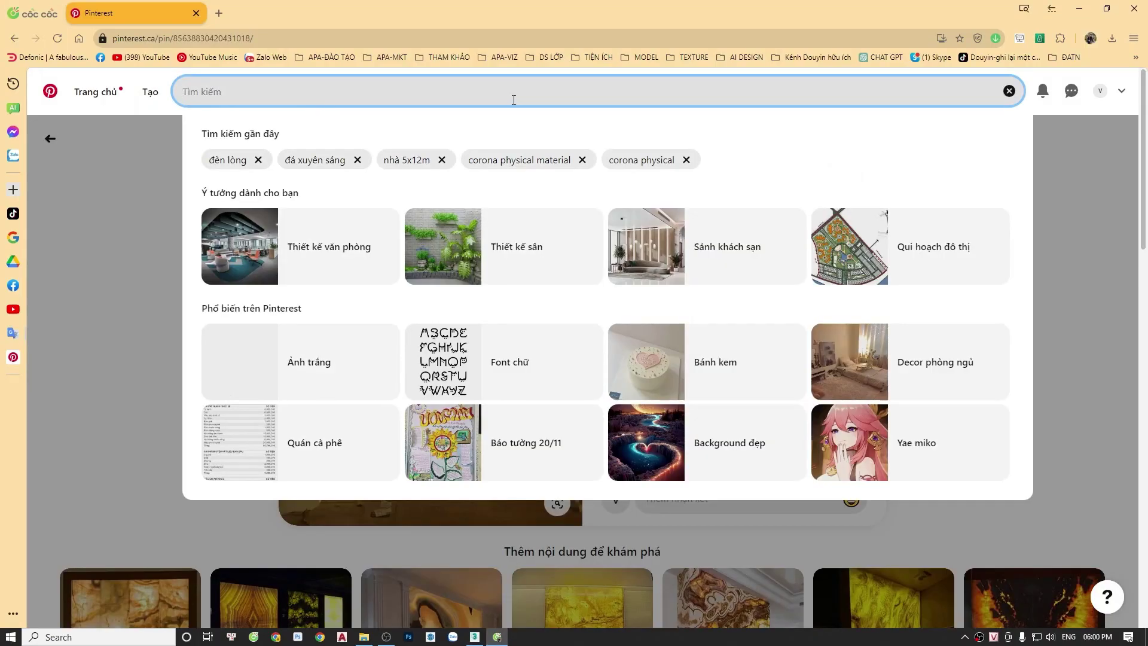
{"action": "type", "text": "map dá ma"}
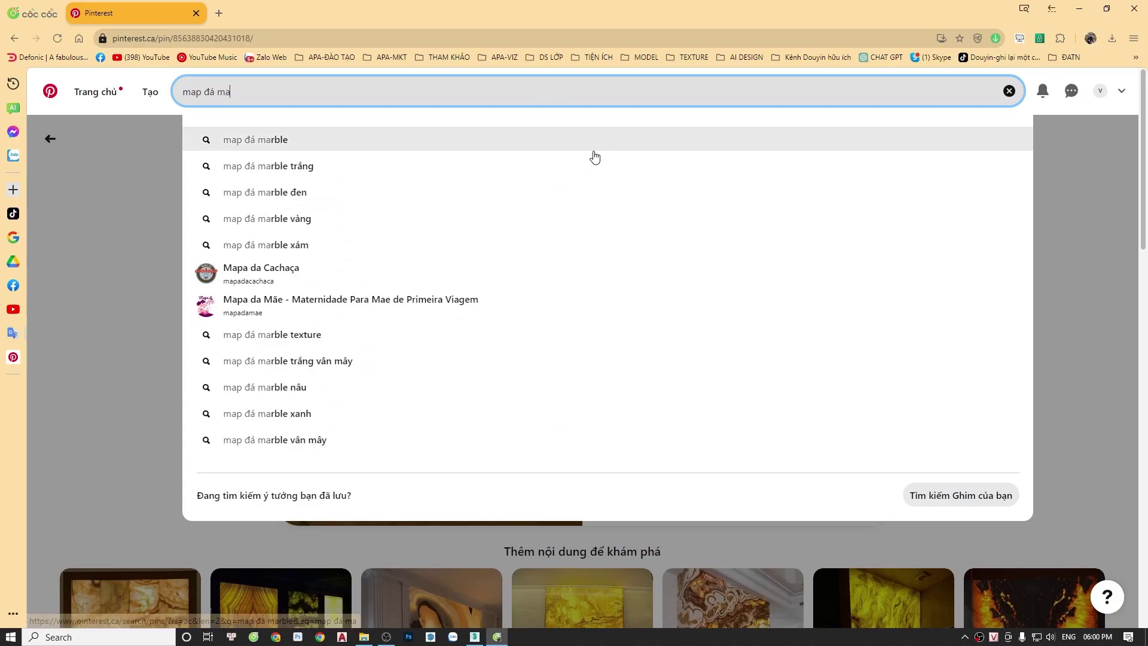
{"action": "left_click", "coordinate": [426, 220]}
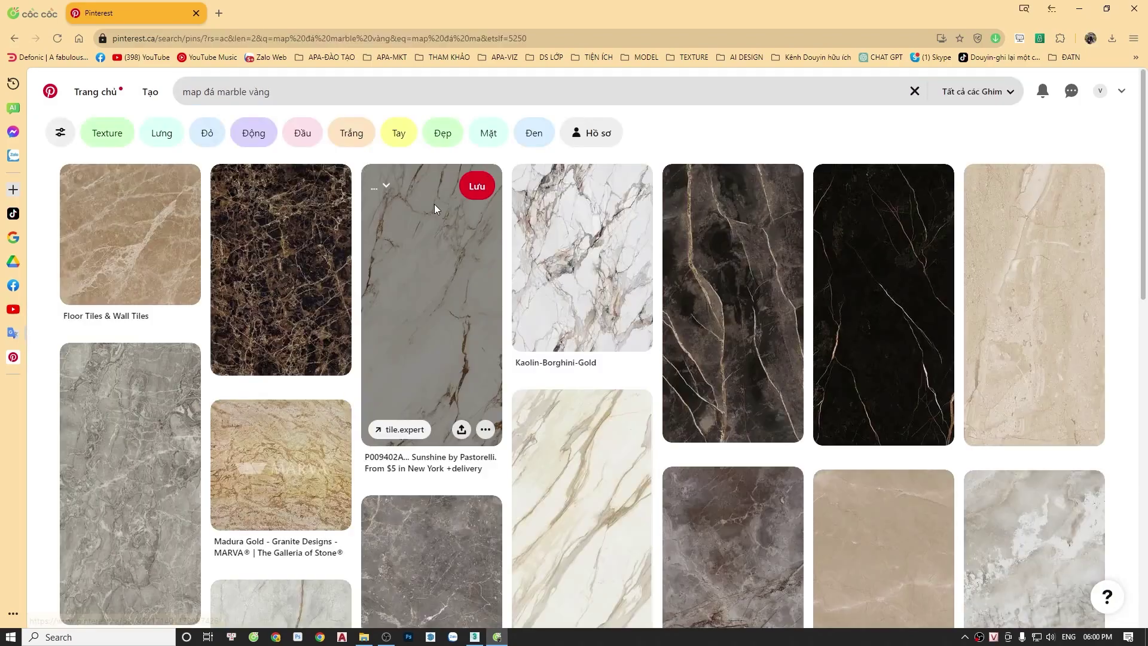
{"action": "scroll", "coordinate": [598, 290], "scroll_direction": "down", "scroll_amount": 3}
{"action": "left_click", "coordinate": [598, 290]}
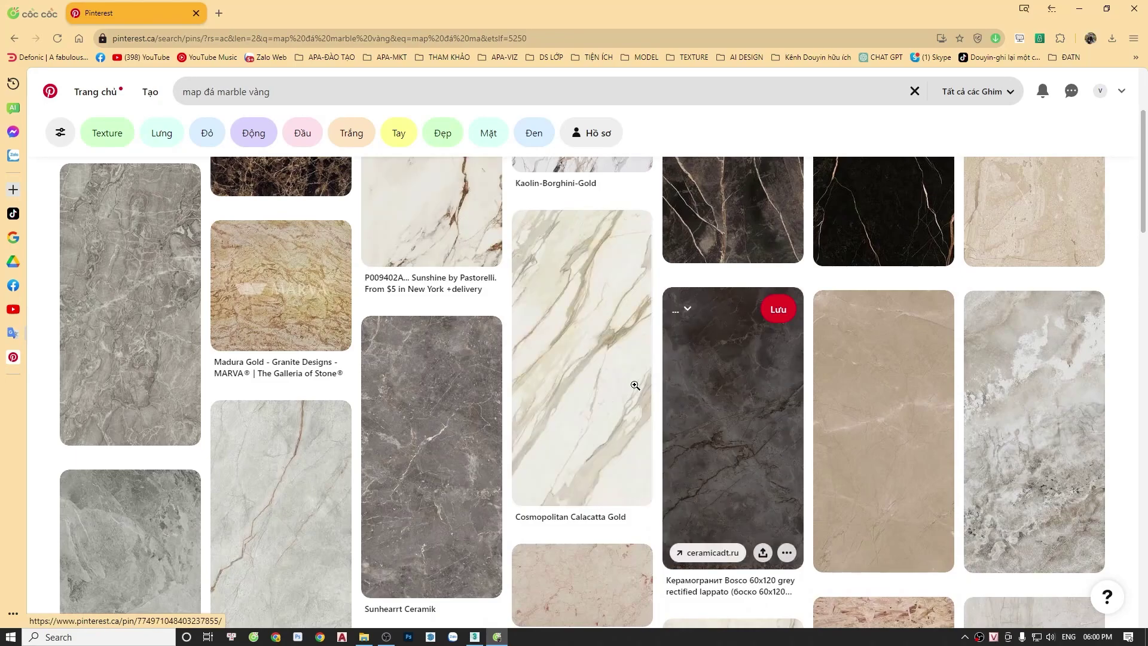
{"action": "scroll", "coordinate": [470, 299], "scroll_direction": "down", "scroll_amount": 10}
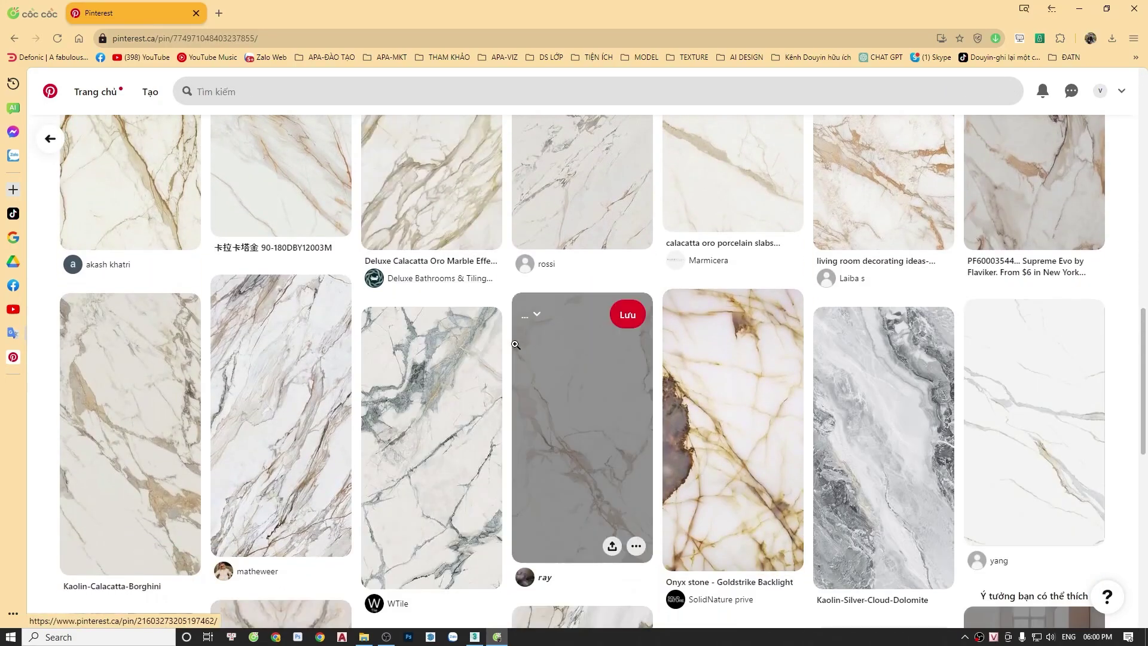
{"action": "scroll", "coordinate": [586, 341], "scroll_direction": "down", "scroll_amount": 12}
{"action": "scroll", "coordinate": [586, 342], "scroll_direction": "down", "scroll_amount": 10}
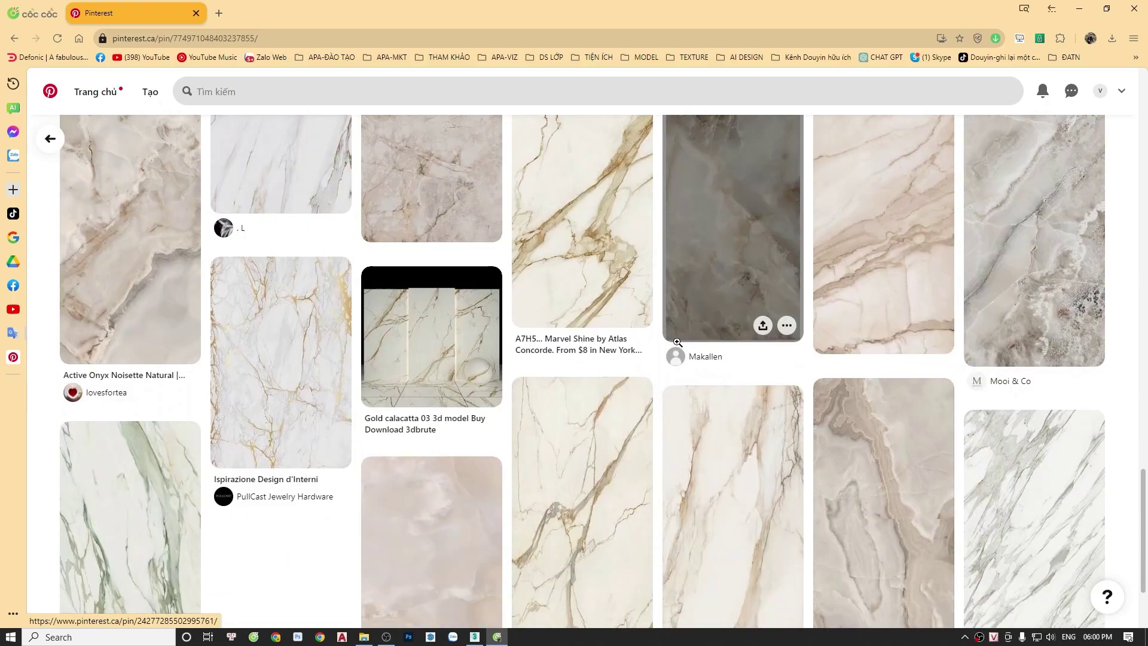
{"action": "scroll", "coordinate": [481, 341], "scroll_direction": "up", "scroll_amount": 14}
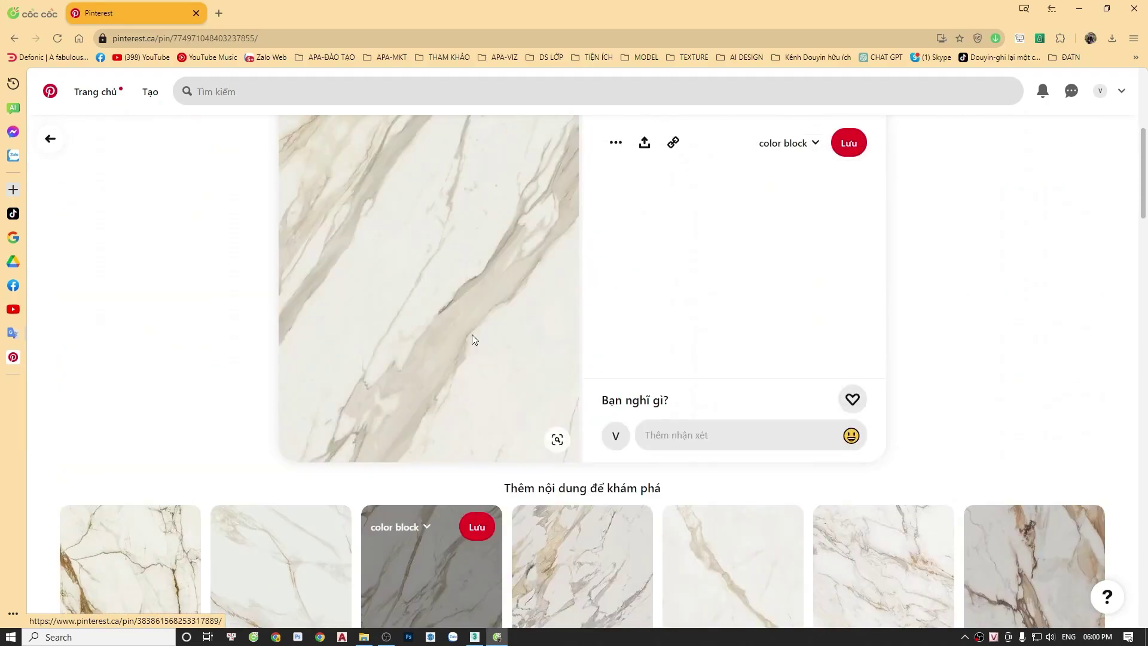
Refine the search to 'map đá marble vàng đối xứng'.
{"action": "left_click", "coordinate": [13, 38]}
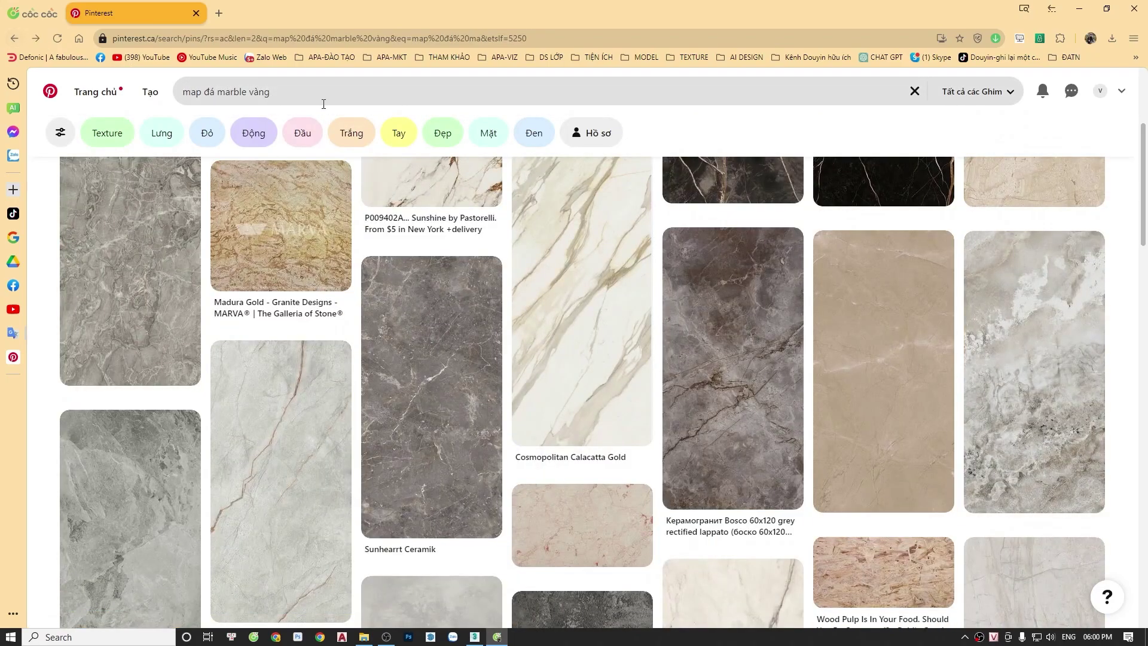
{"action": "left_click", "coordinate": [300, 90]}
{"action": "type", "text": "đối"}
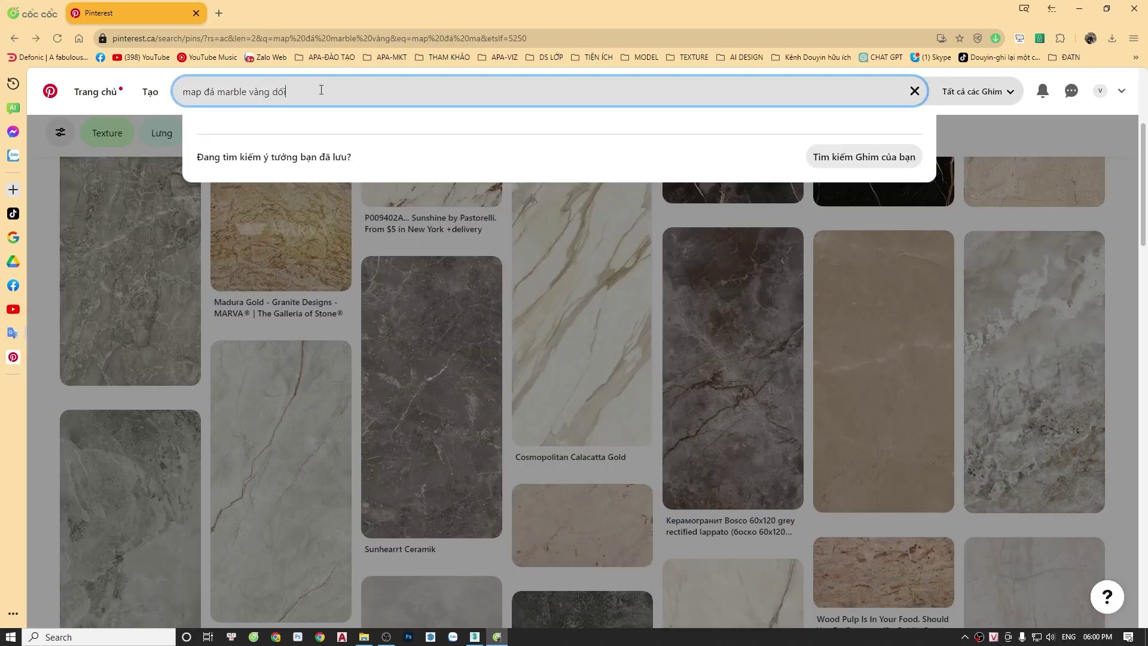
{"action": "scroll", "coordinate": [332, 89], "scroll_direction": "up", "scroll_amount": 1}
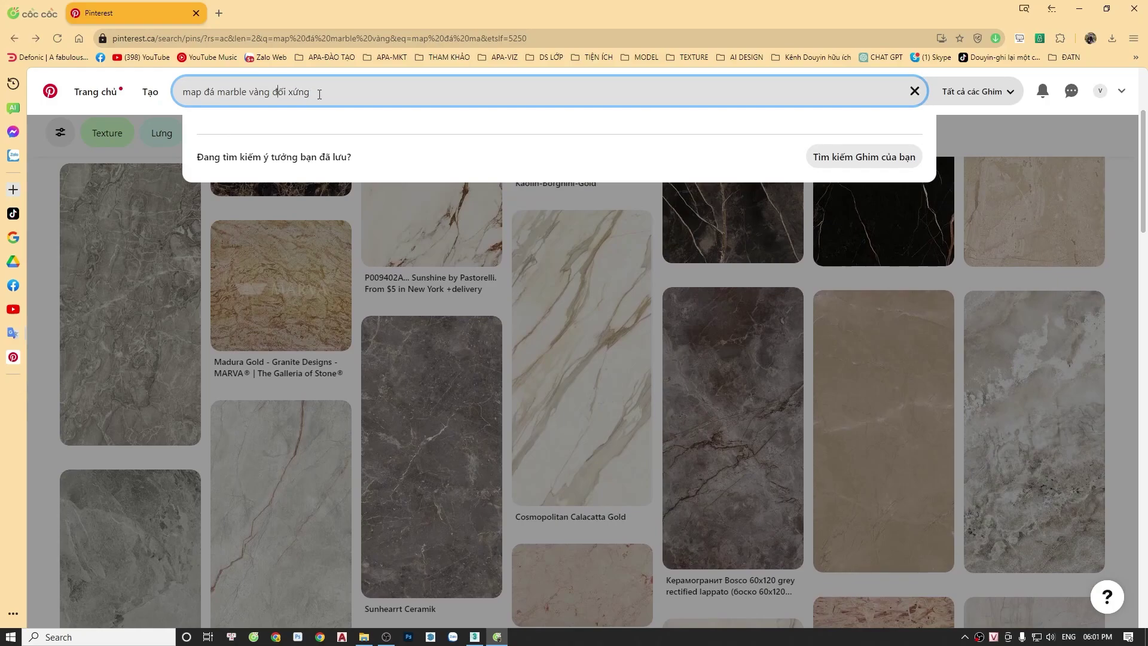
{"action": "key", "text": "Return"}
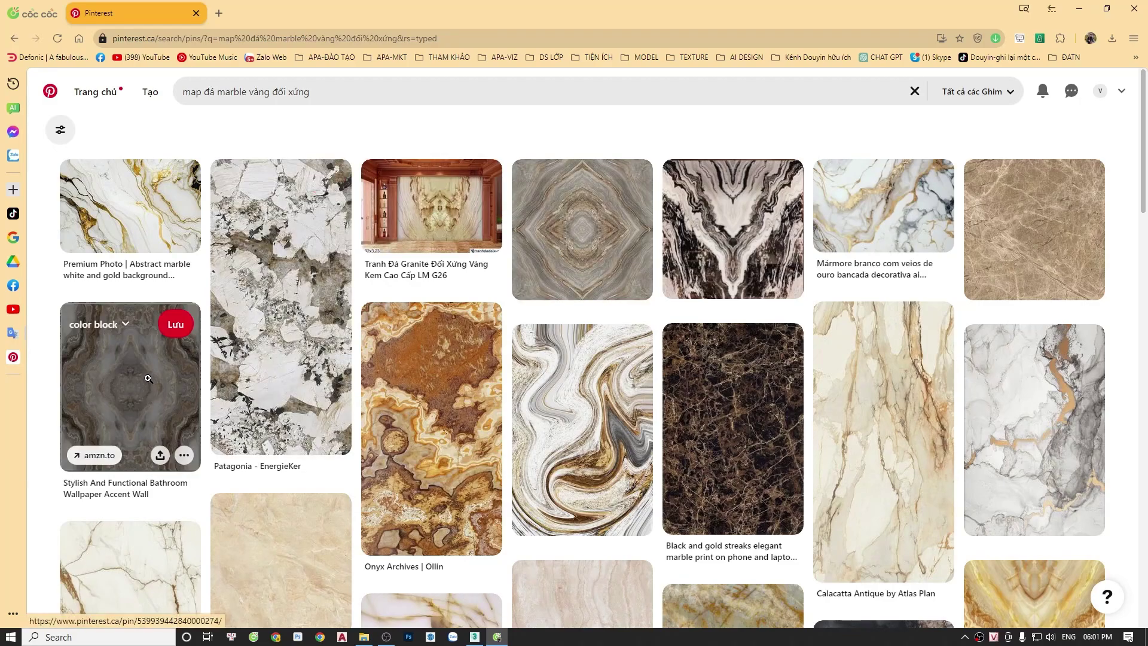
Open the symmetric grey marble wallpaper pin after checking a yellow symmetric marble pin.
{"action": "scroll", "coordinate": [148, 378], "scroll_direction": "down", "scroll_amount": 6}
{"action": "left_click", "coordinate": [1016, 325]}
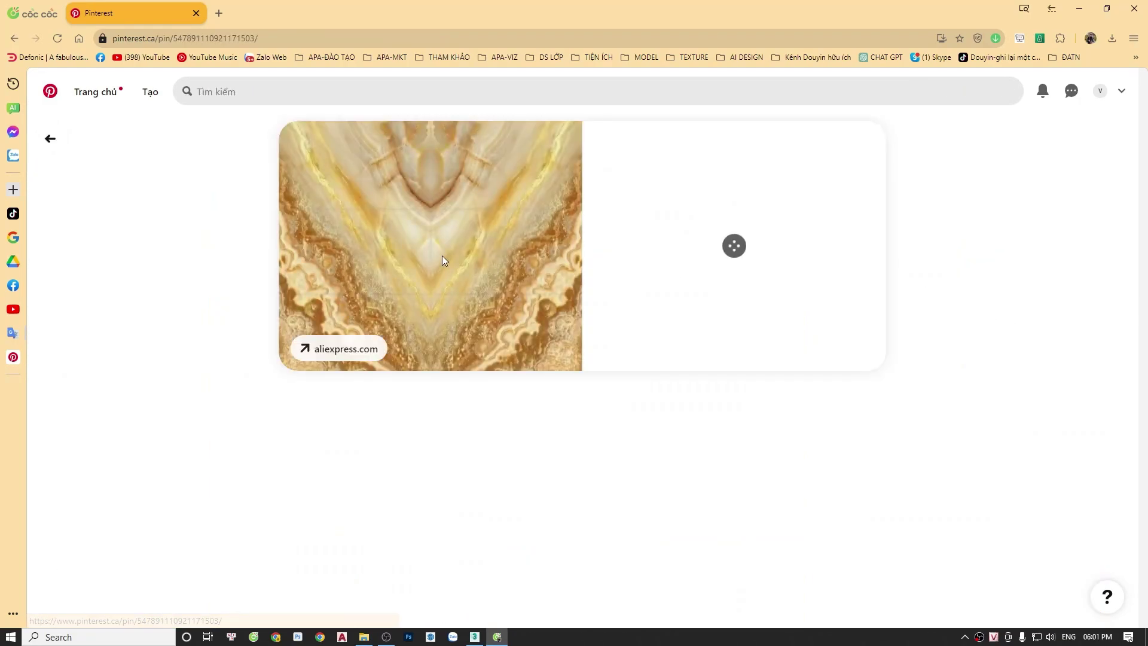
{"action": "left_click", "coordinate": [16, 41]}
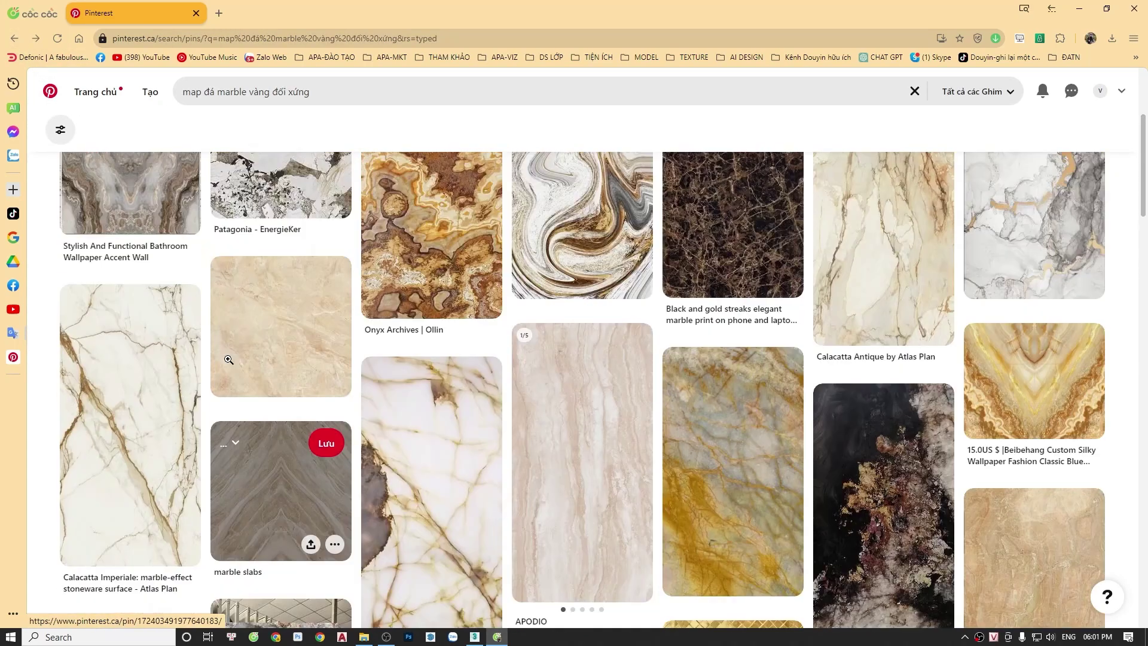
{"action": "left_click", "coordinate": [133, 387]}
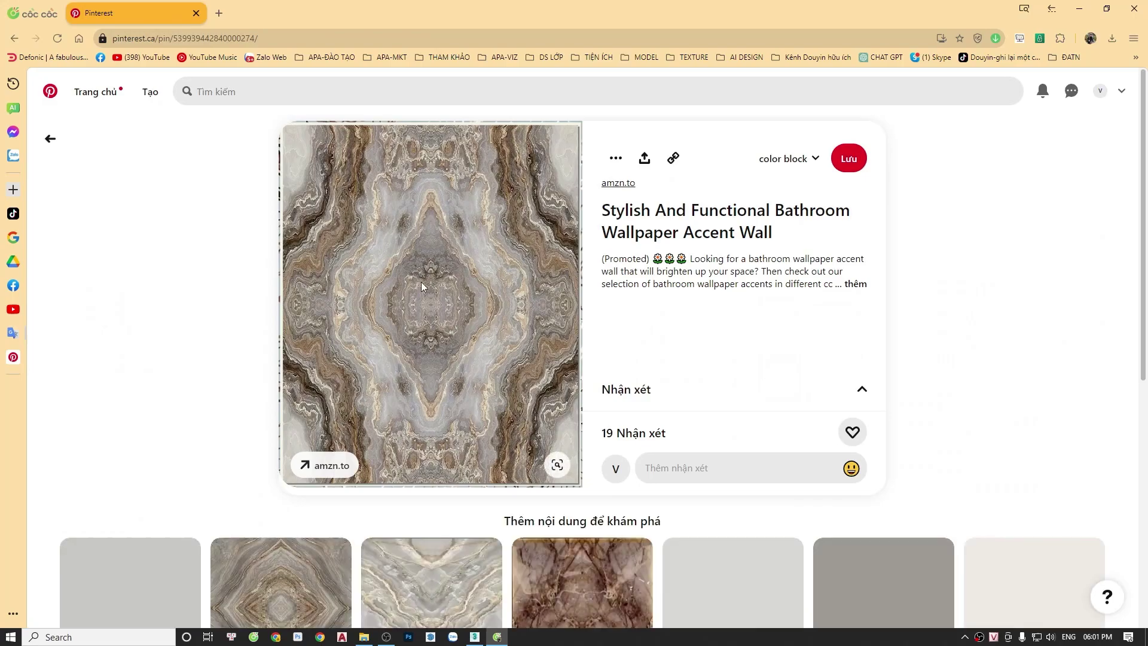
Save the grey marble image as a JPG and switch back to 3ds Max.
{"action": "right_click", "coordinate": [431, 276]}
{"action": "left_click", "coordinate": [487, 308]}
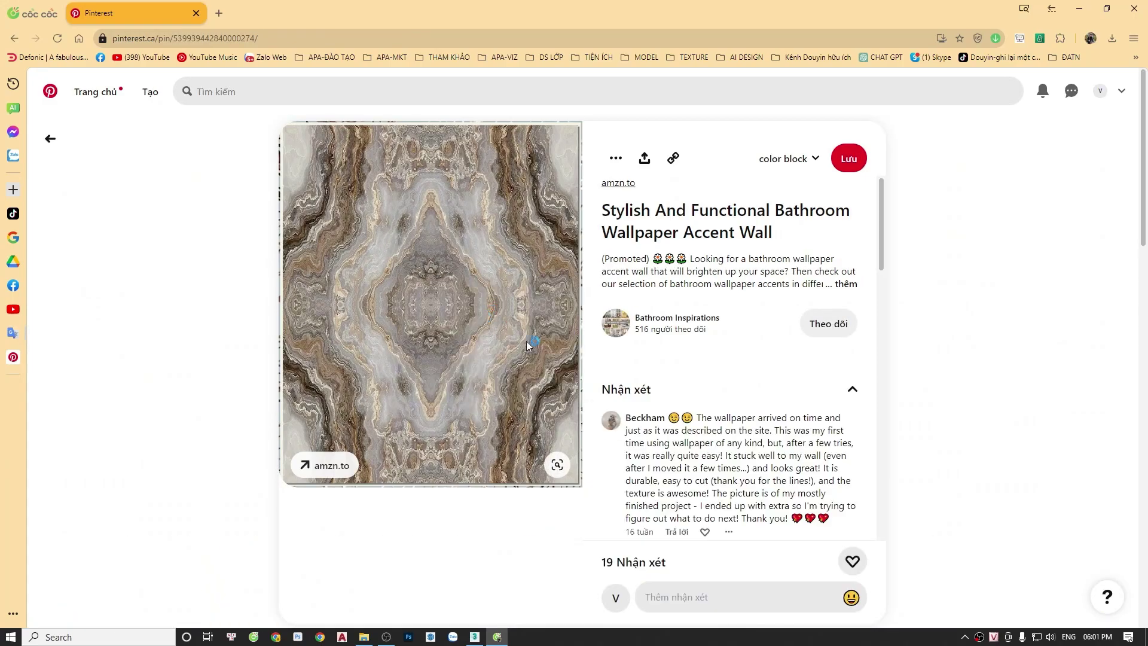
{"action": "left_click", "coordinate": [472, 306]}
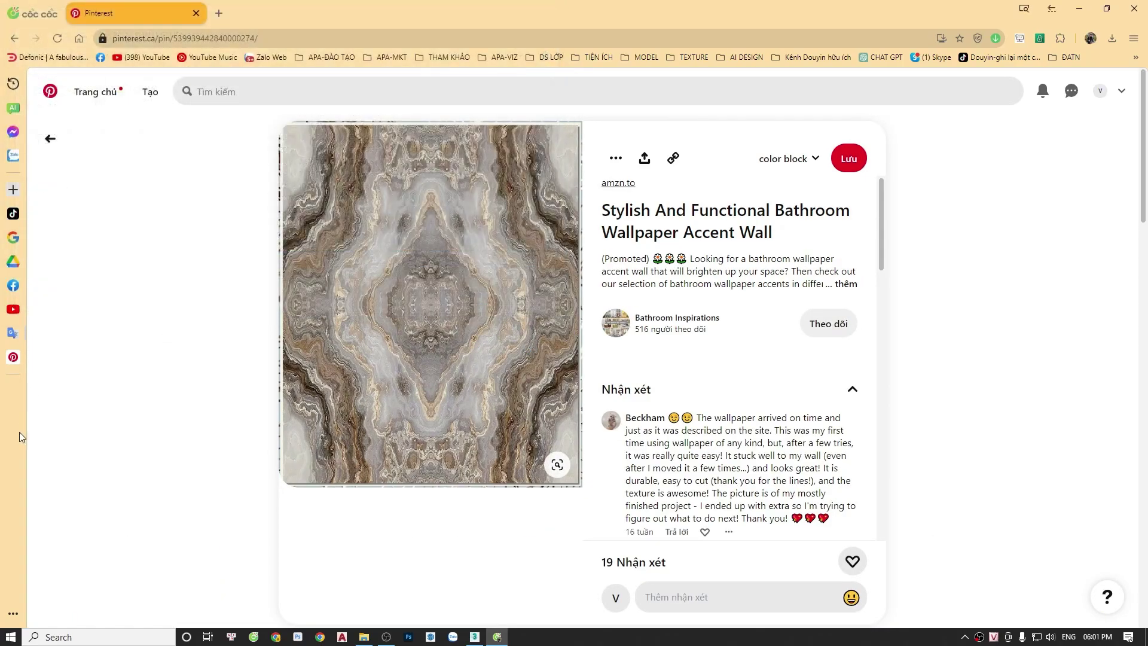
{"action": "left_click_drag", "start_coordinate": [1013, 72], "coordinate": [592, 541]}
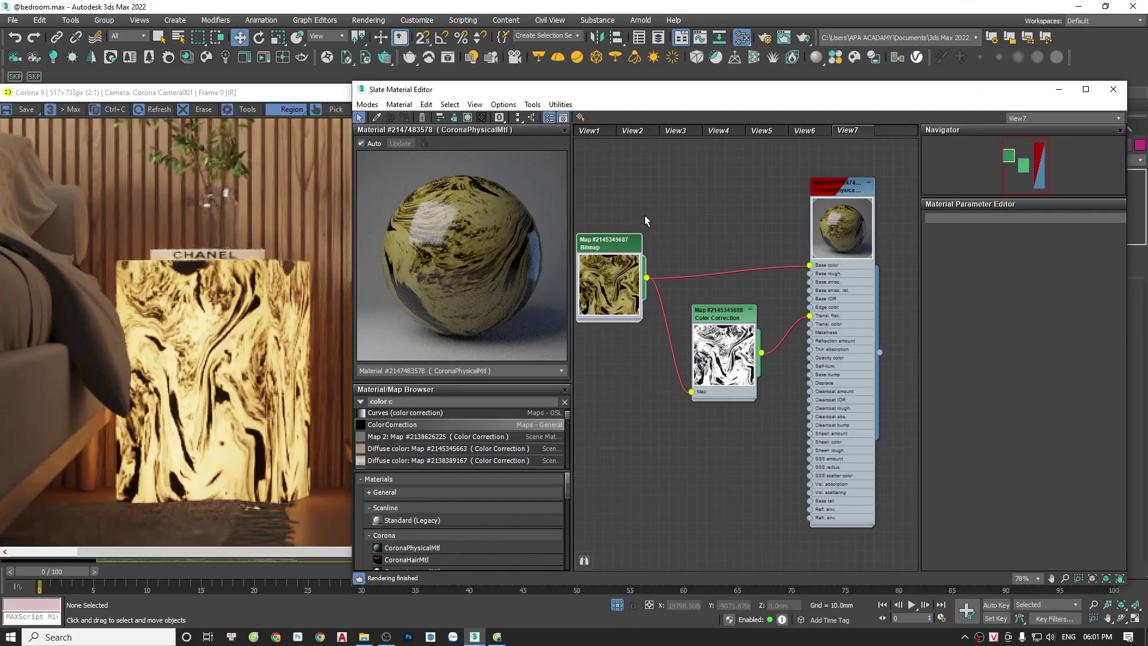
{"action": "scroll", "coordinate": [654, 213], "scroll_direction": "down", "scroll_amount": 2}
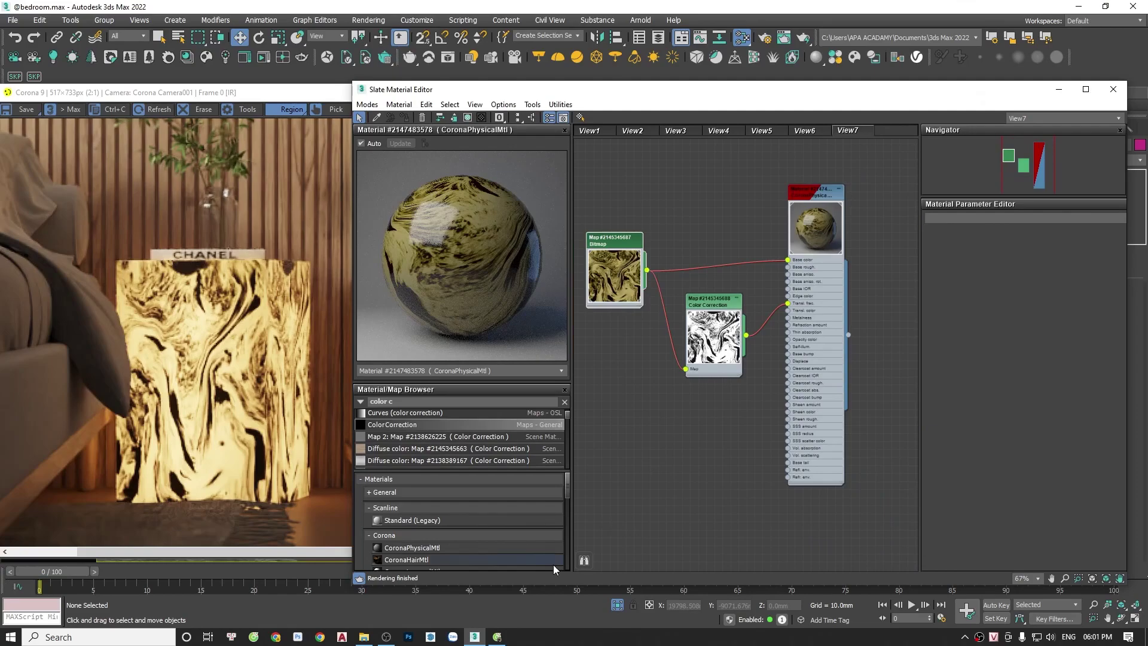
Locate the downloaded marble JPG in its folder on the E: drive from the browser's downloads list.
{"action": "left_click", "coordinate": [363, 636]}
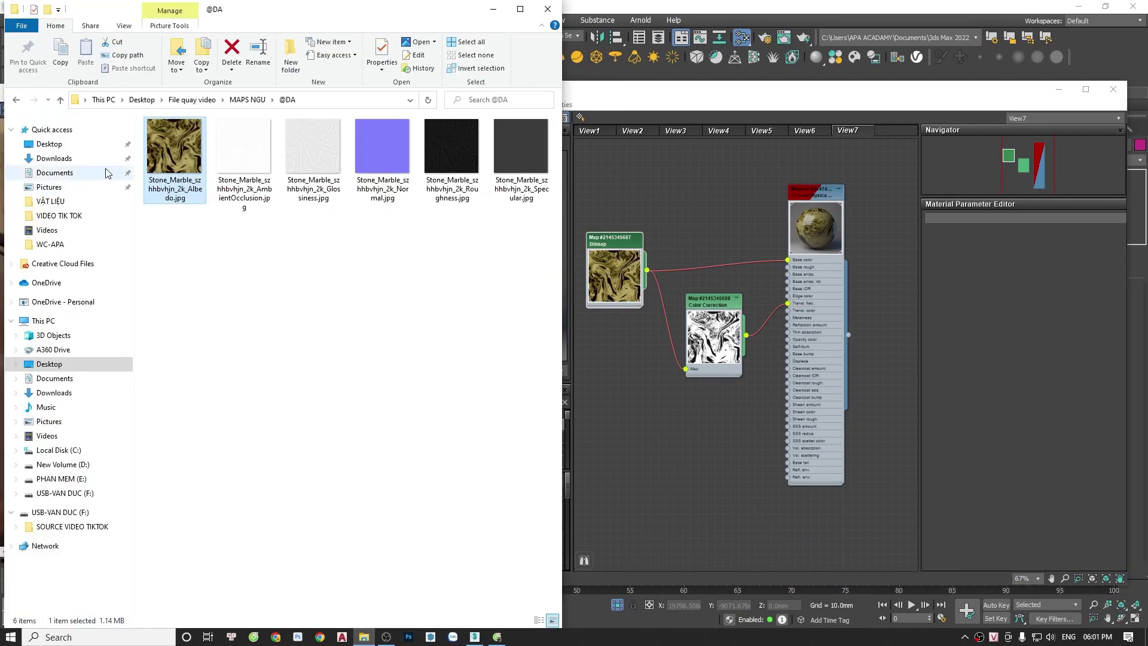
{"action": "left_click", "coordinate": [51, 130]}
{"action": "left_click", "coordinate": [50, 144]}
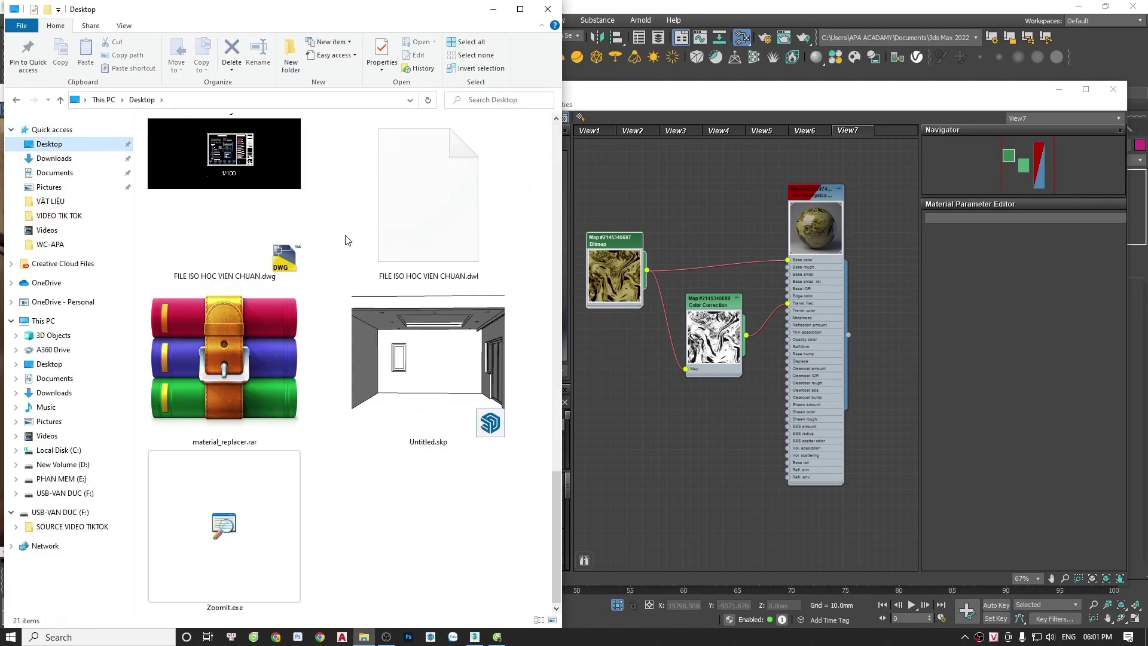
{"action": "scroll", "coordinate": [365, 304], "scroll_direction": "up", "scroll_amount": 10}
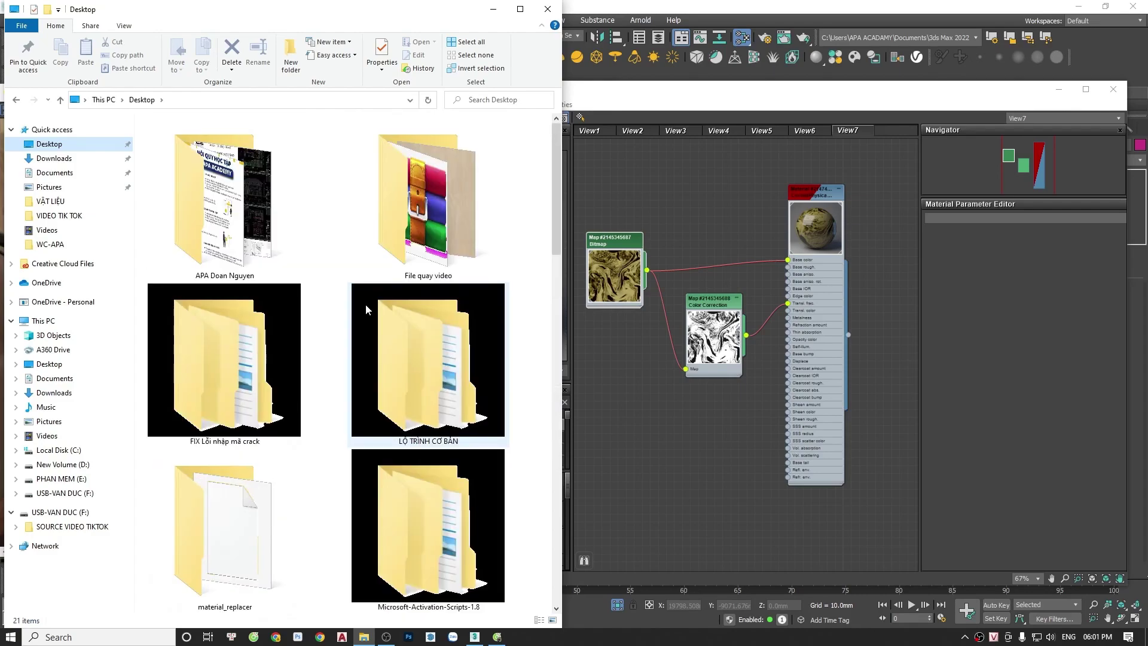
{"action": "left_click", "coordinate": [497, 636]}
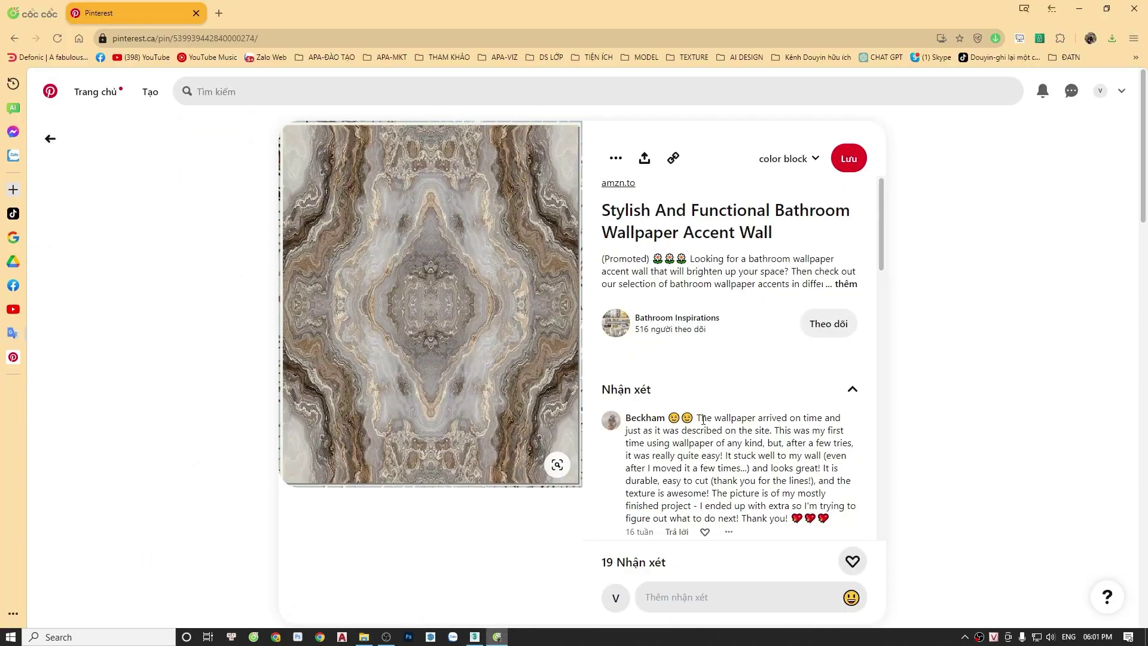
{"action": "left_click", "coordinate": [1110, 37]}
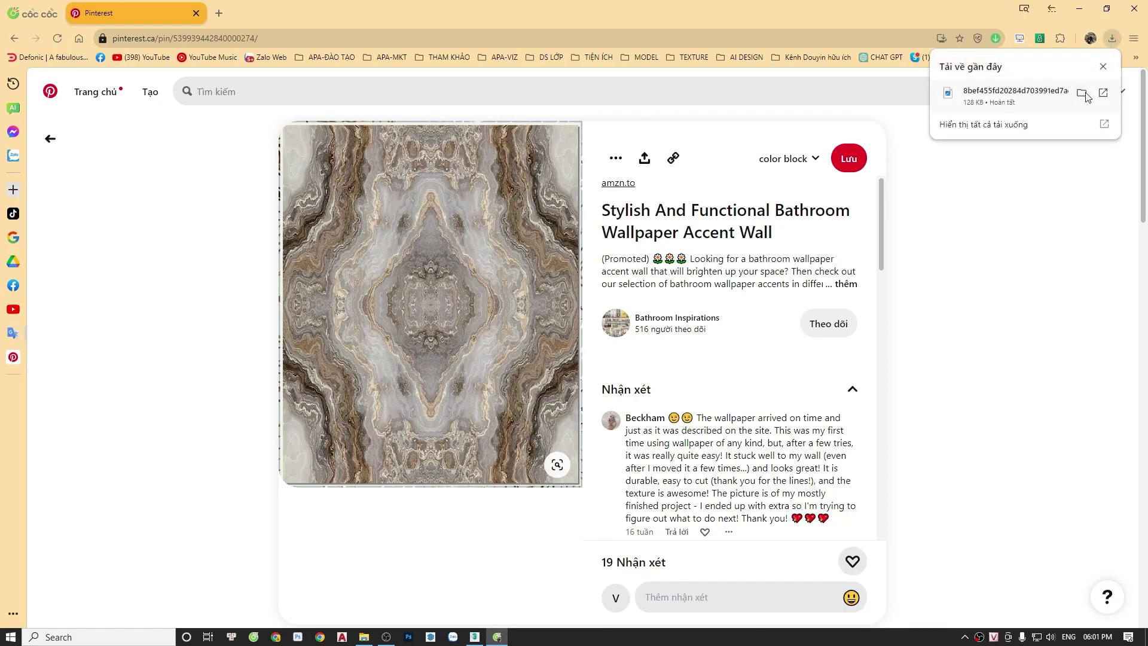
{"action": "left_click", "coordinate": [1078, 94]}
{"action": "left_click", "coordinate": [1078, 98]}
Add the marble JPG as a Bitmap node and connect it to Base color and Color Correction's Map.
{"action": "left_click_drag", "start_coordinate": [418, 275], "coordinate": [654, 214]}
{"action": "scroll", "coordinate": [633, 209], "scroll_direction": "up", "scroll_amount": 2}
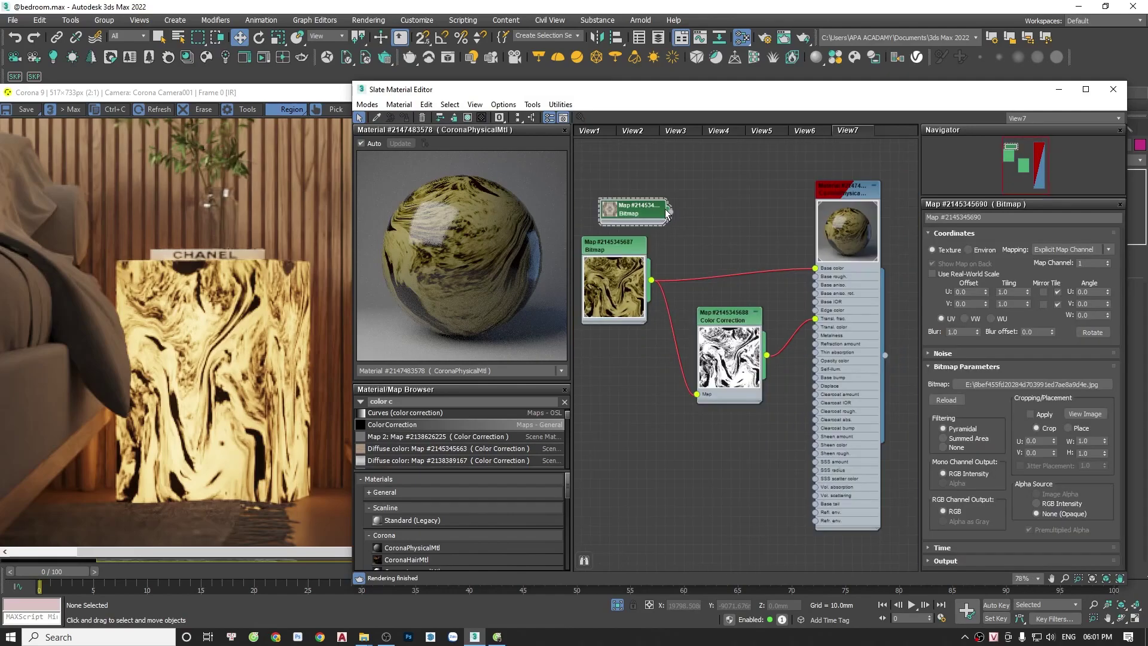
{"action": "left_click_drag", "start_coordinate": [722, 241], "coordinate": [812, 270]}
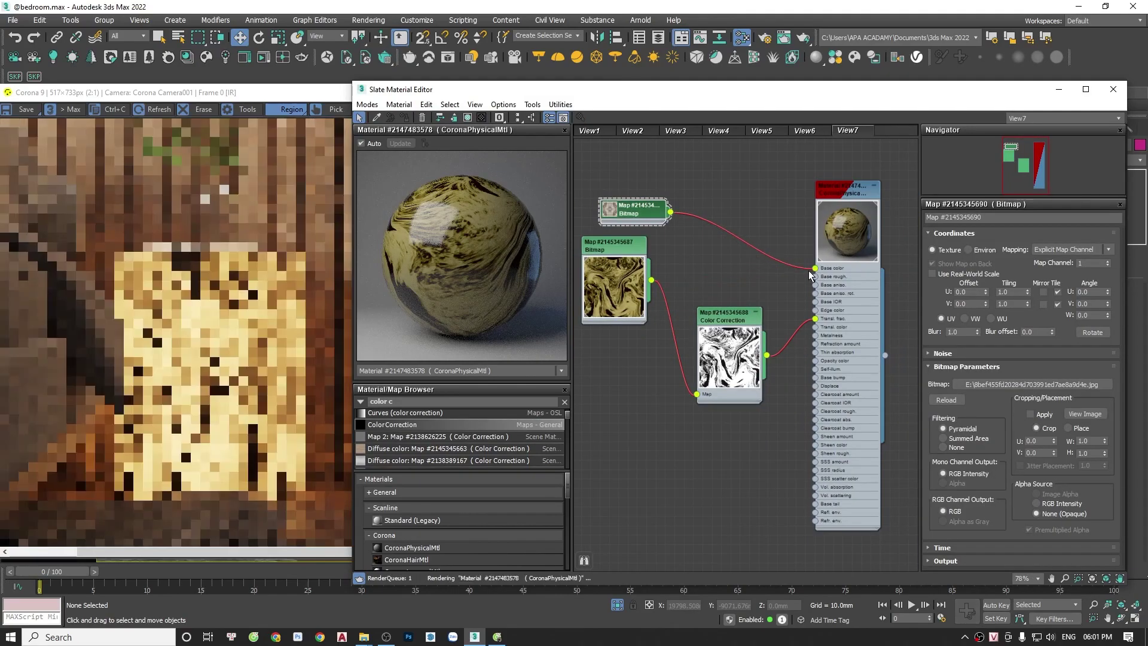
{"action": "left_click_drag", "start_coordinate": [670, 212], "coordinate": [697, 394]}
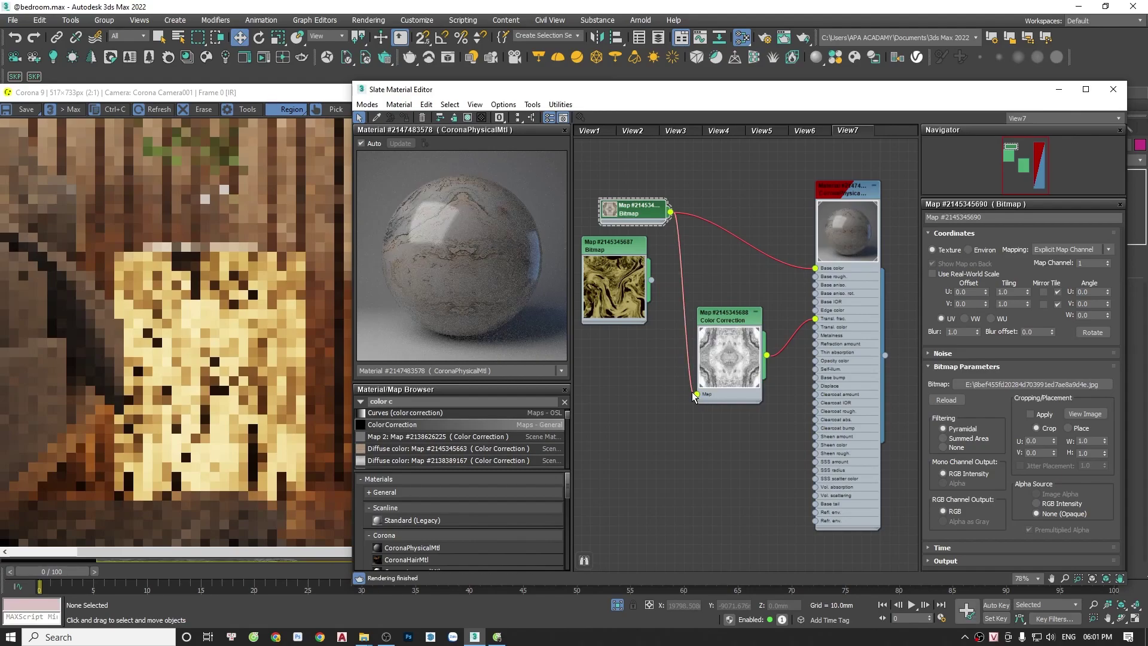
Render only a region around the nightstand to check the mirrored marble veining.
{"action": "scroll", "coordinate": [166, 254], "scroll_direction": "down", "scroll_amount": 1}
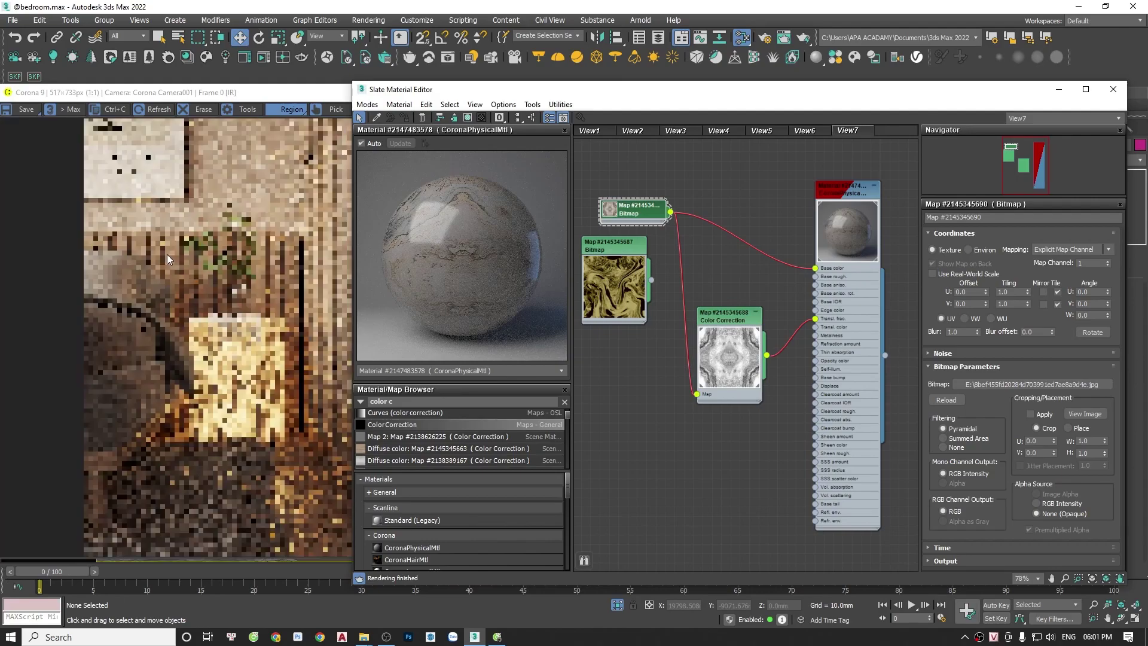
{"action": "scroll", "coordinate": [206, 357], "scroll_direction": "up", "scroll_amount": 1}
{"action": "scroll", "coordinate": [217, 357], "scroll_direction": "down", "scroll_amount": 1}
{"action": "mouse_move", "coordinate": [165, 296]}
{"action": "left_mouse_down"}
{"action": "mouse_move", "coordinate": [275, 399]}
{"action": "mouse_move", "coordinate": [296, 467]}
{"action": "left_mouse_up"}
{"action": "scroll", "coordinate": [263, 401], "scroll_direction": "up", "scroll_amount": 2}
{"action": "scroll", "coordinate": [263, 401], "scroll_direction": "down", "scroll_amount": 2}
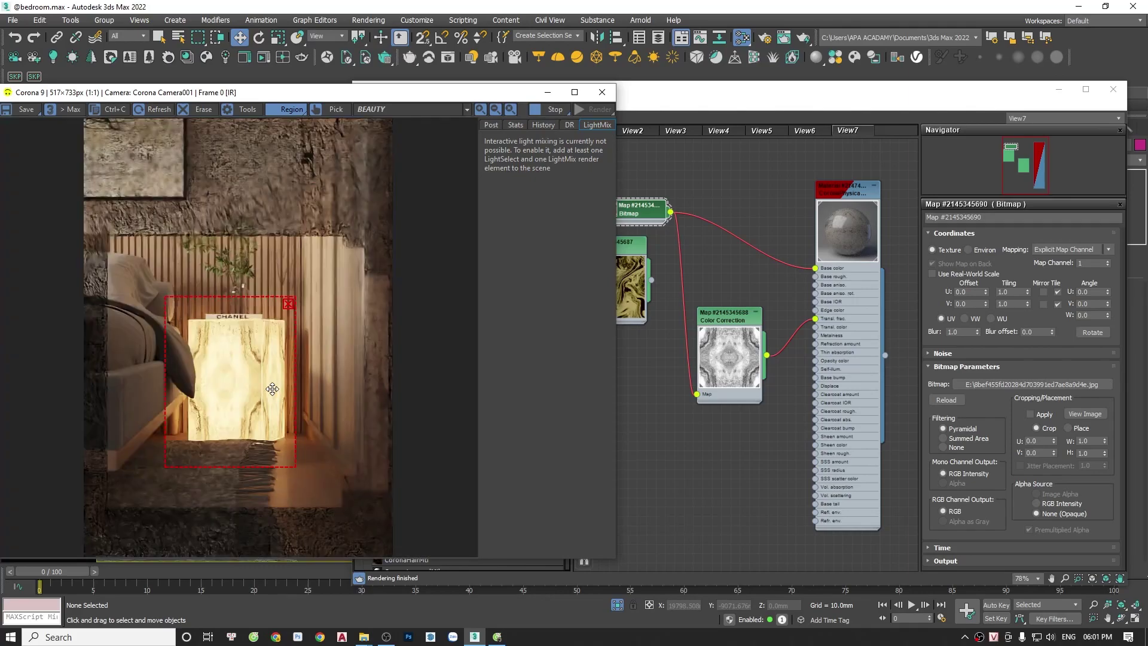
{"action": "scroll", "coordinate": [272, 389], "scroll_direction": "up", "scroll_amount": 1}
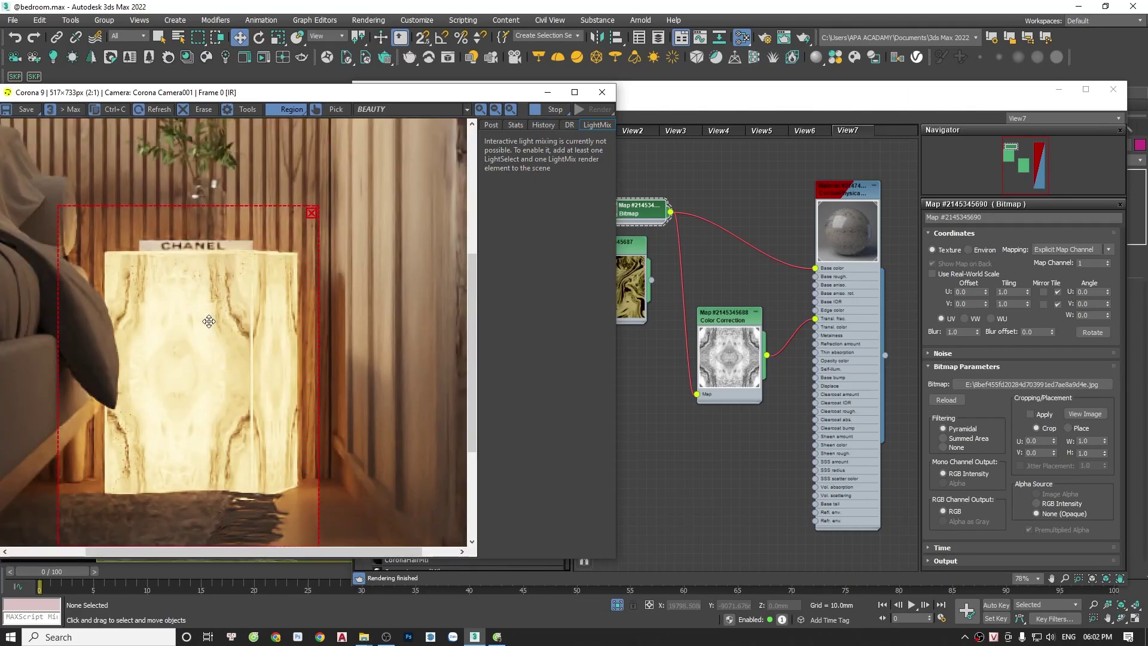
{"action": "scroll", "coordinate": [219, 319], "scroll_direction": "down", "scroll_amount": 1}
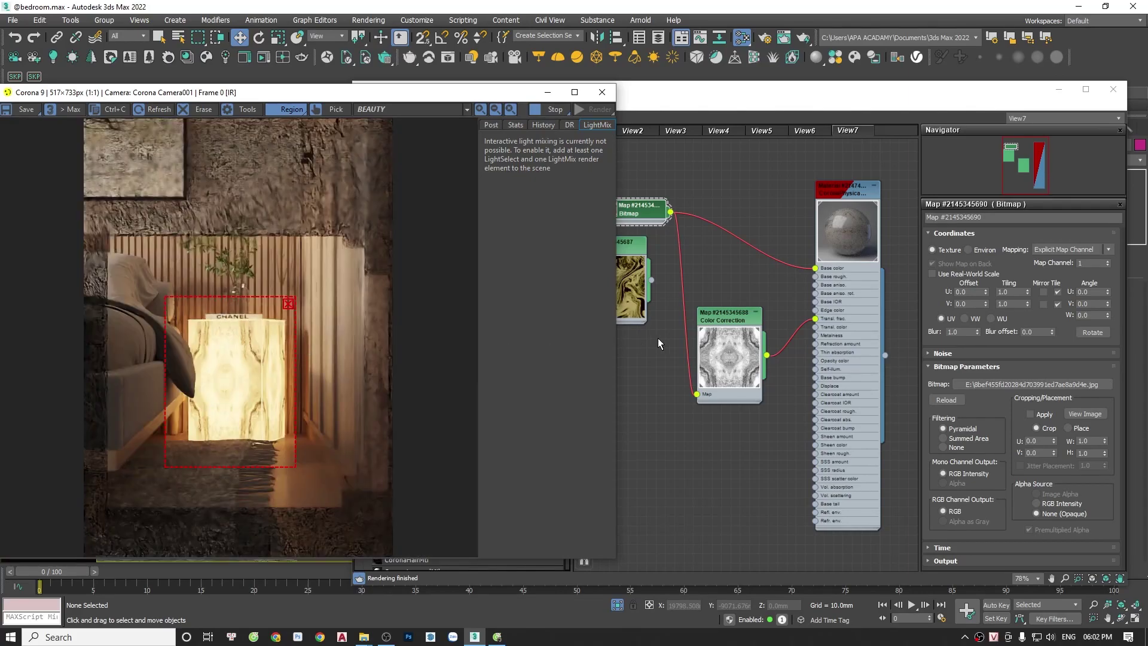
{"action": "scroll", "coordinate": [226, 354], "scroll_direction": "up", "scroll_amount": 1}
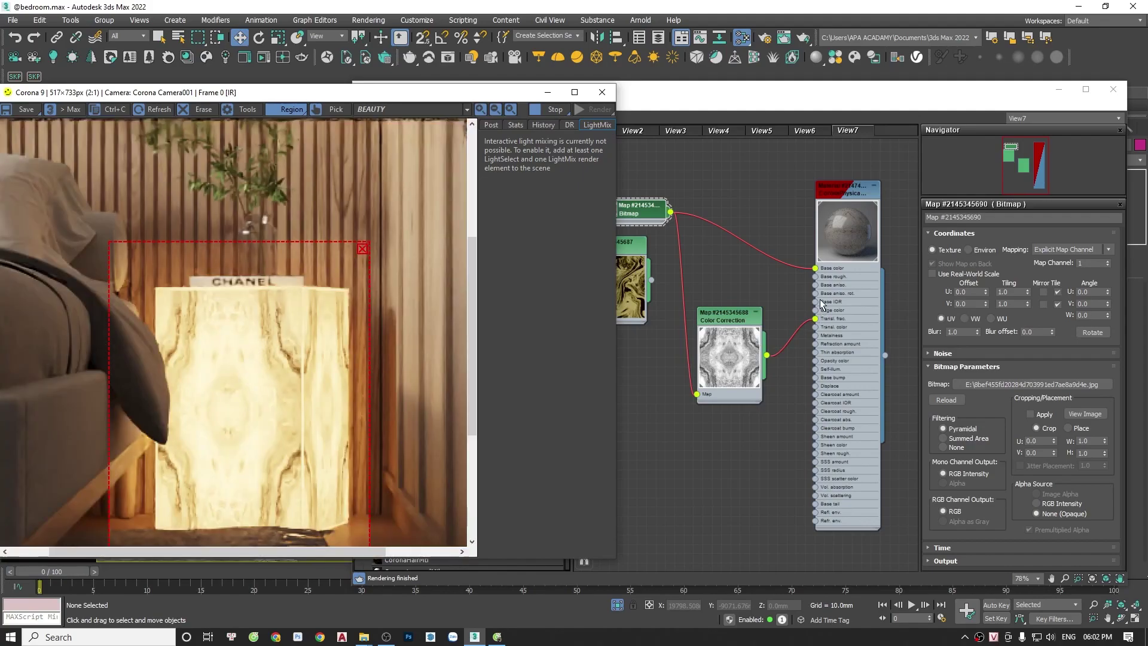
Close the material editor and set CoronaLight001's intensity to 10.
{"action": "left_click", "coordinate": [1113, 89]}
{"action": "scroll", "coordinate": [742, 311], "scroll_direction": "up", "scroll_amount": 2}
{"action": "left_click", "coordinate": [727, 338]}
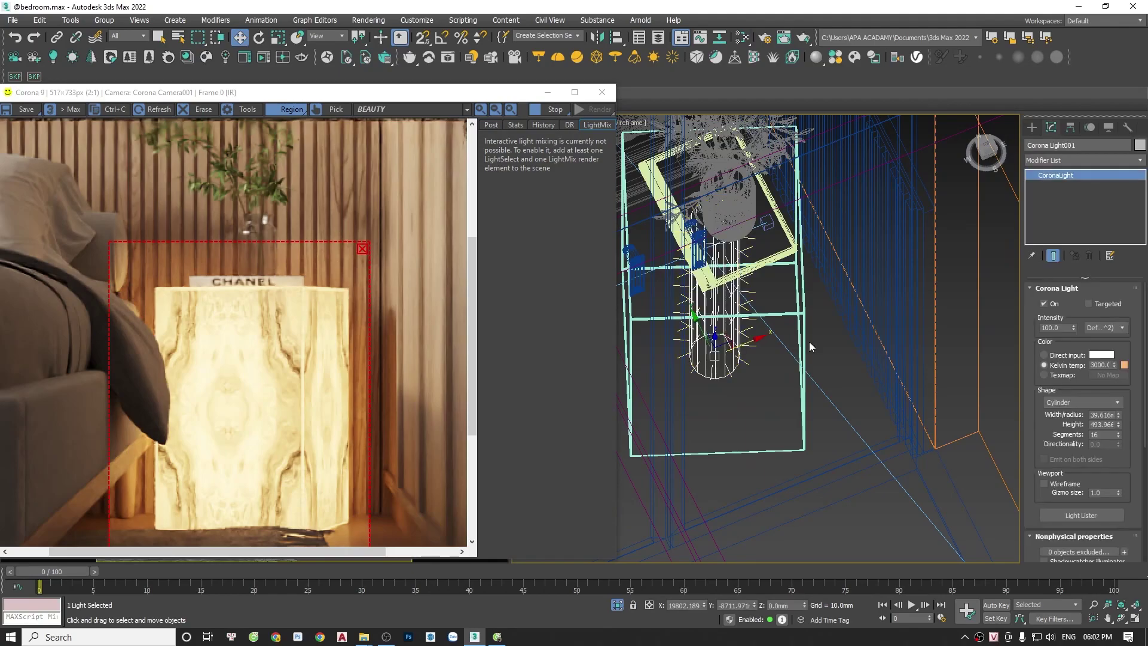
{"action": "type", "text": "10"}
{"action": "key", "text": "Return"}
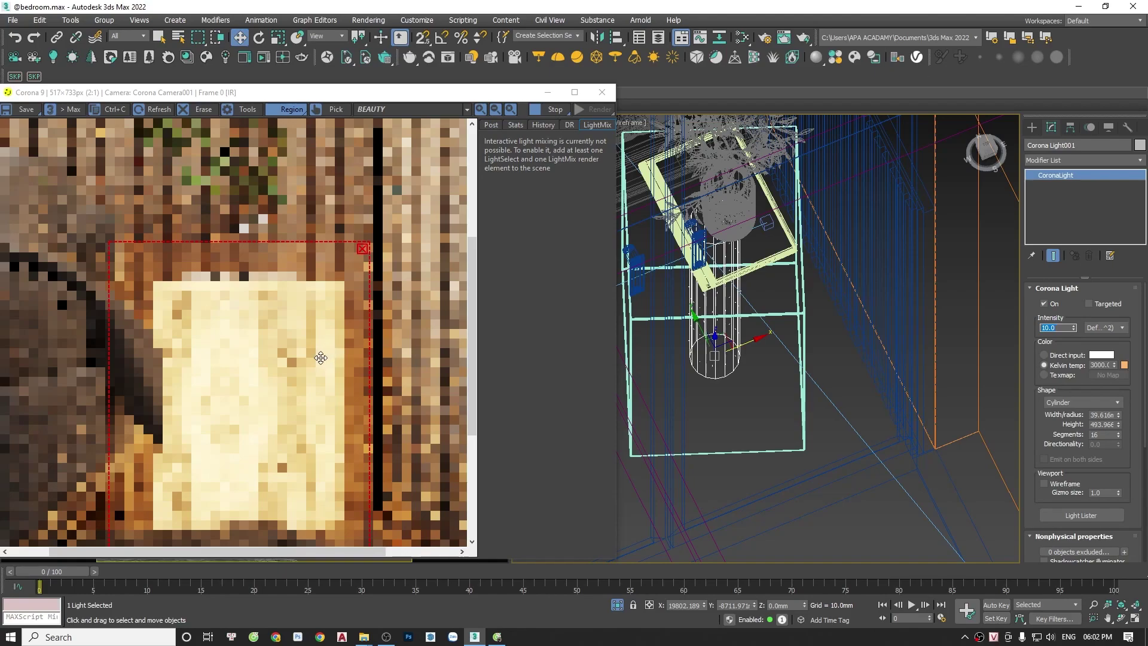
{"action": "scroll", "coordinate": [320, 357], "scroll_direction": "down", "scroll_amount": 3}
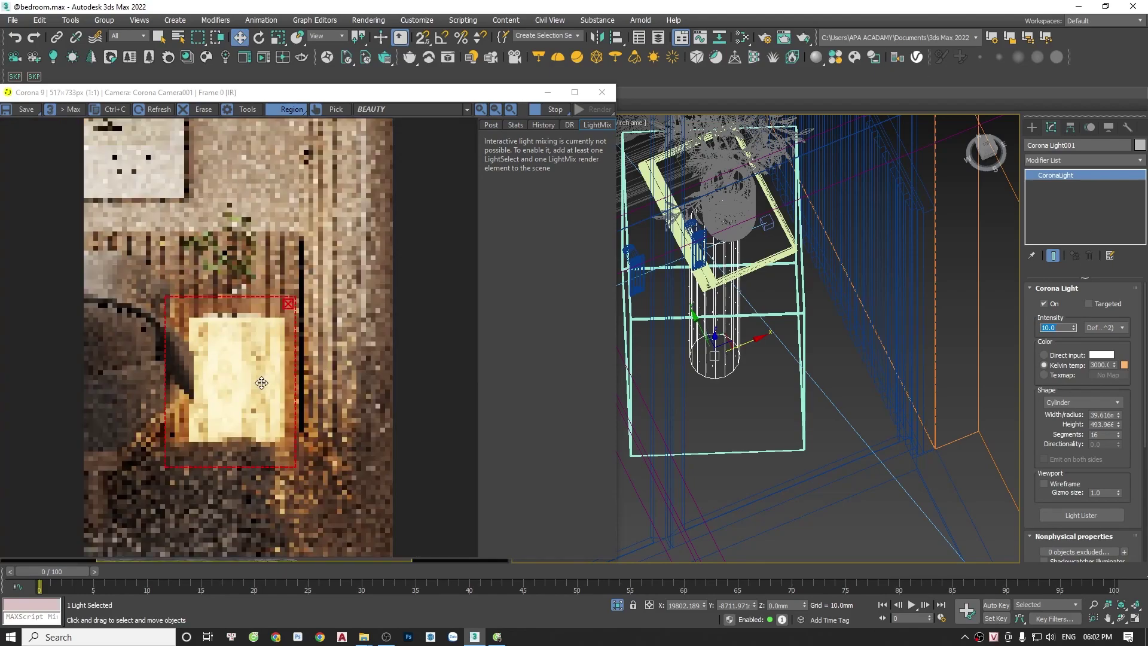
{"action": "scroll", "coordinate": [262, 378], "scroll_direction": "up", "scroll_amount": 2}
{"action": "scroll", "coordinate": [262, 379], "scroll_direction": "down", "scroll_amount": 2}
{"action": "scroll", "coordinate": [259, 378], "scroll_direction": "up", "scroll_amount": 4}
{"action": "scroll", "coordinate": [222, 341], "scroll_direction": "down", "scroll_amount": 2}
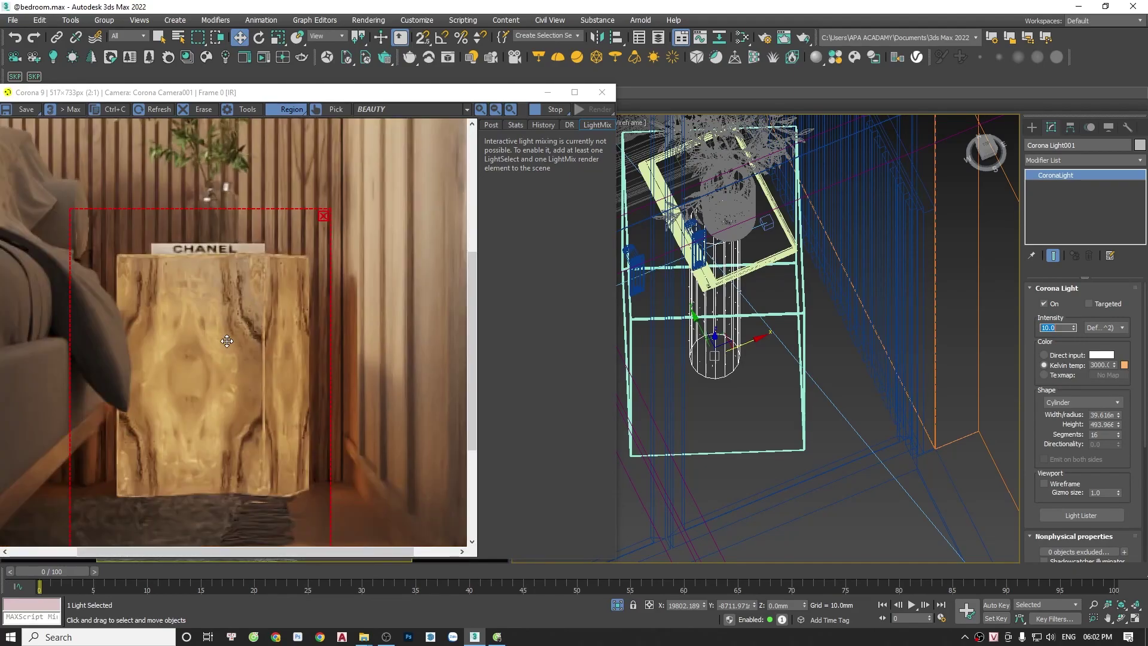